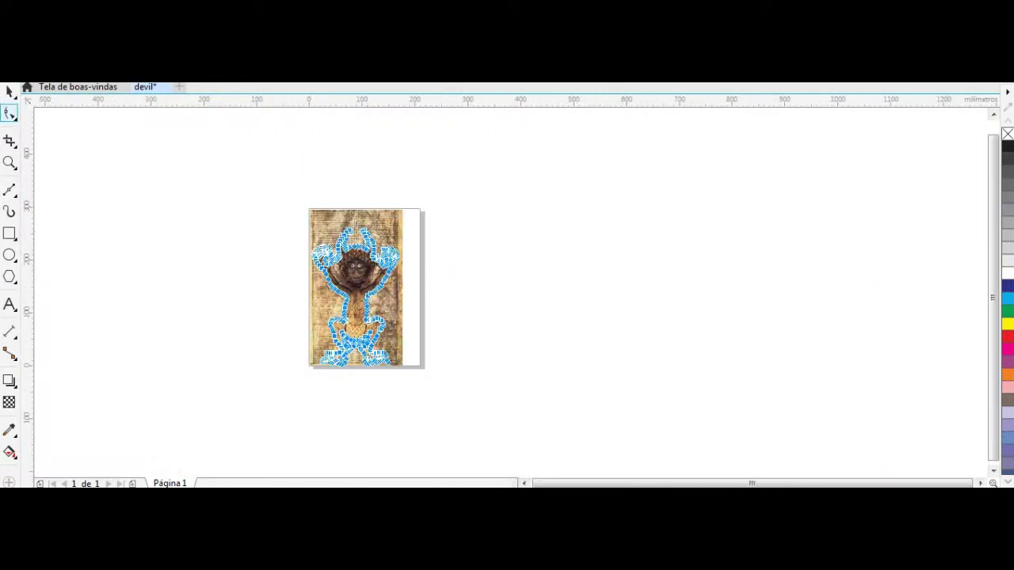
Step: Select the whole traced devil outline and go back to editing its nodes
right_click(378, 211)
key("Escape")
key("space")
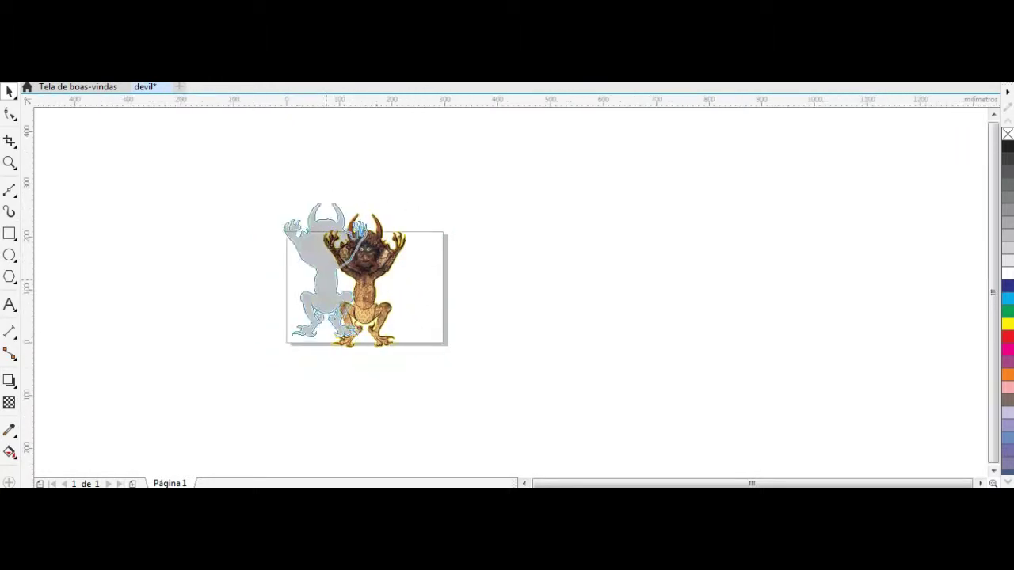
left_click_drag(242, 232, 362, 359)
scroll(297, 252, "up", 5)
key("F10")
scroll(355, 246, "up", 2)
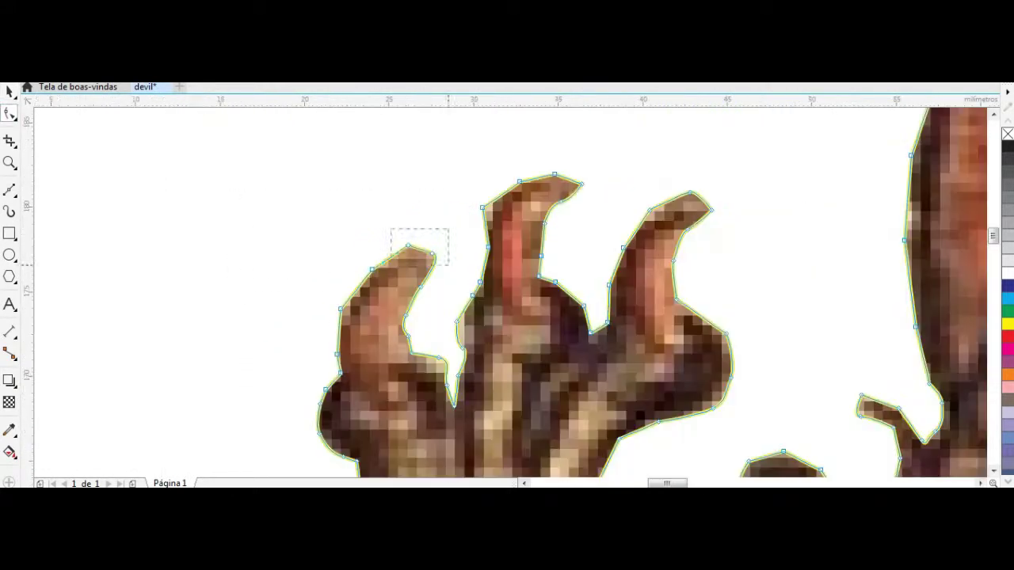
Step: Delete the middle claw's extra nodes and smooth its curve up to the tip
left_click_drag(449, 148, 593, 267)
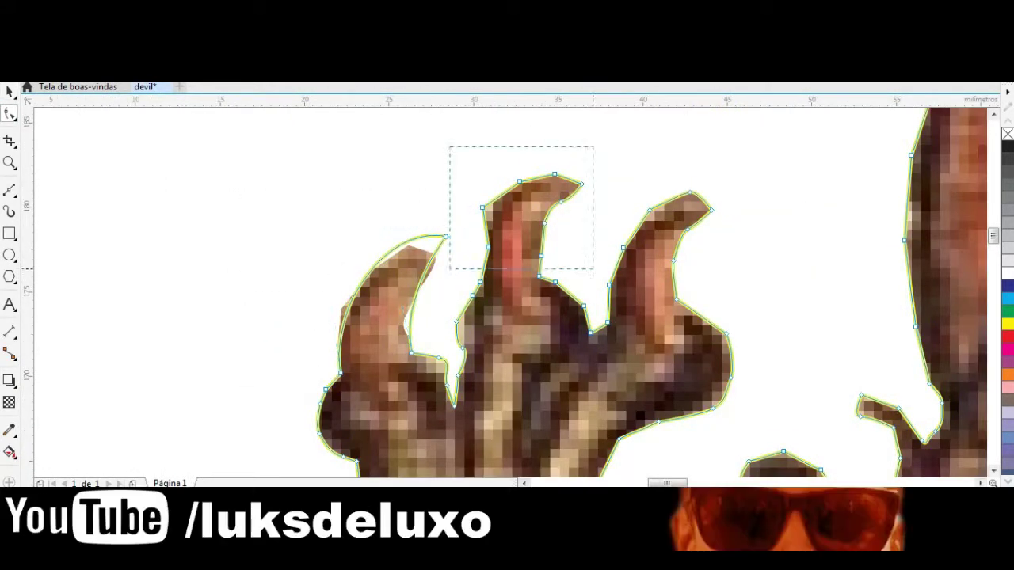
key("Delete")
left_click_drag(557, 163, 481, 252)
left_click(689, 192)
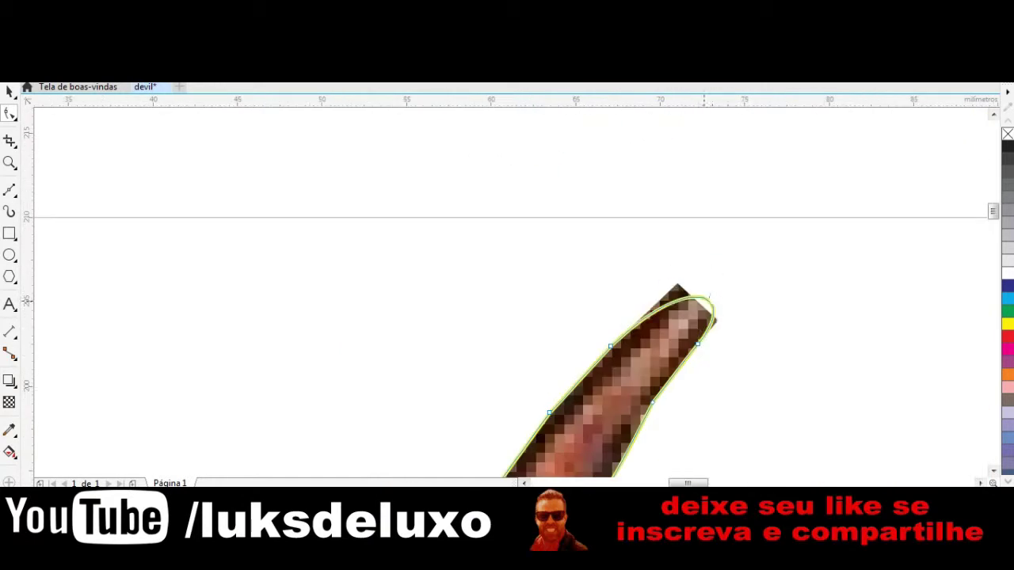
scroll(709, 295, "down", 3)
scroll(832, 299, "up", 3)
Step: Try reshaping the curve between the horn bases, then undo the misshapen horn edits
left_click_drag(657, 256, 749, 324)
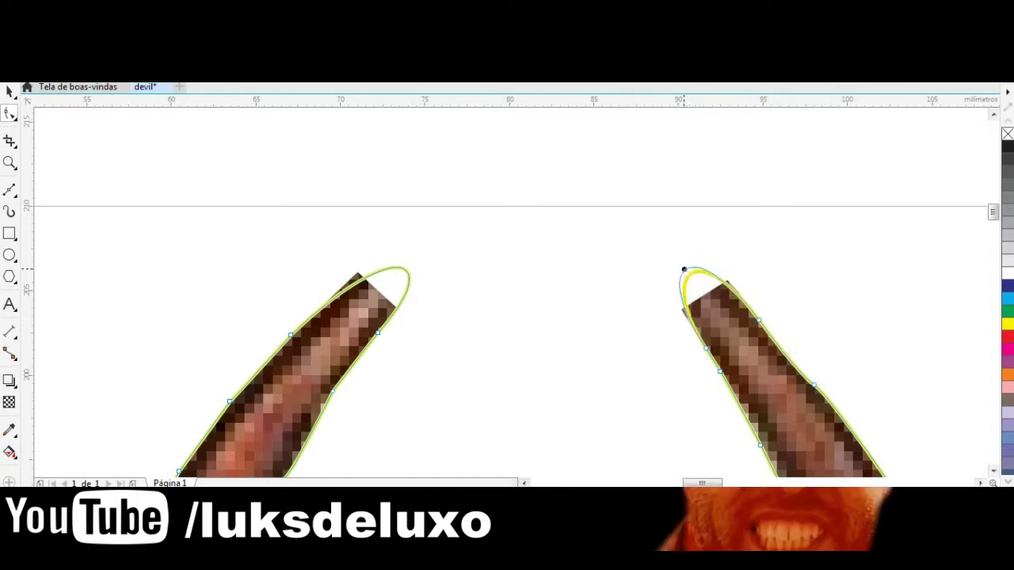
scroll(683, 269, "down", 1)
scroll(412, 404, "down", 1)
scroll(467, 381, "up", 1)
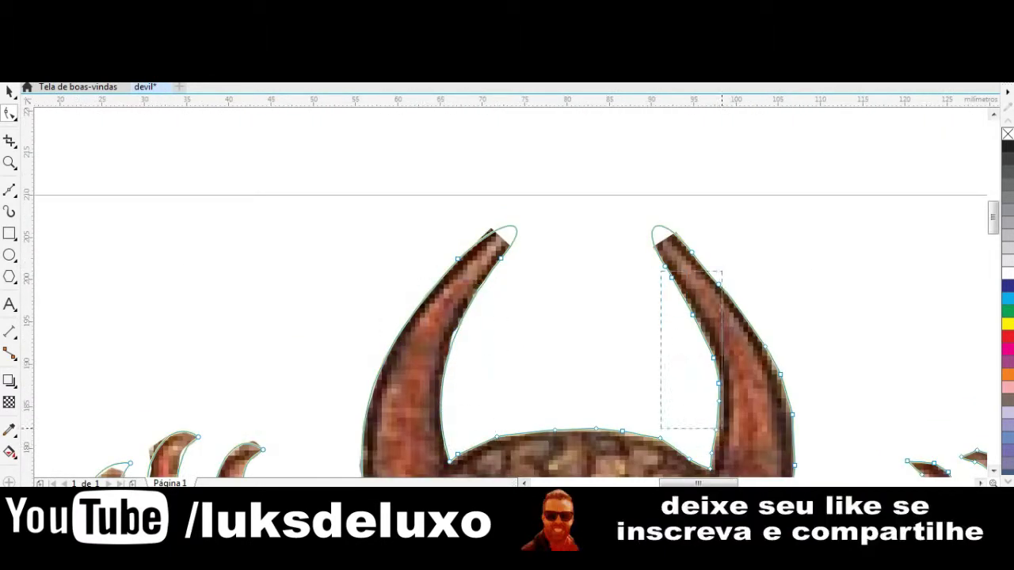
scroll(657, 238, "down", 2)
scroll(792, 285, "down", 2)
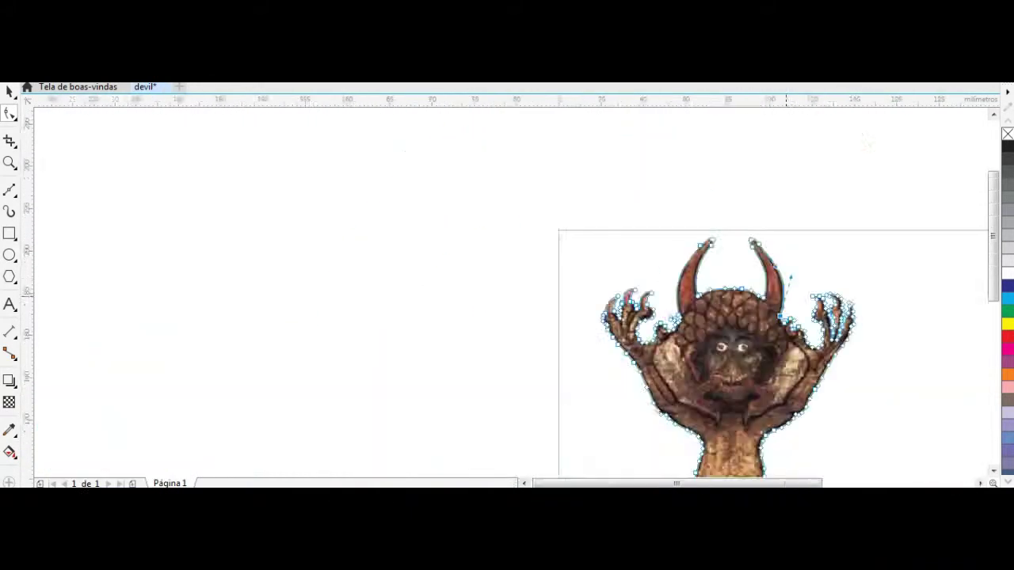
scroll(744, 293, "up", 4)
left_click_drag(665, 261, 681, 248)
left_click_drag(744, 260, 781, 273)
key("ctrl+z")
key("ctrl+z")
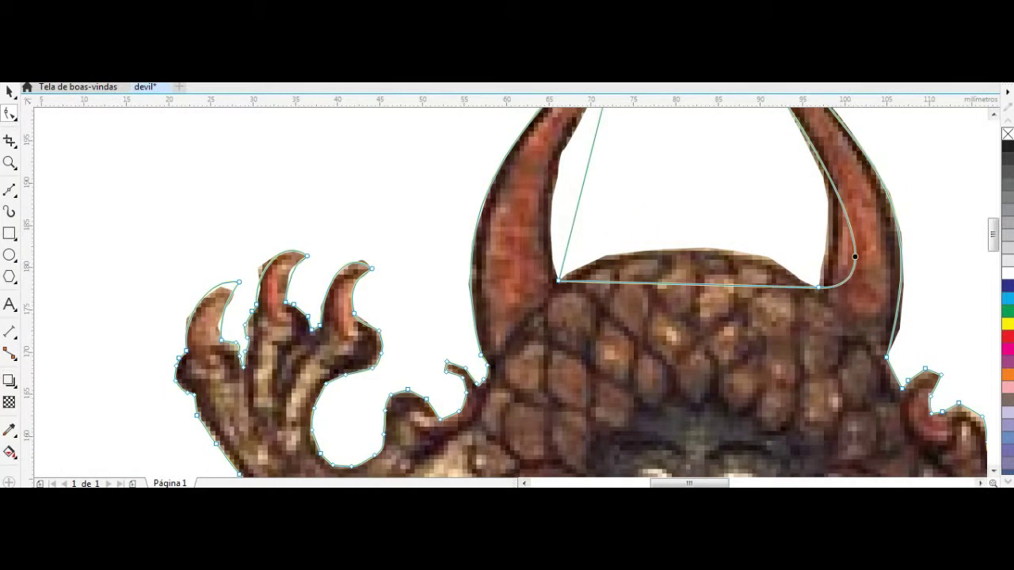
key("ctrl+z")
key("ctrl+z")
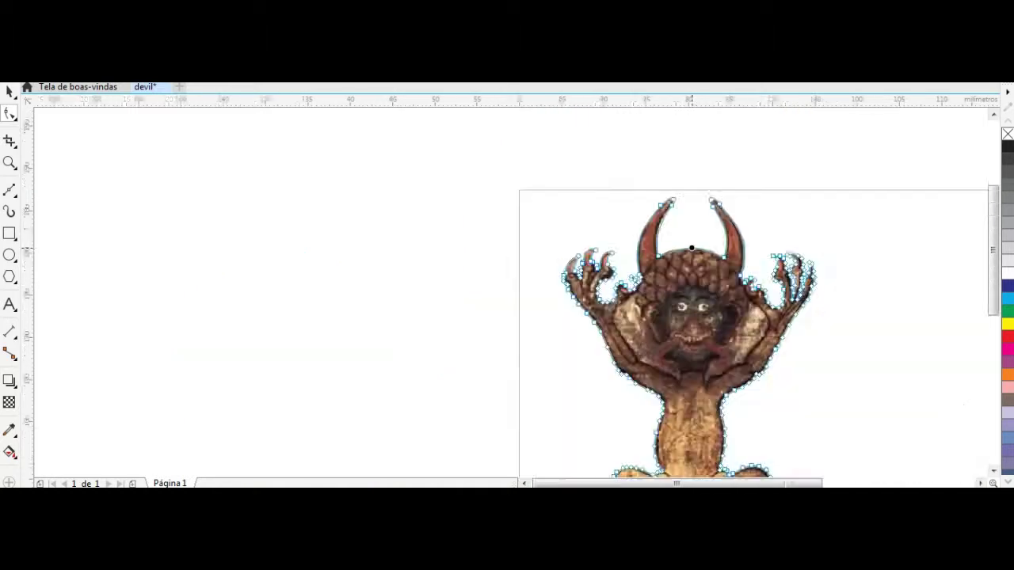
Step: Reshape the claw edge and the upper hook curve to follow the figure
scroll(760, 353, "down", 3)
scroll(760, 353, "up", 5)
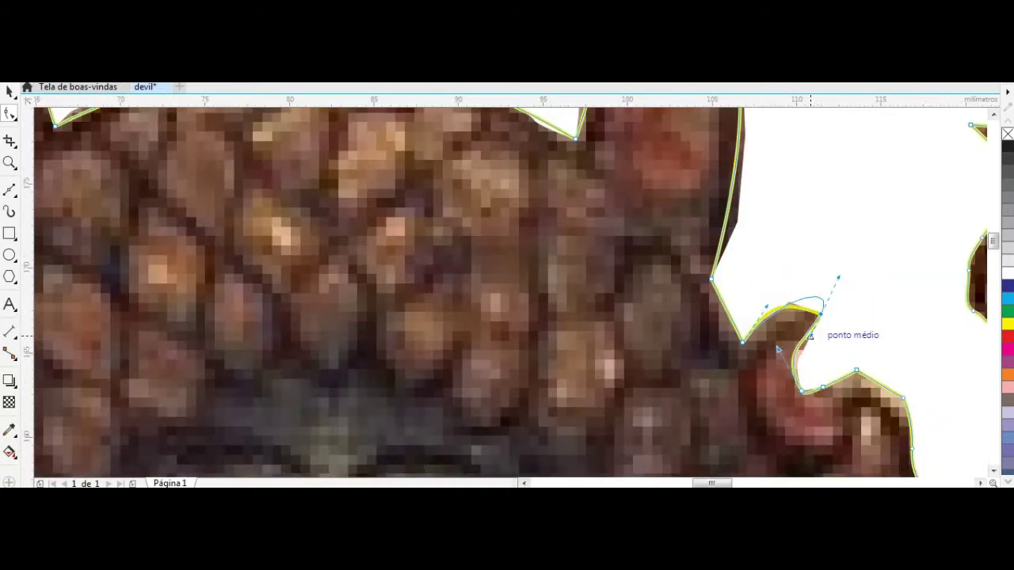
scroll(778, 348, "down", 2)
scroll(778, 348, "down", 2)
scroll(237, 301, "up", 4)
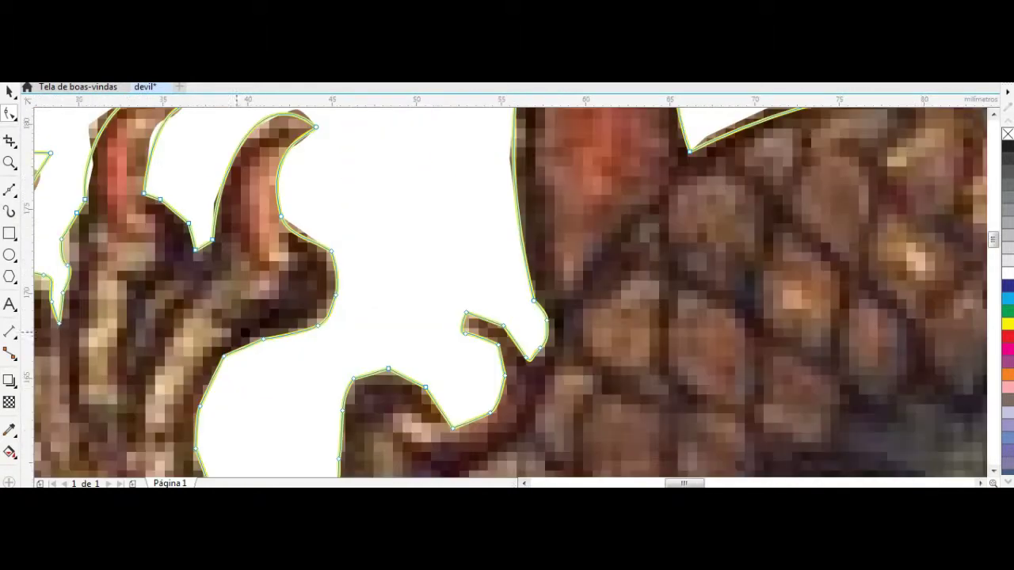
left_click_drag(336, 293, 332, 247)
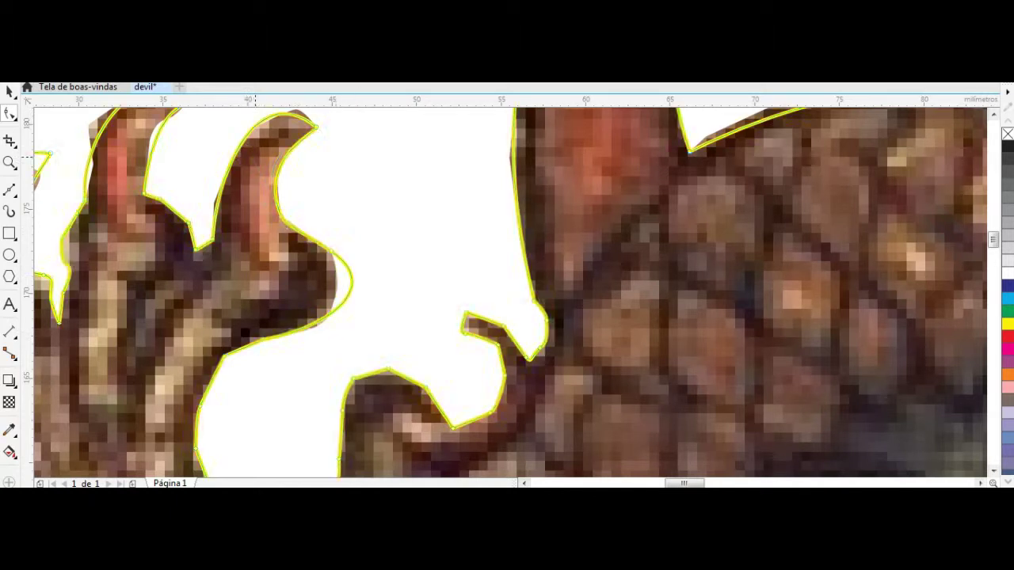
scroll(507, 293, "down", 3)
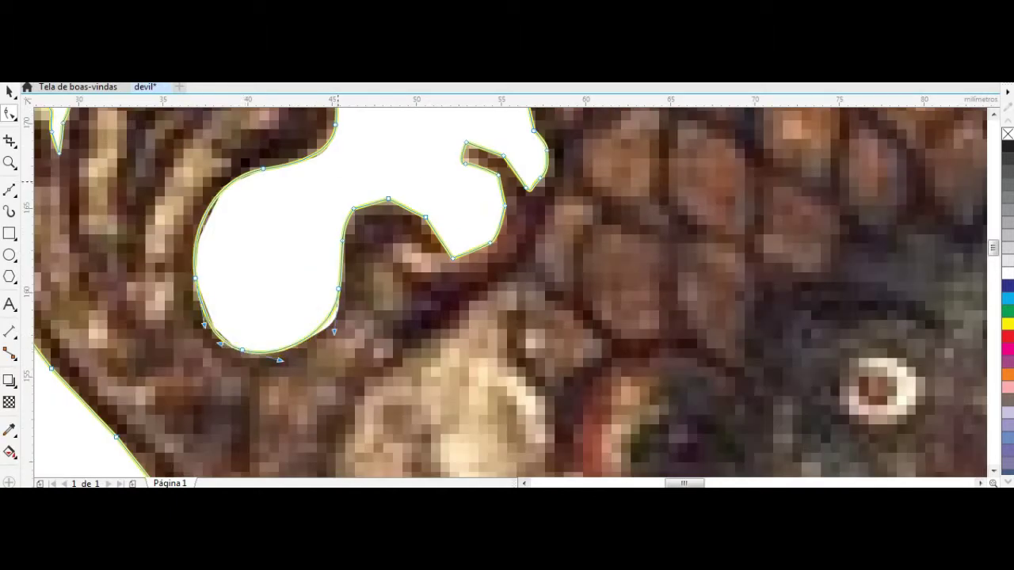
left_click_drag(516, 170, 477, 136)
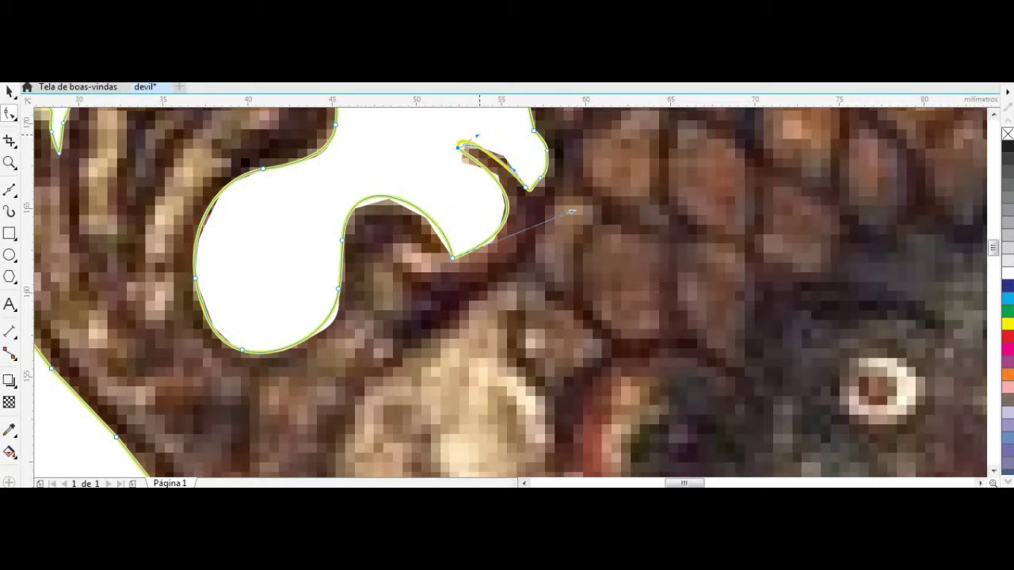
left_click_drag(565, 222, 449, 236)
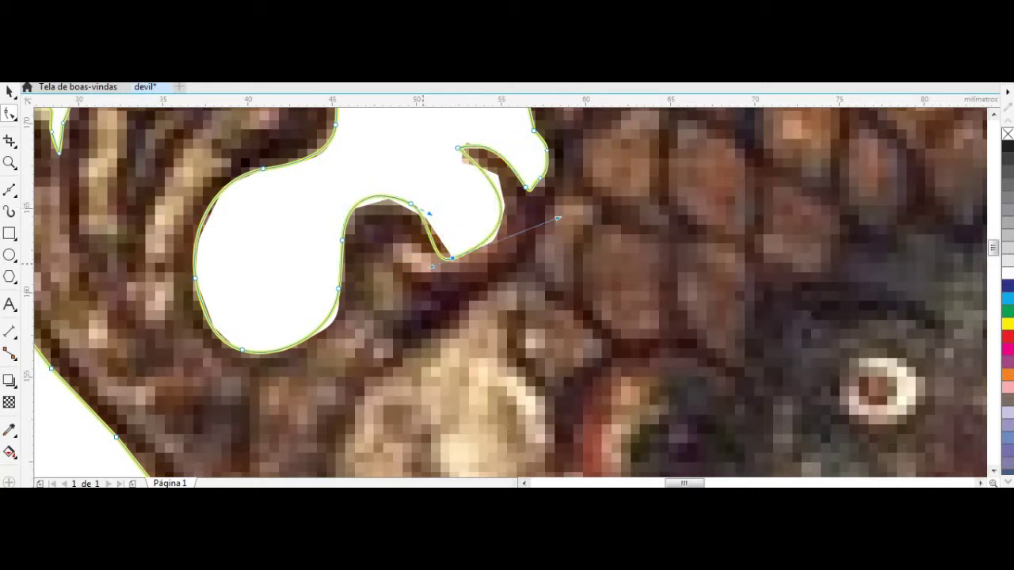
Step: Round off the top curve of the middle claw
scroll(507, 293, "up", 3)
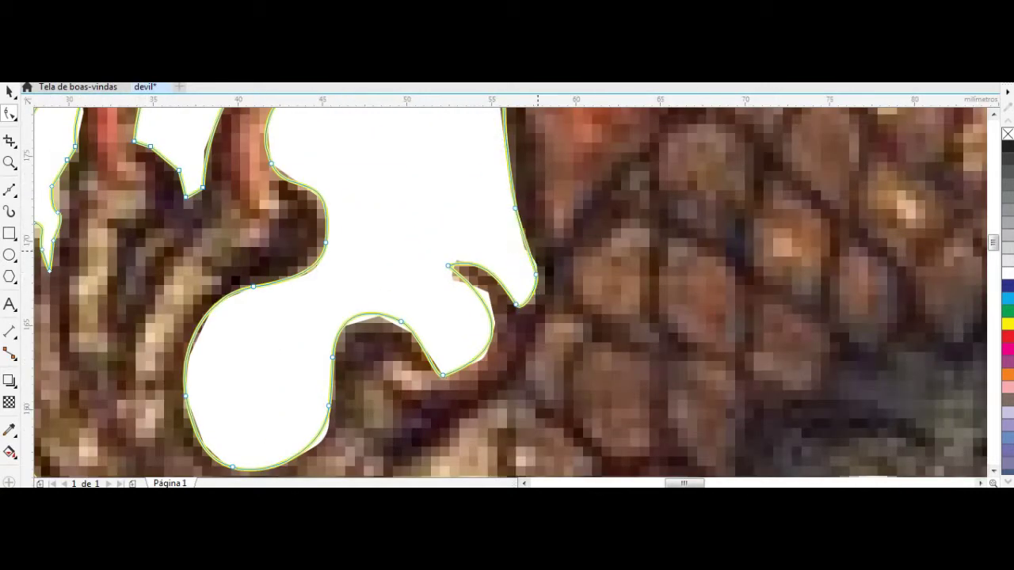
scroll(537, 250, "down", 3)
scroll(836, 357, "up", 3)
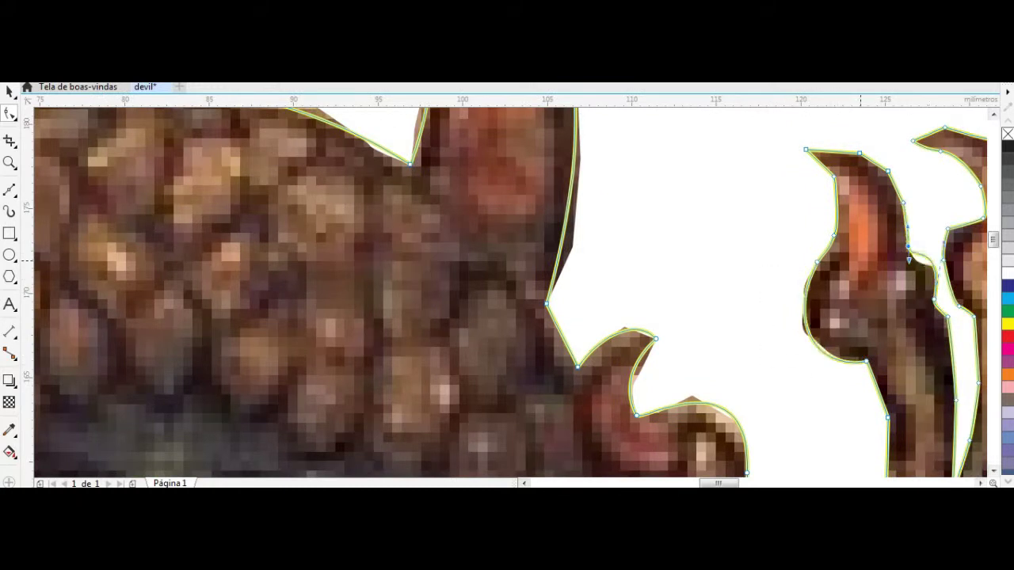
scroll(776, 254, "up", 1)
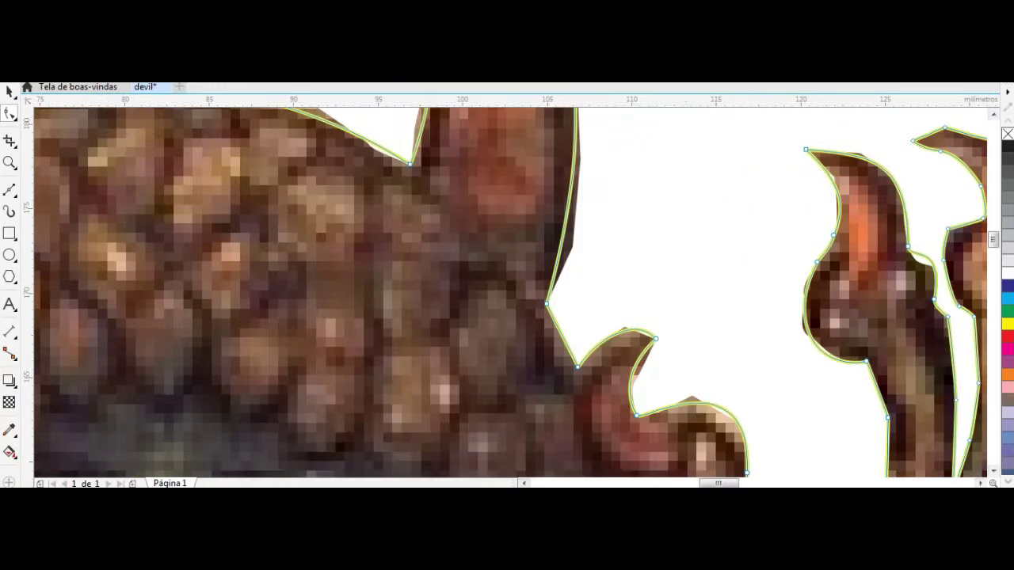
scroll(776, 254, "down", 1)
left_click_drag(794, 236, 837, 169)
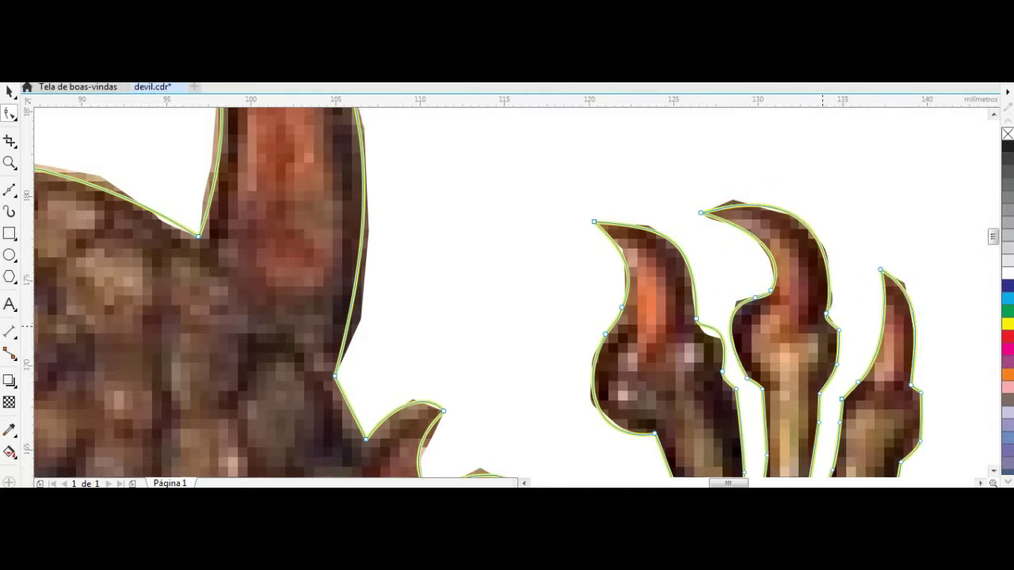
scroll(836, 349, "down", 3)
scroll(853, 337, "up", 1)
scroll(812, 365, "down", 1)
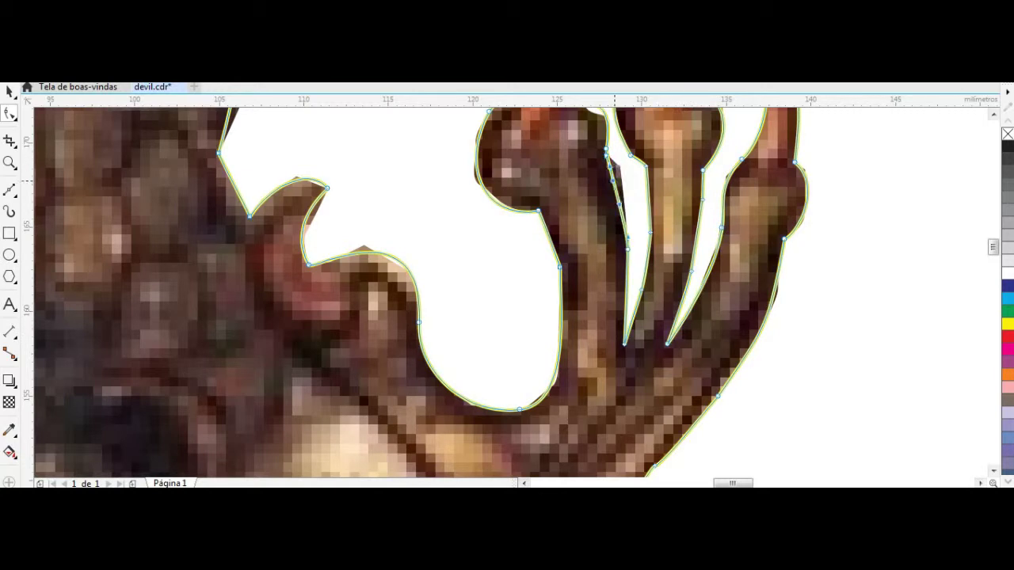
scroll(515, 293, "down", 1)
scroll(515, 293, "up", 1)
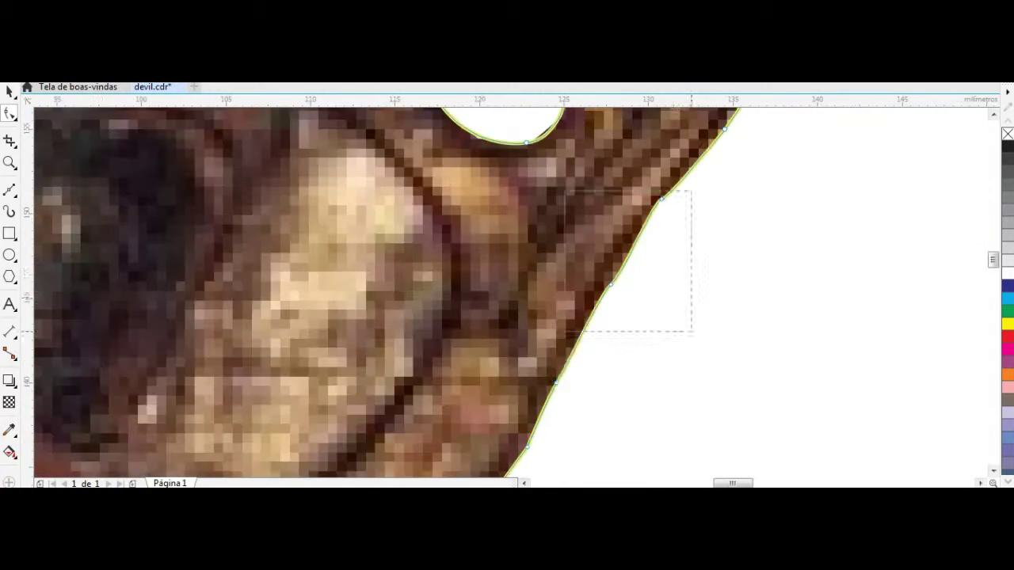
scroll(475, 380, "down", 1)
scroll(476, 380, "up", 1)
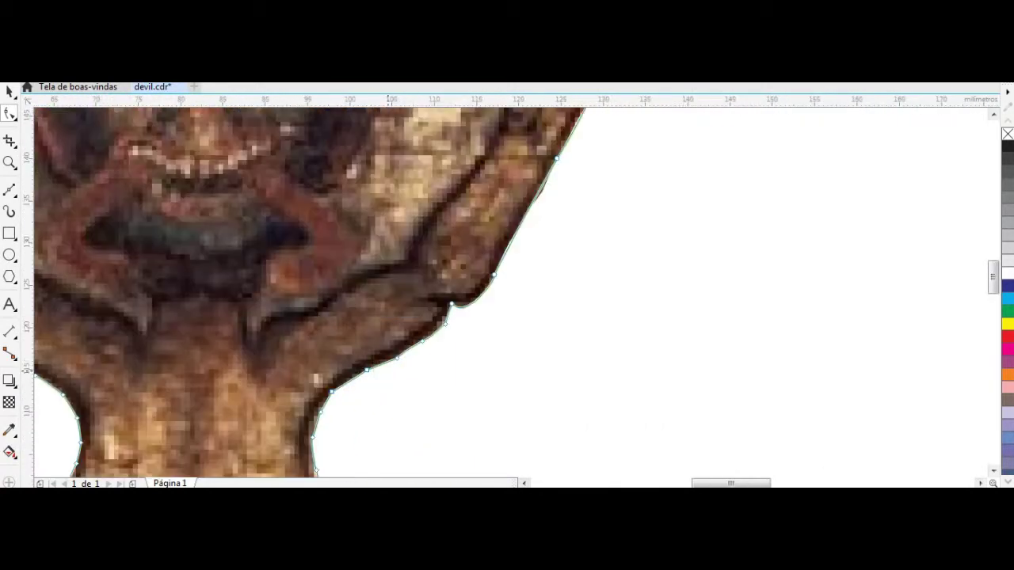
scroll(475, 380, "down", 1)
scroll(476, 380, "up", 1)
Step: Select the lower claw's nodes and reshape the toe curve to fit the figure
scroll(515, 356, "down", 1)
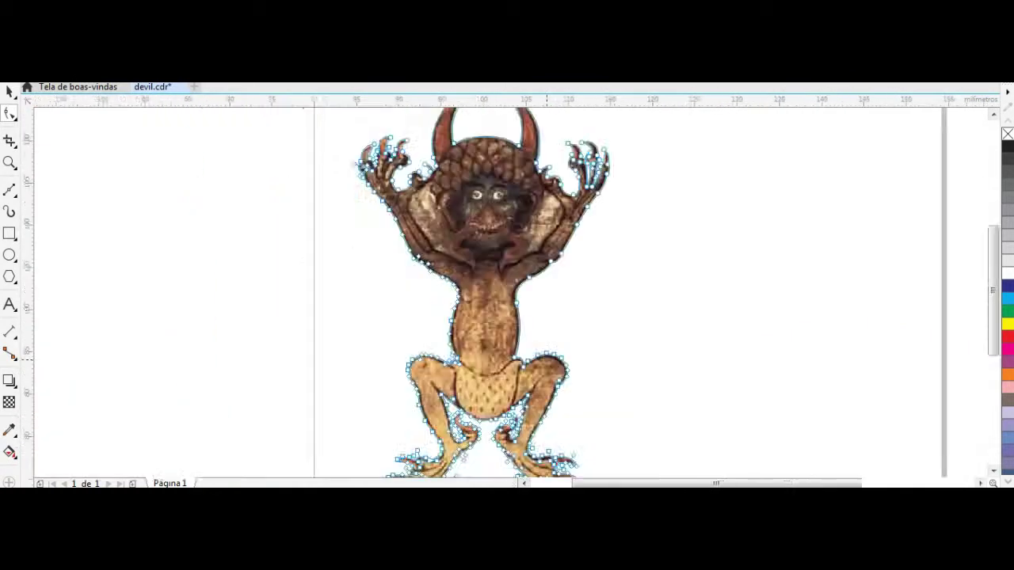
scroll(515, 357, "up", 1)
scroll(475, 317, "down", 1)
scroll(476, 317, "up", 1)
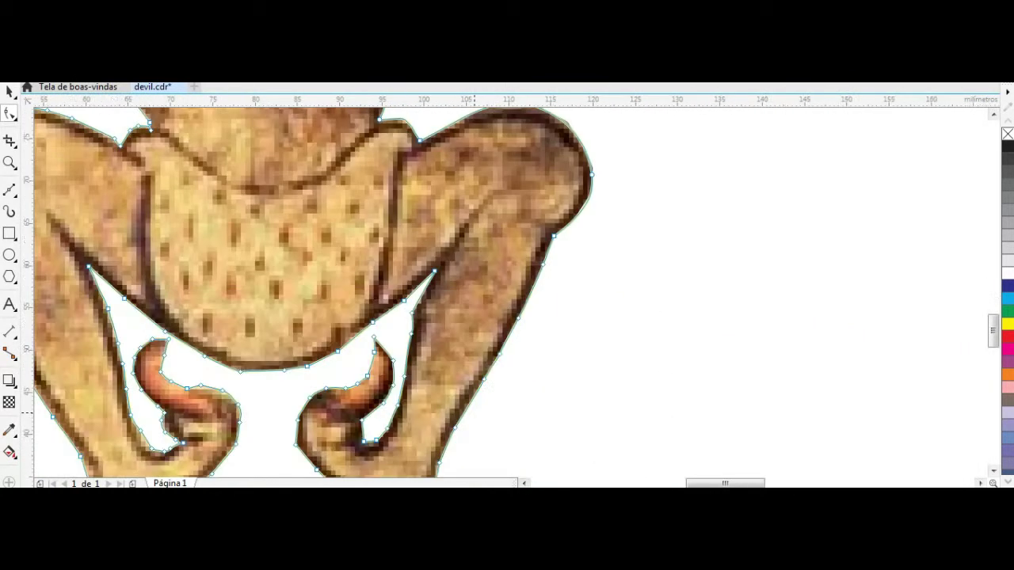
scroll(501, 396, "up", 1)
scroll(538, 380, "up", 1)
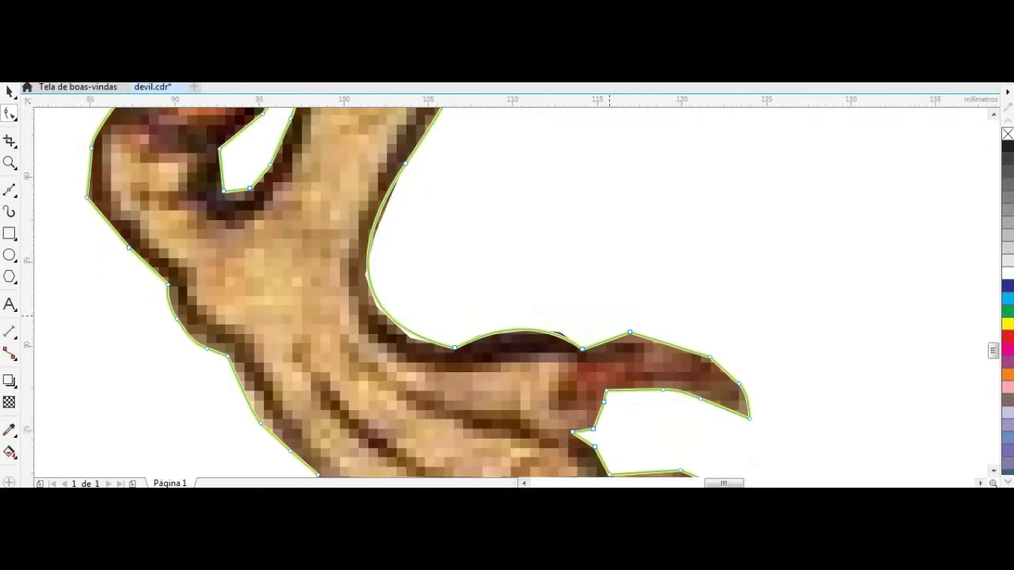
scroll(574, 360, "down", 1)
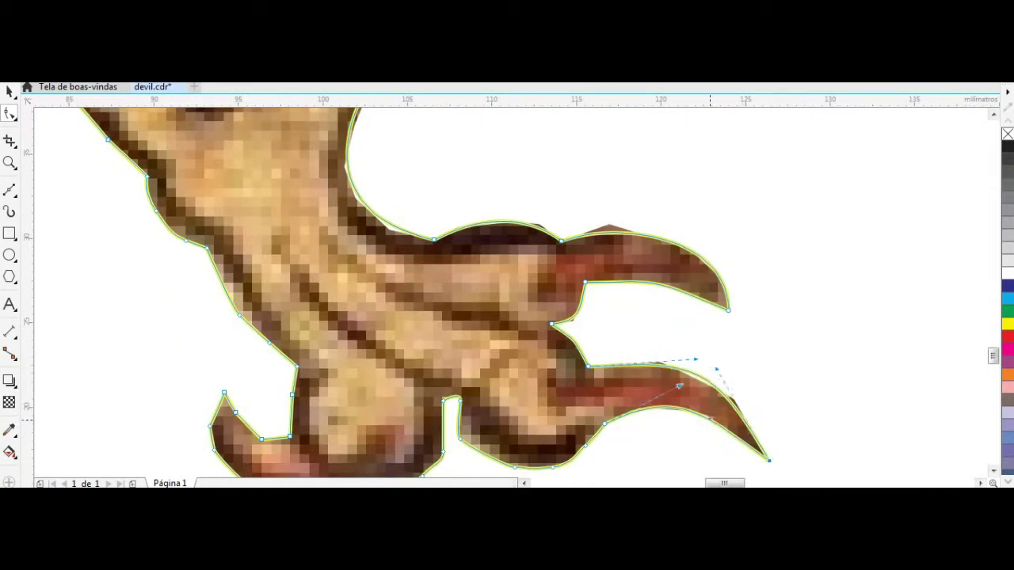
scroll(656, 367, "up", 1)
left_click_drag(405, 358, 482, 418)
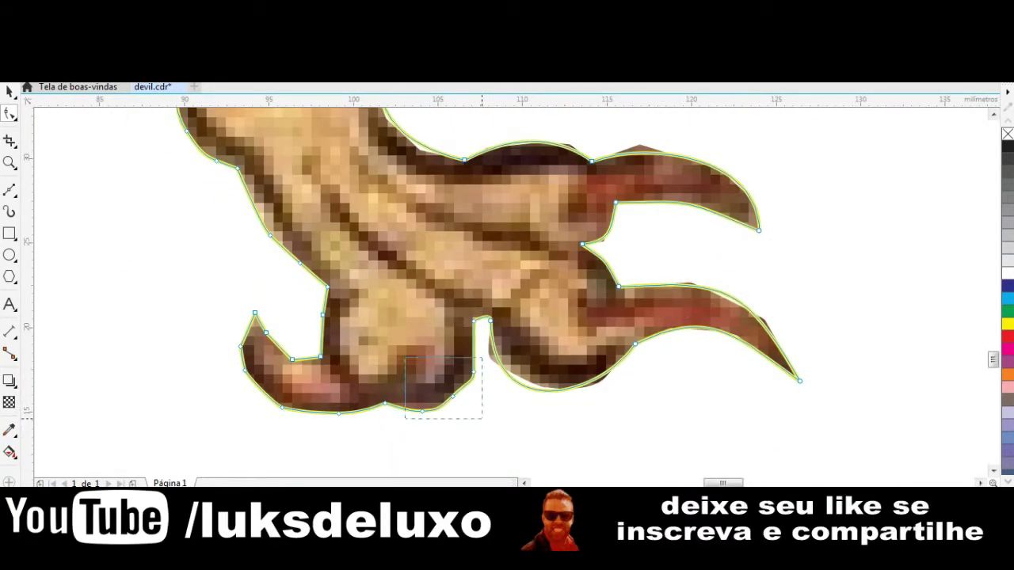
scroll(287, 392, "down", 1)
scroll(288, 333, "up", 2)
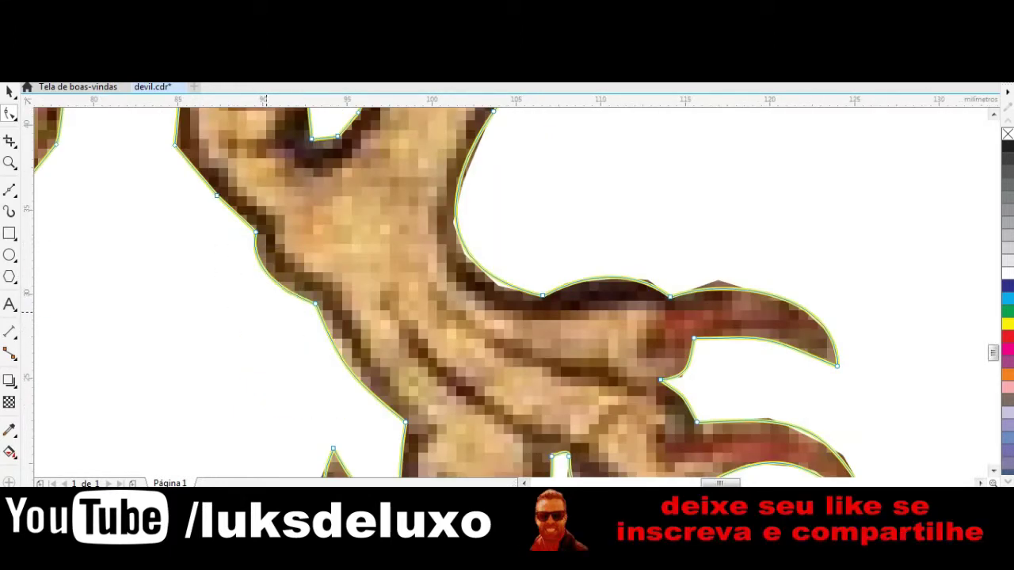
scroll(287, 304, "down", 1)
scroll(288, 309, "down", 2)
scroll(303, 285, "up", 2)
mouse_move(373, 238)
left_mouse_down()
mouse_move(385, 237)
mouse_move(317, 230)
left_mouse_up()
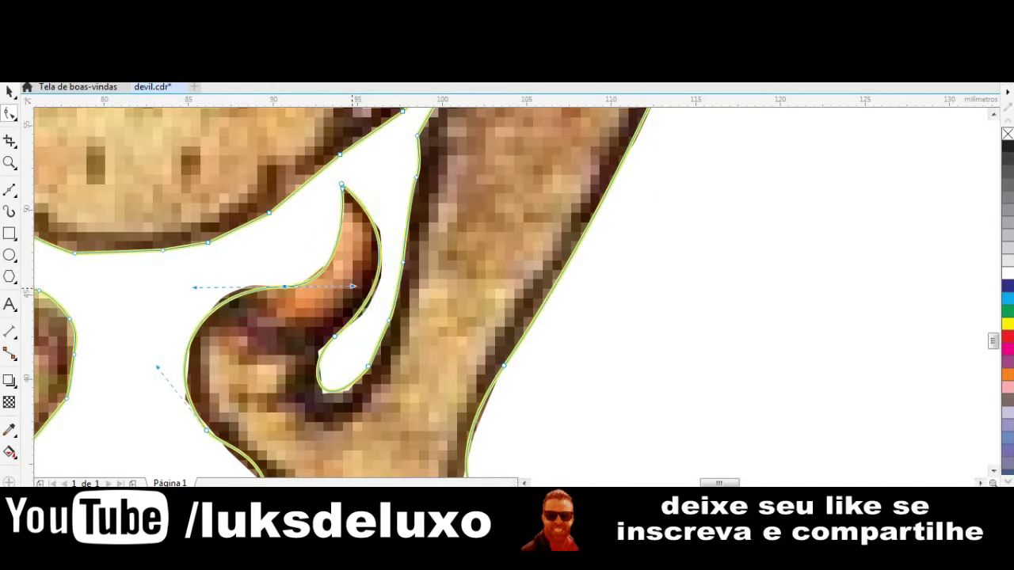
Step: Bend the outline so it follows the curved hook's edge
scroll(420, 210, "down", 1)
scroll(420, 210, "up", 2)
scroll(419, 210, "down", 2)
scroll(341, 307, "up", 1)
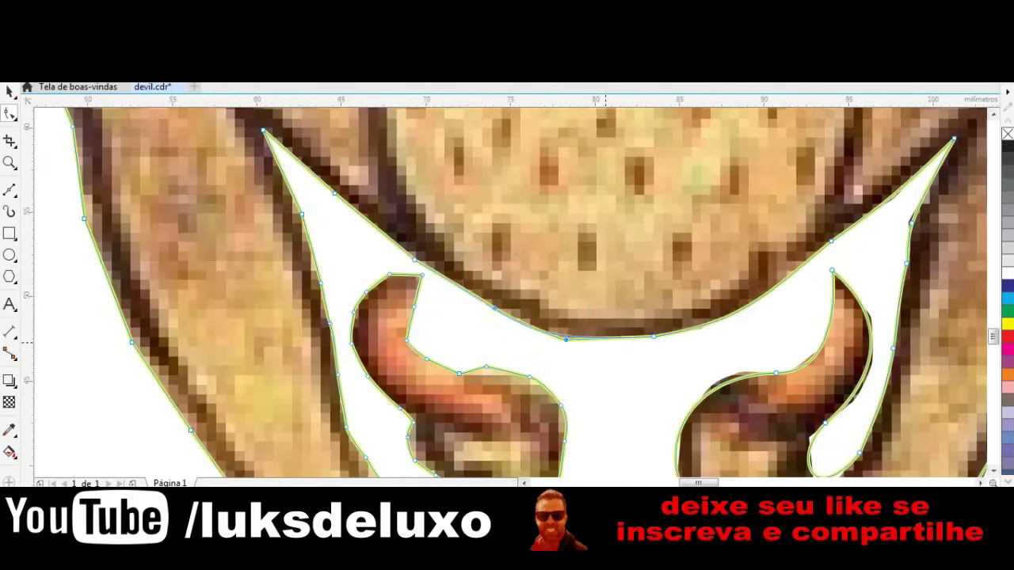
left_click_drag(446, 379, 370, 354)
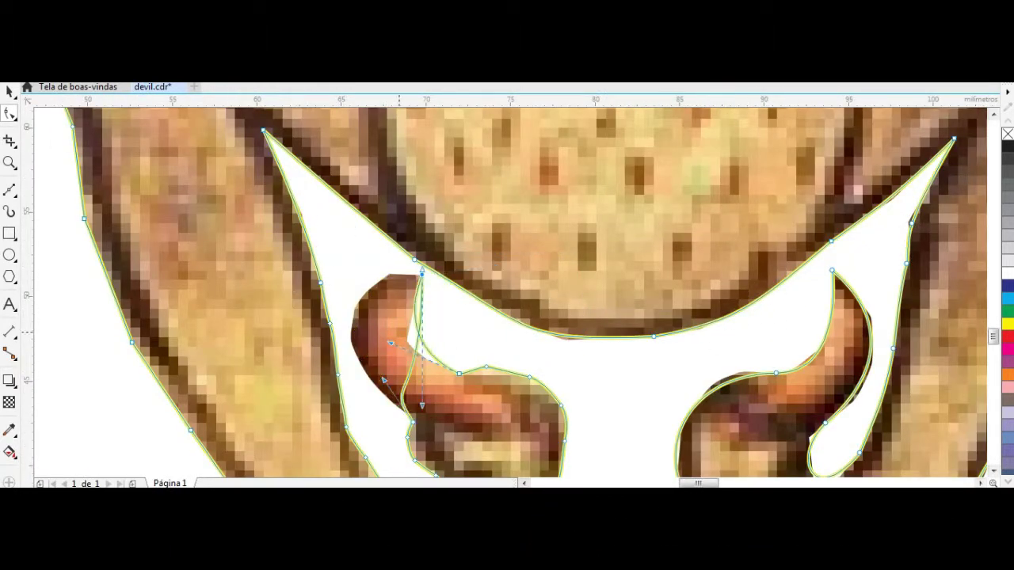
scroll(370, 355, "down", 1)
scroll(370, 355, "up", 2)
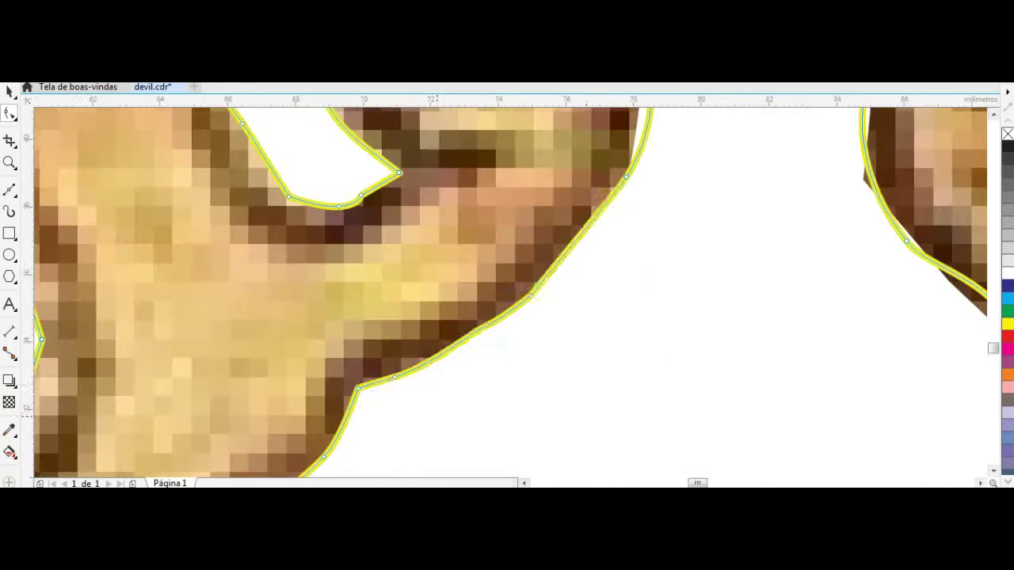
scroll(369, 355, "down", 2)
scroll(598, 412, "up", 2)
scroll(598, 412, "down", 2)
scroll(598, 412, "down", 1)
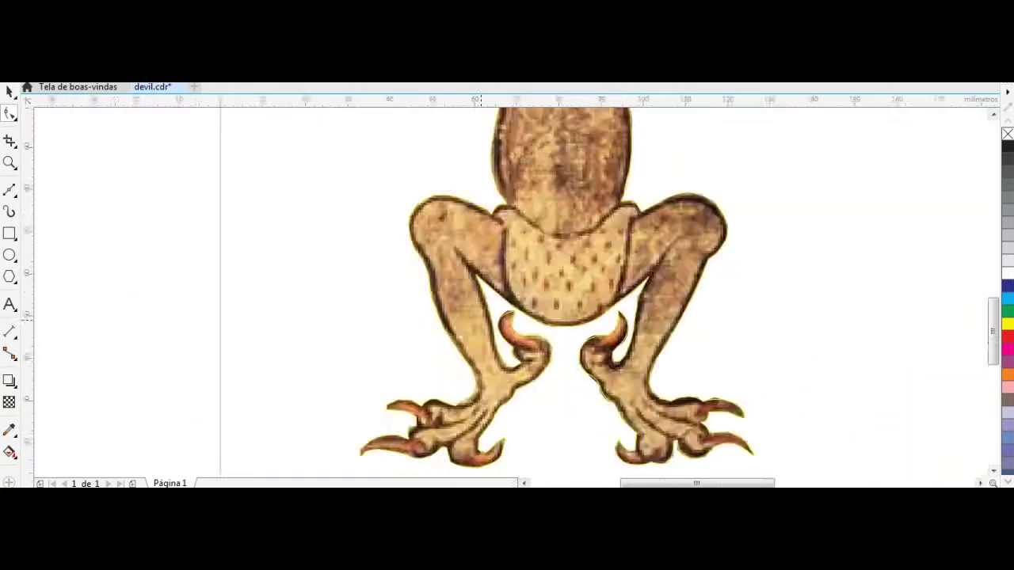
scroll(478, 317, "up", 3)
scroll(507, 317, "down", 2)
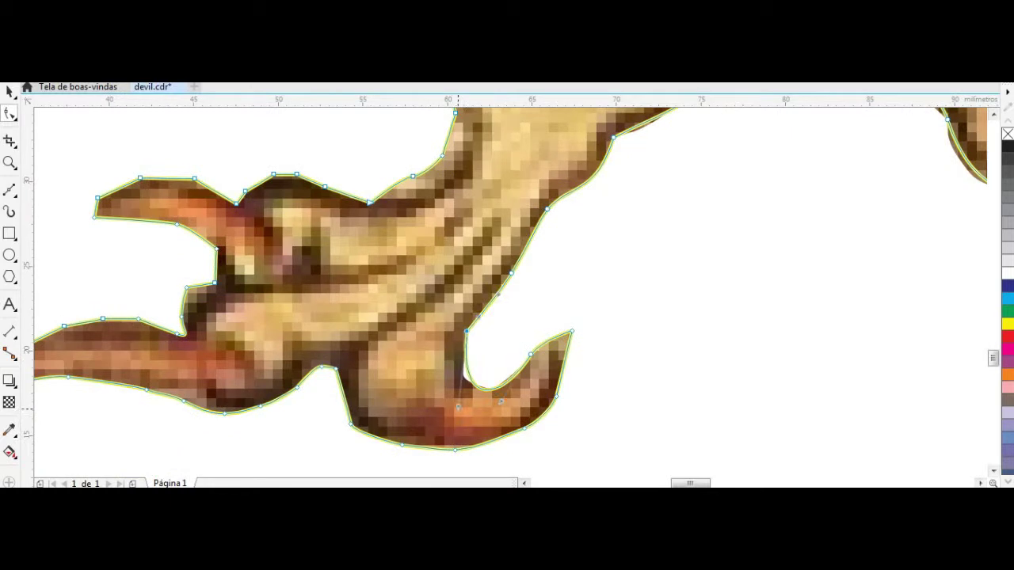
scroll(468, 434, "down", 1)
left_click_drag(463, 434, 470, 413)
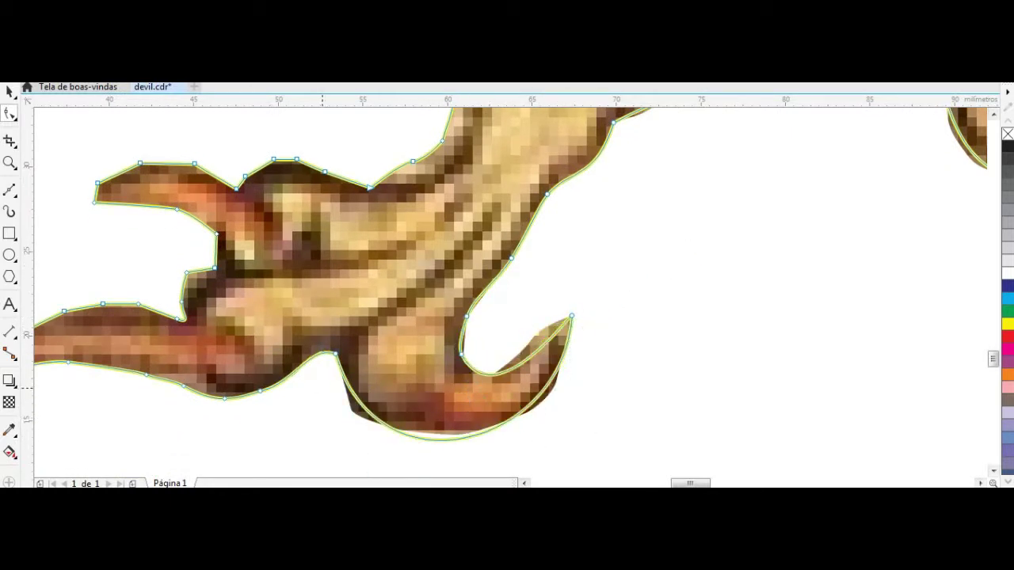
scroll(147, 372, "down", 1)
scroll(147, 372, "left", 5)
Step: Delete the extra nodes along the claw's upper edge and match its curve to the bitmap
left_click_drag(186, 267, 256, 333)
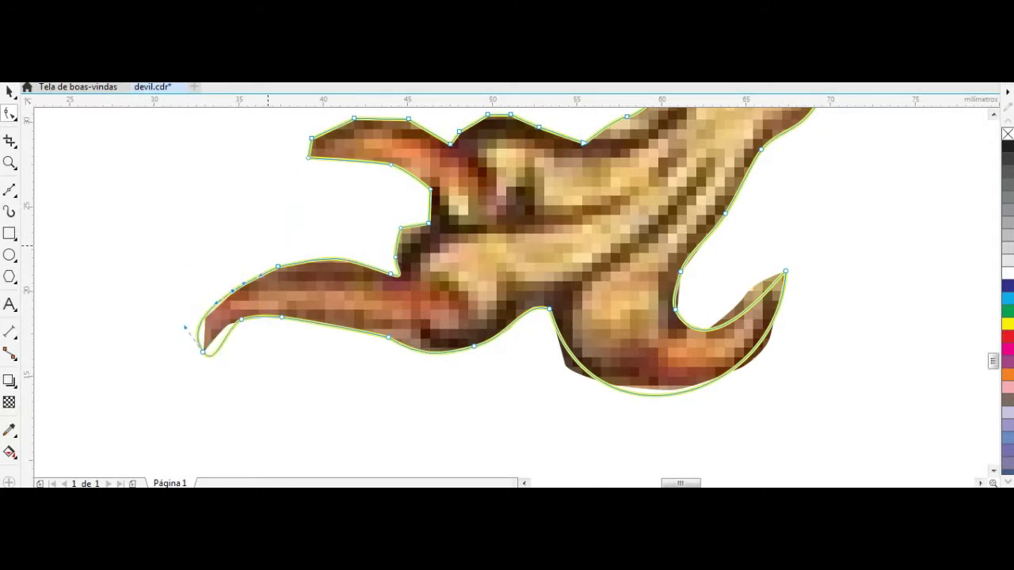
key("Delete")
scroll(507, 293, "up", 2)
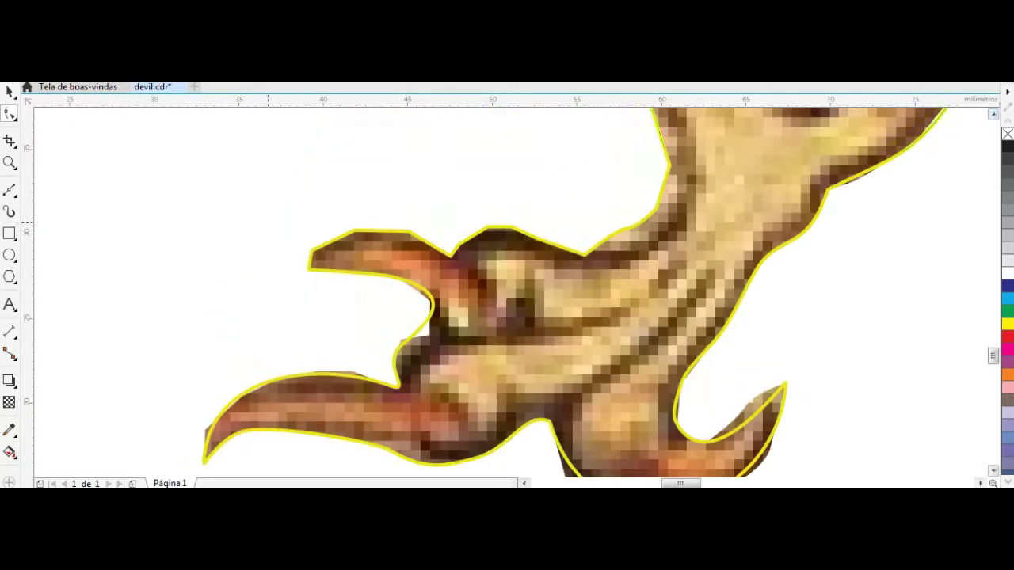
left_click_drag(379, 246, 379, 245)
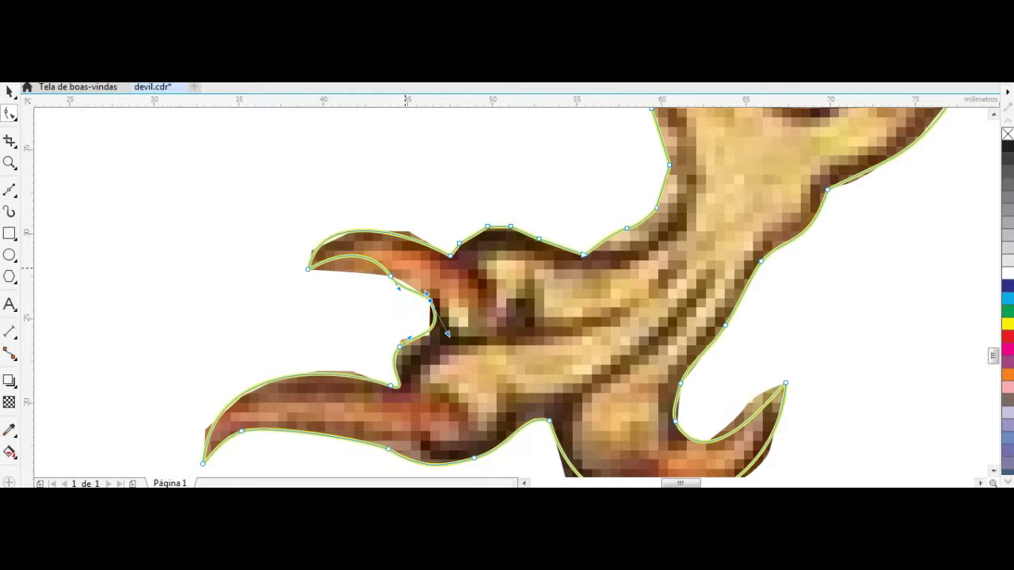
scroll(507, 238, "up", 2)
scroll(627, 214, "up", 2)
scroll(626, 214, "down", 2)
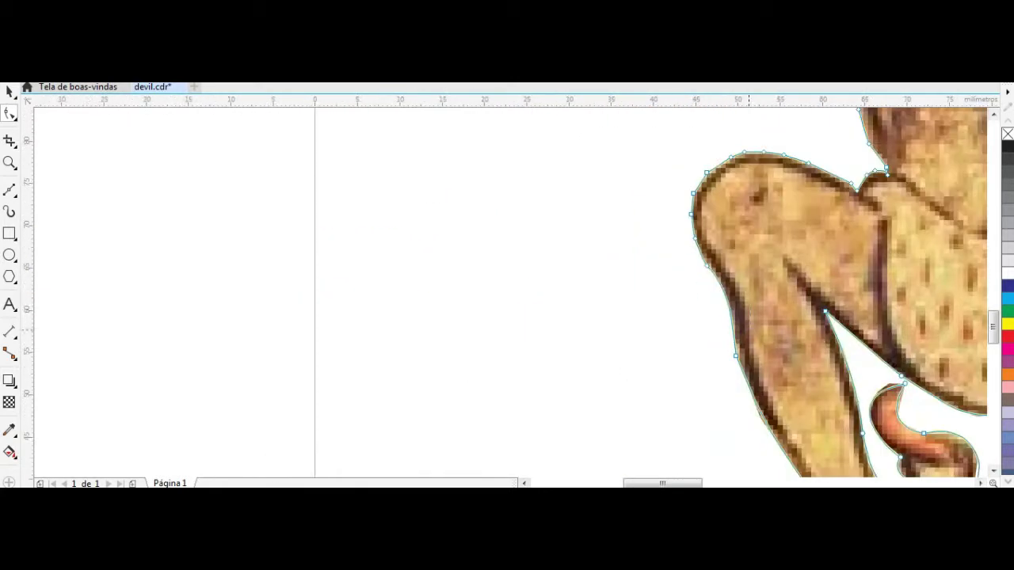
scroll(780, 245, "up", 3)
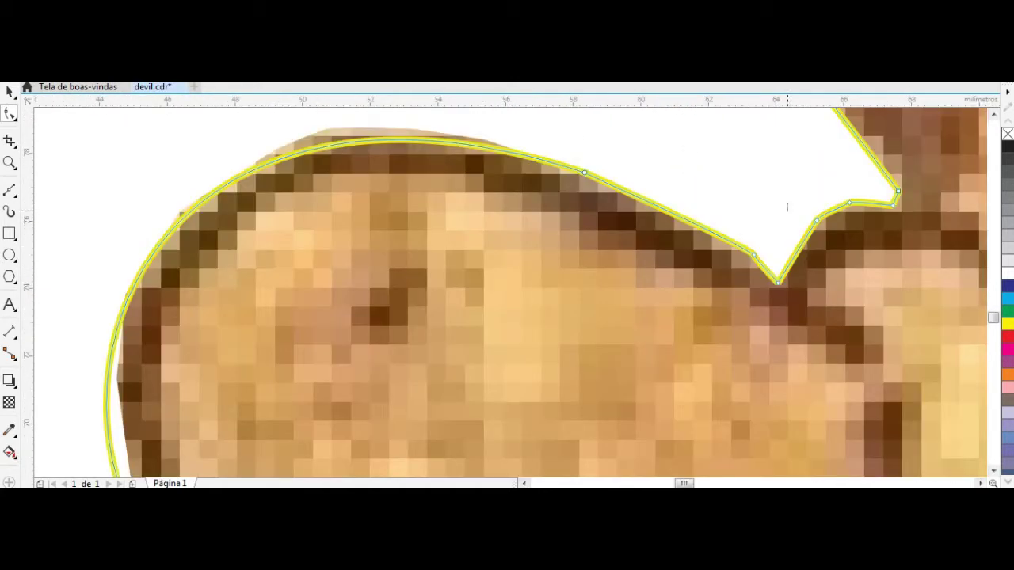
Step: Reshape the body outline near the right fingers and save devil.cdr
left_click_drag(898, 191, 838, 147)
scroll(507, 293, "down", 3)
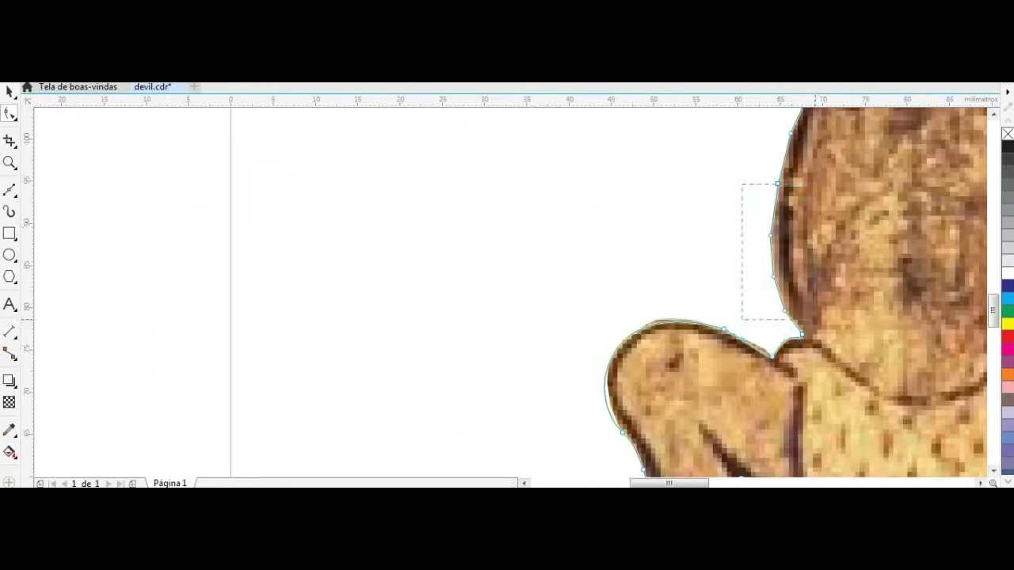
scroll(792, 270, "up", 2)
scroll(816, 274, "down", 1)
scroll(657, 238, "up", 1)
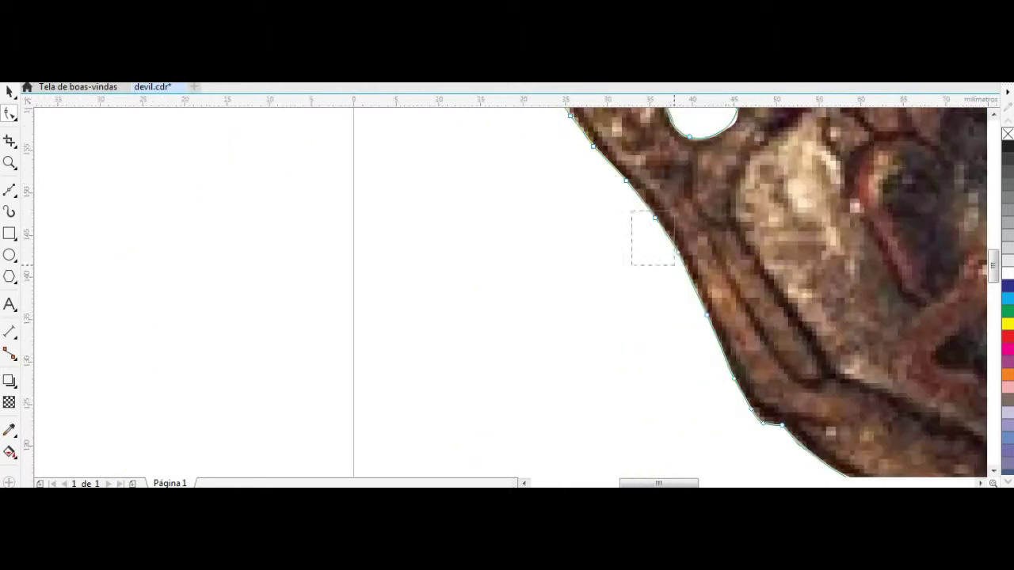
scroll(719, 412, "down", 3)
scroll(682, 276, "up", 3)
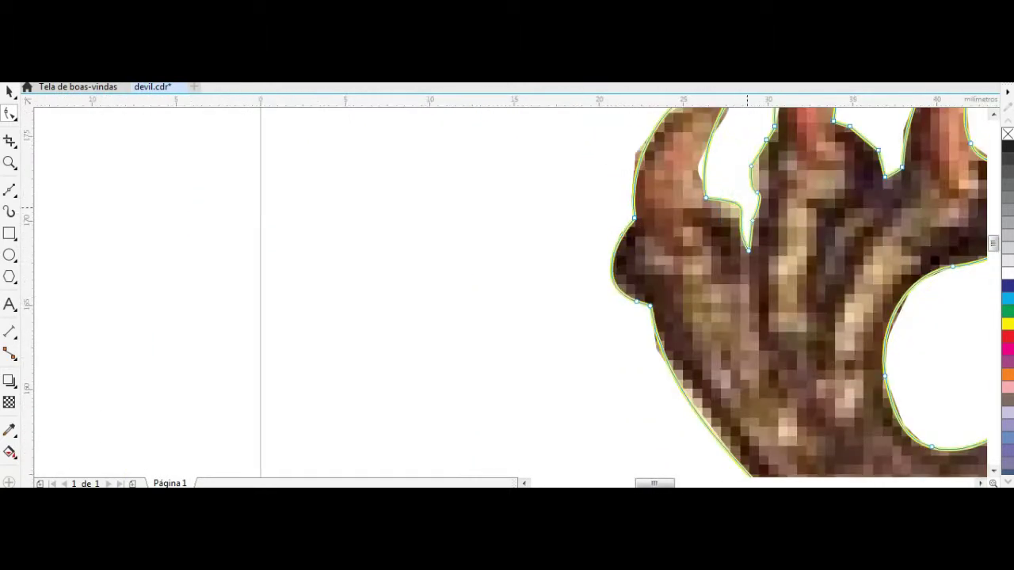
scroll(747, 208, "up", 3)
left_click_drag(724, 249, 771, 168)
scroll(763, 293, "down", 3)
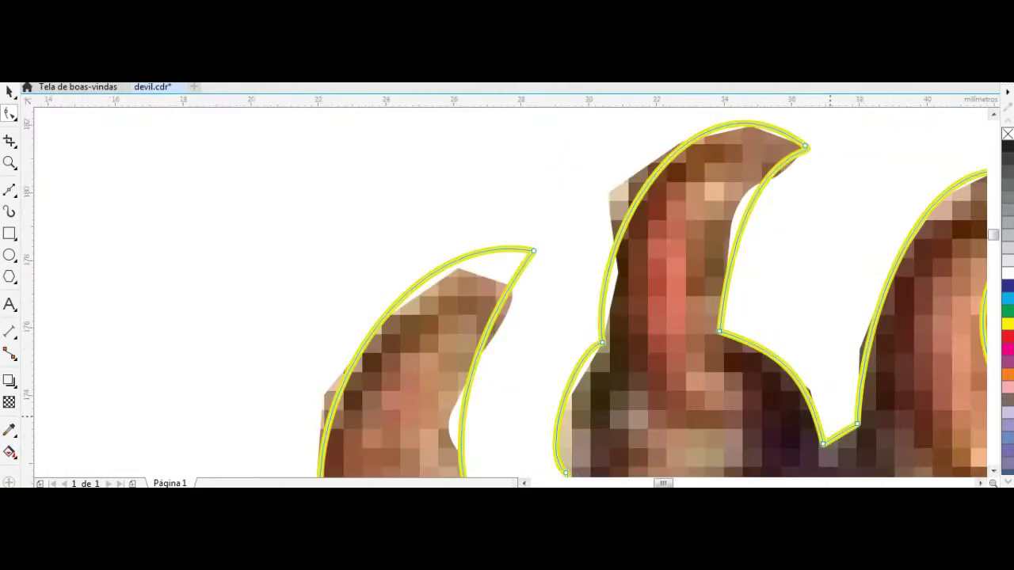
key("space")
scroll(634, 356, "down", 3)
scroll(681, 317, "up", 5)
Step: Add an outward contour line around the entire traced devil, including horns and claws
left_click(10, 381)
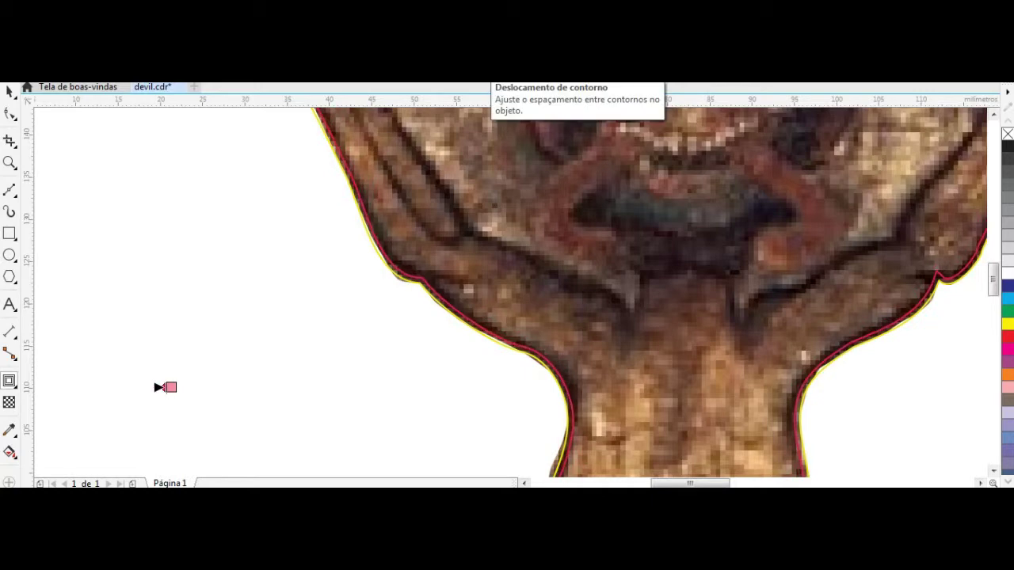
key("space")
scroll(165, 388, "down", 2)
scroll(164, 388, "down", 2)
scroll(391, 285, "down", 2)
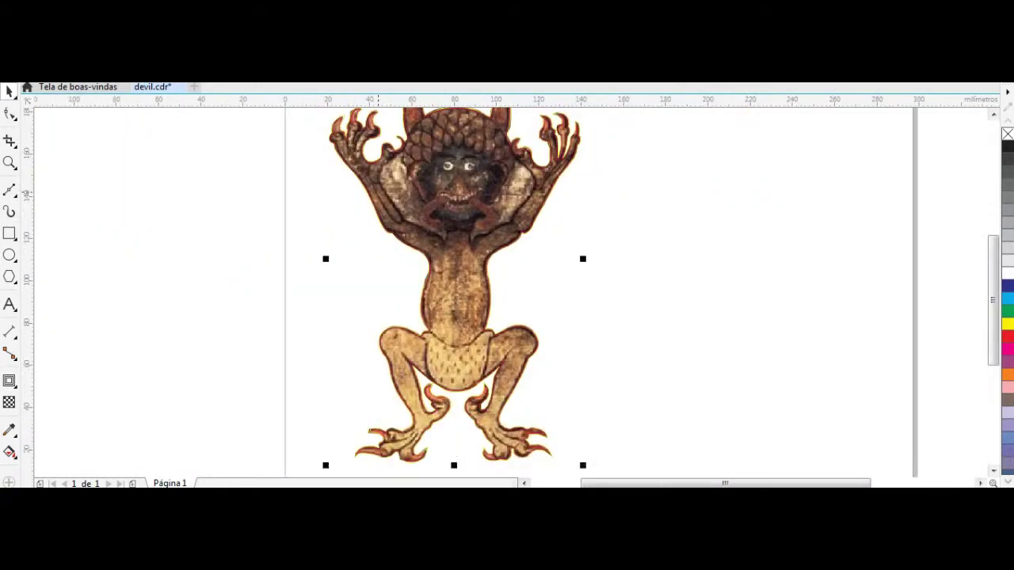
scroll(342, 286, "up", 4)
scroll(343, 137, "down", 3)
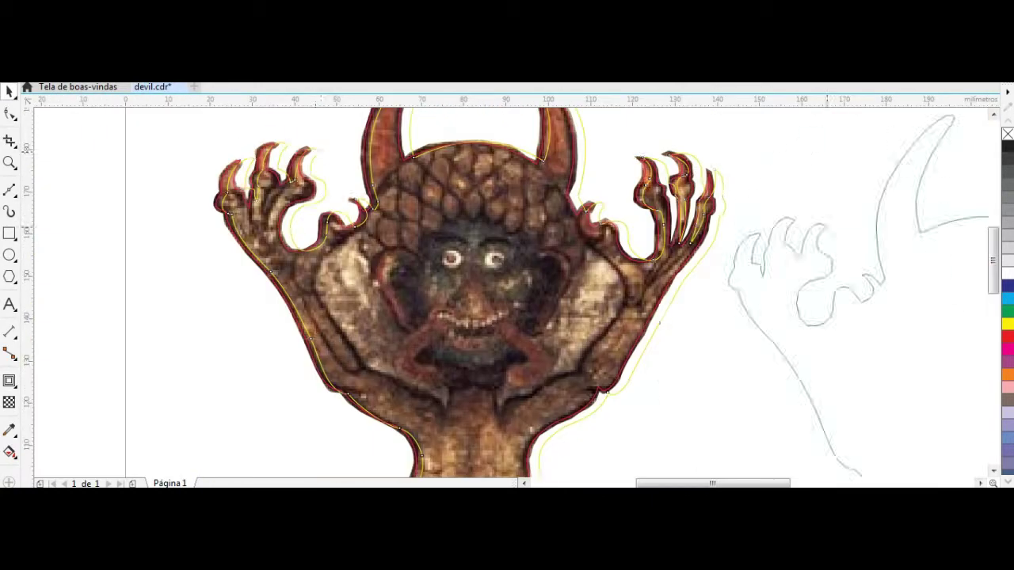
scroll(210, 139, "up", 3)
Step: Trace a closed Bezier shape along the edge of a left-hand claw tip
scroll(507, 293, "down", 3)
scroll(507, 293, "up", 3)
scroll(507, 293, "down", 3)
scroll(507, 293, "up", 3)
scroll(490, 255, "up", 3)
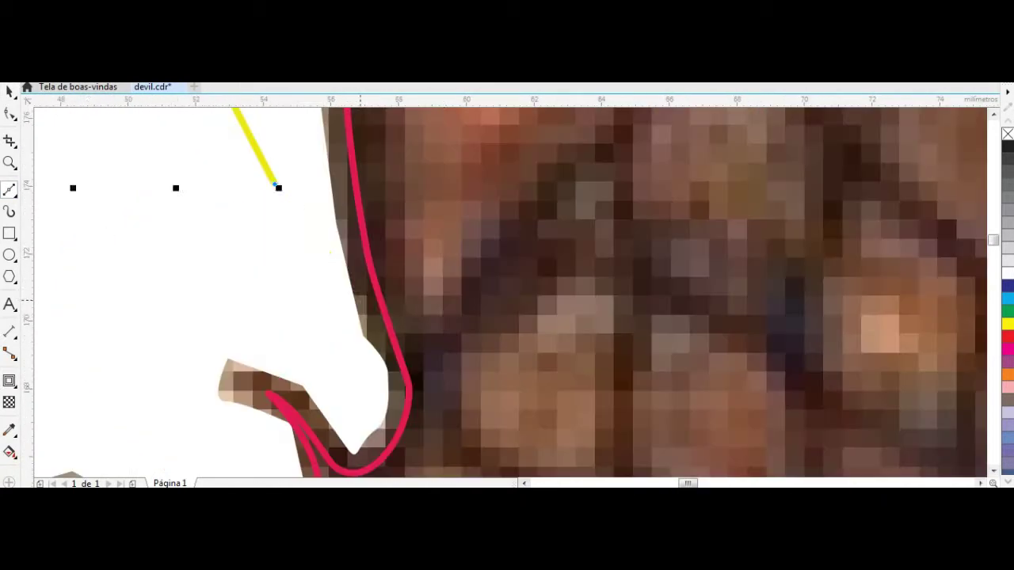
scroll(489, 255, "down", 3)
left_click(9, 190)
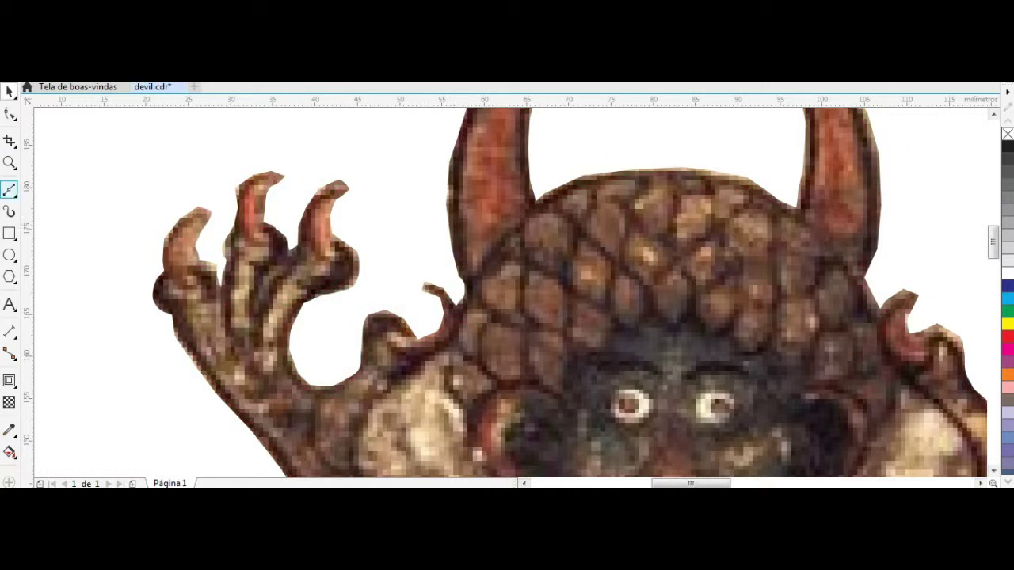
scroll(459, 301, "up", 3)
scroll(627, 191, "down", 2)
scroll(627, 191, "up", 2)
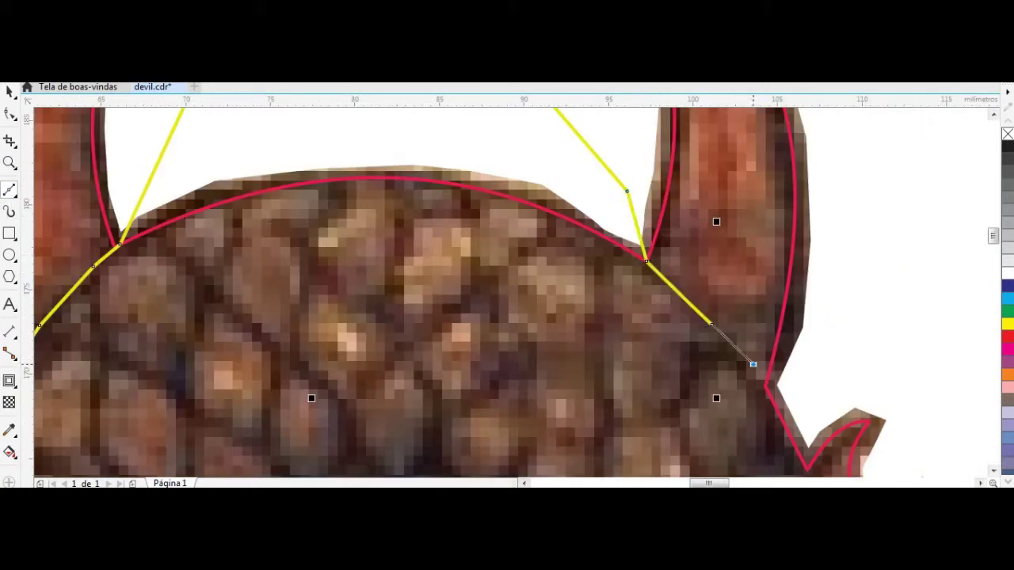
scroll(753, 365, "down", 3)
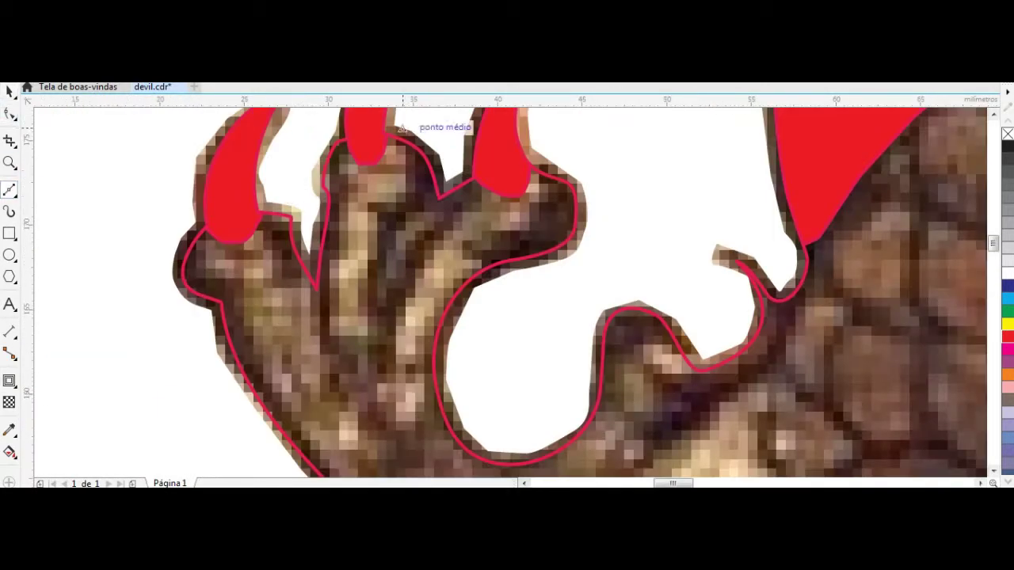
left_click_drag(423, 117, 388, 233)
left_click(438, 197)
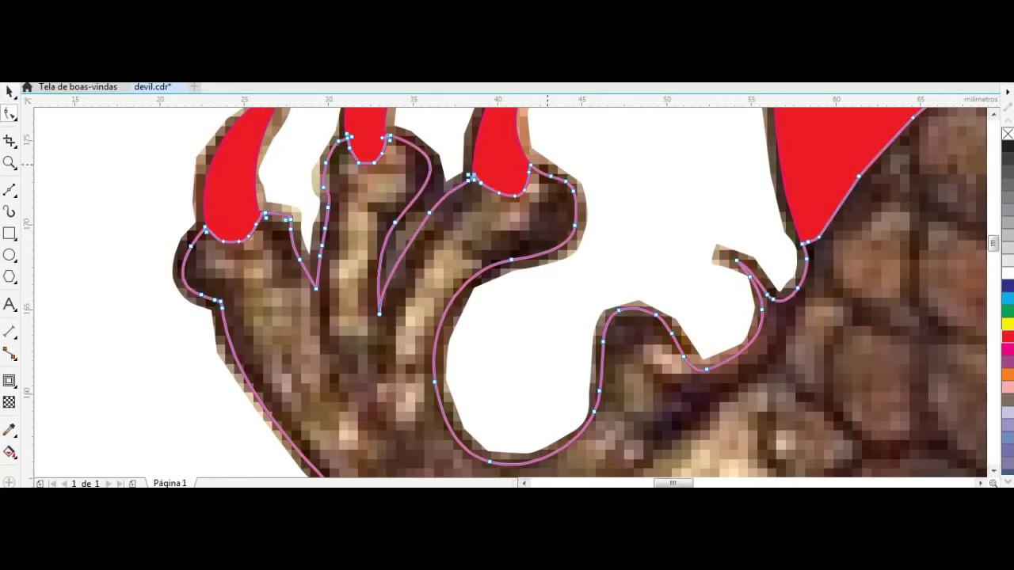
scroll(533, 169, "down", 5)
scroll(438, 190, "up", 4)
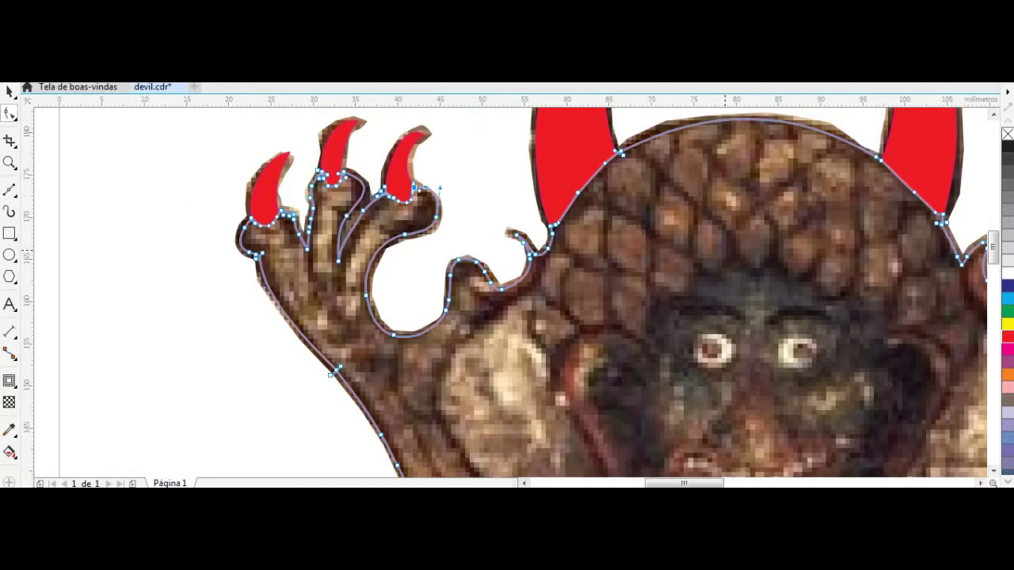
scroll(515, 293, "down", 5)
scroll(515, 293, "up", 4)
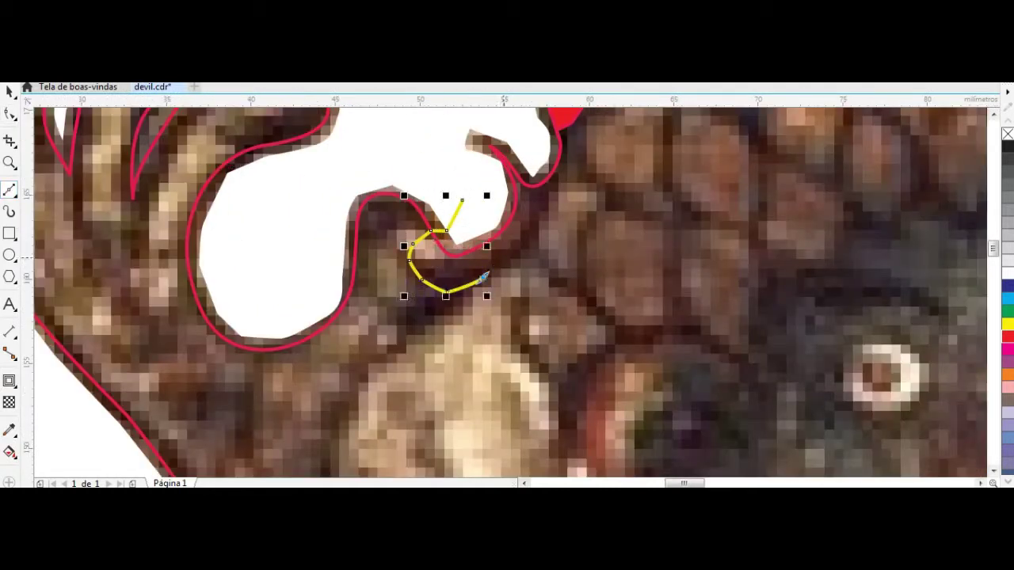
Step: Close the current path and delete the unwanted black shape
double_click(462, 200)
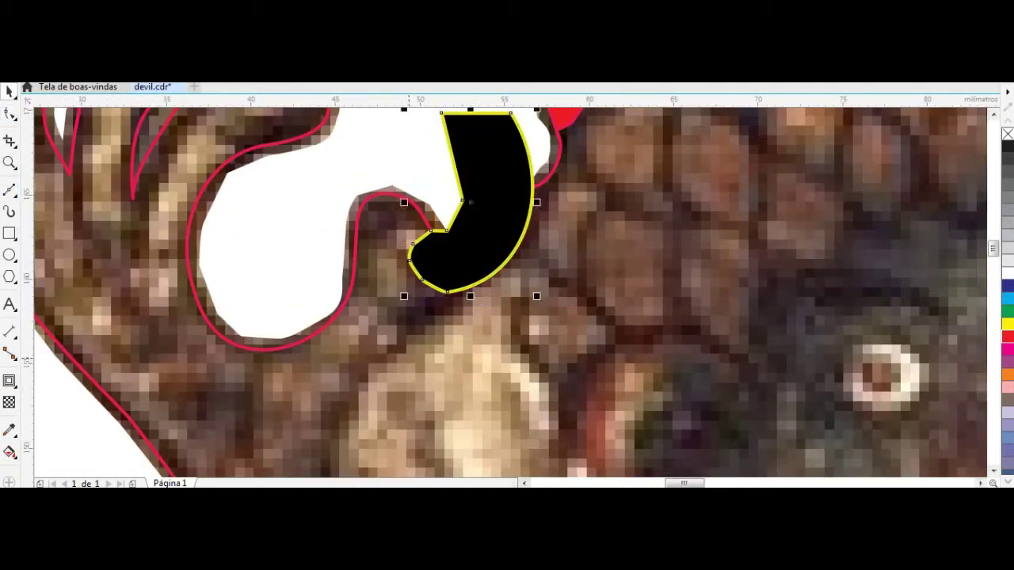
key("Delete")
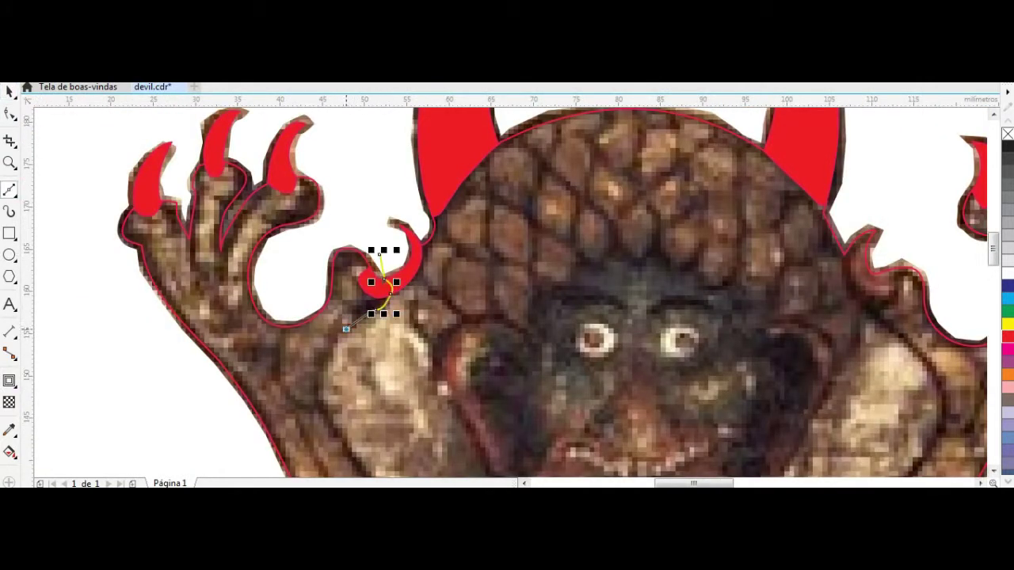
scroll(332, 380, "down", 3)
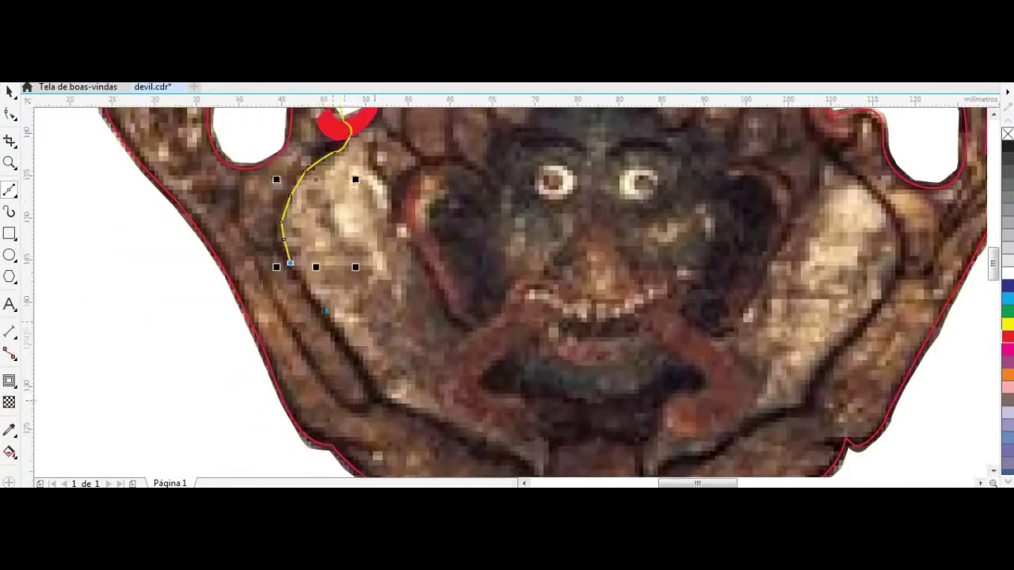
Step: Draw another closed outline, then delete the black shape it produced
left_click(418, 400)
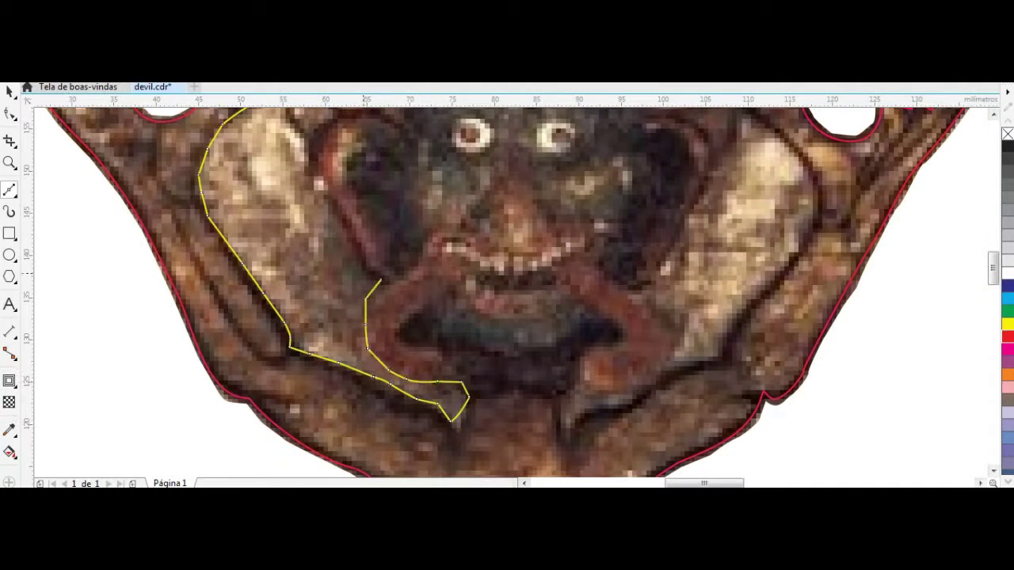
scroll(333, 237, "up", 1)
scroll(317, 230, "up", 4)
left_click(284, 229)
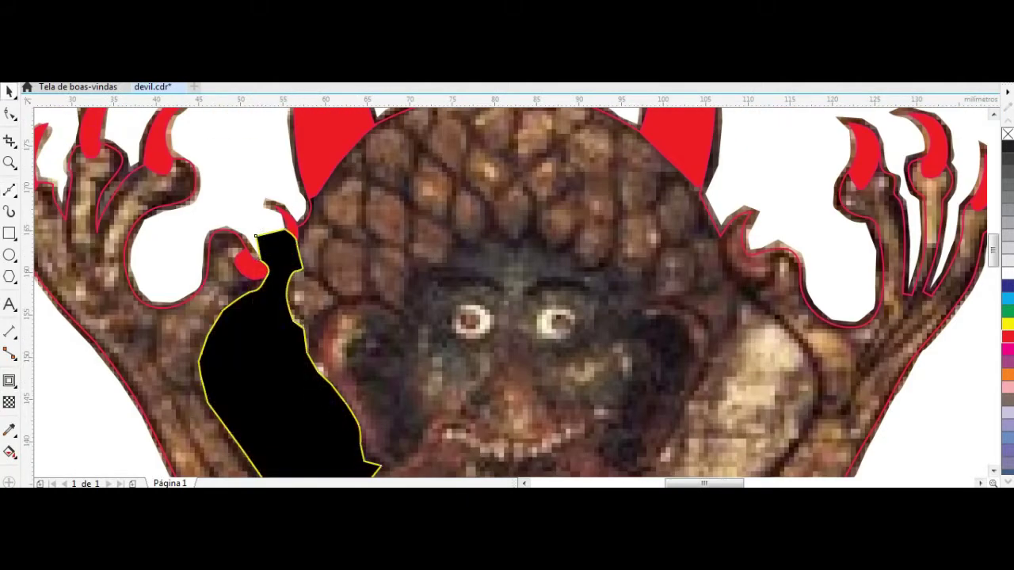
key("space")
key("Delete")
Step: Return to Bezier drawing and delete the black shape's selected nodes
key("space")
scroll(507, 293, "down", 1)
scroll(713, 293, "up", 1)
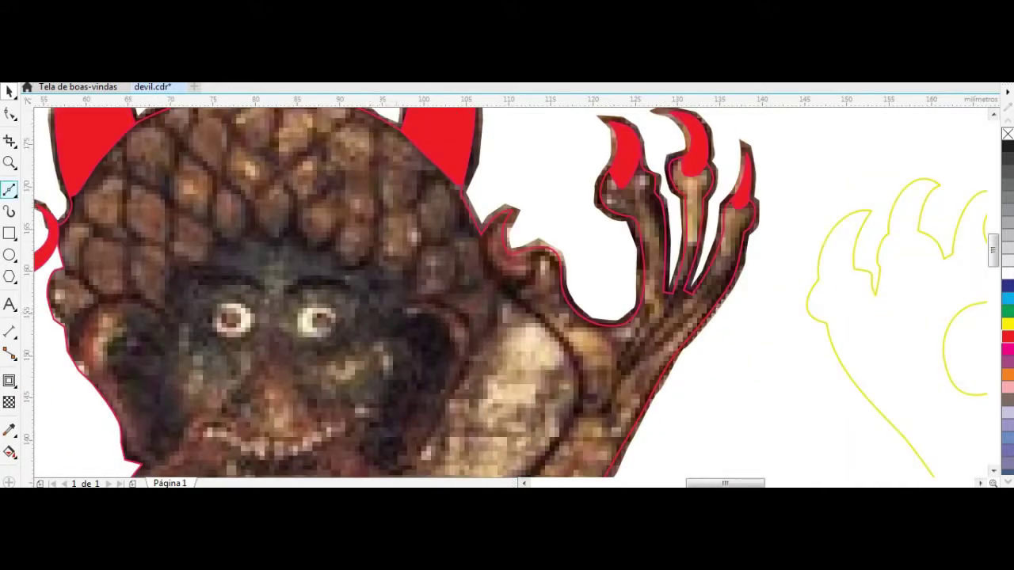
key("Delete")
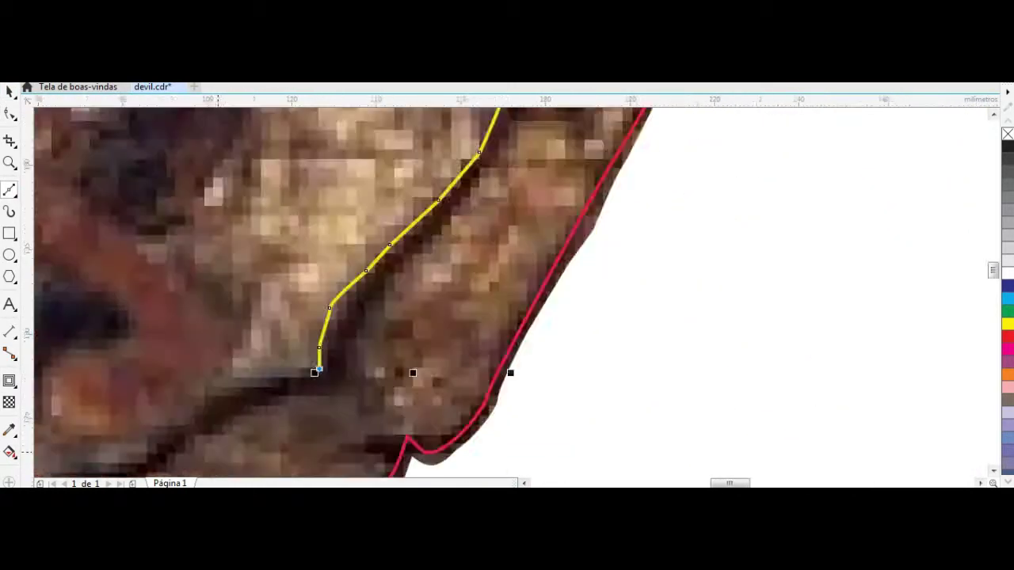
Step: Add the last node to finish the hairline curve across the devil's forehead
left_click(263, 216)
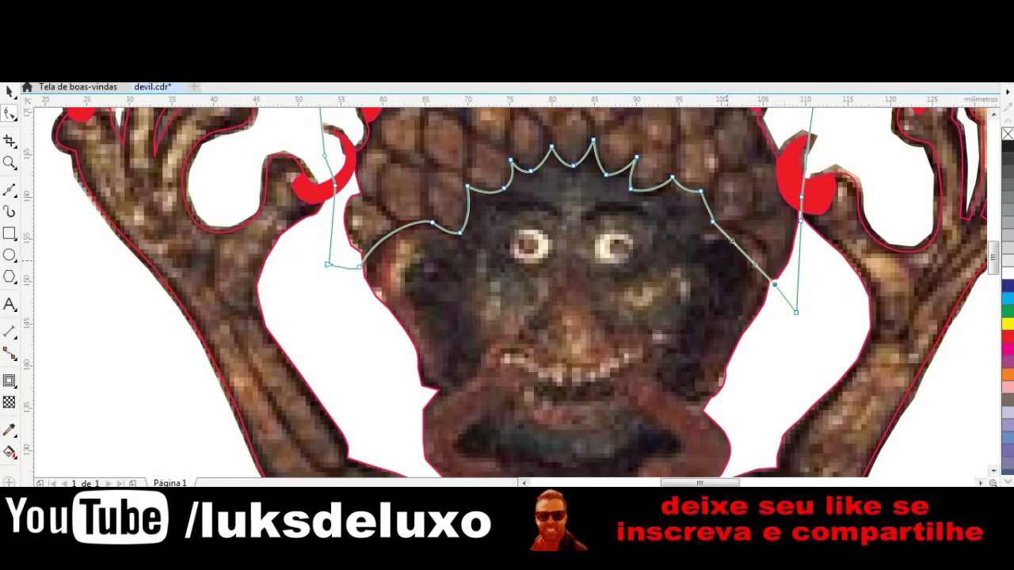
key("Tab")
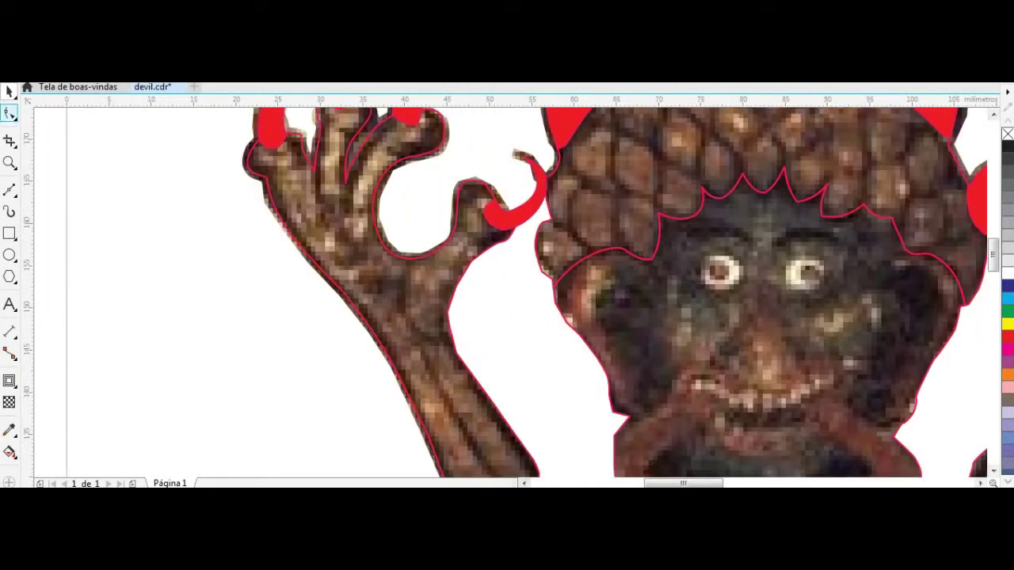
scroll(595, 222, "up", 2)
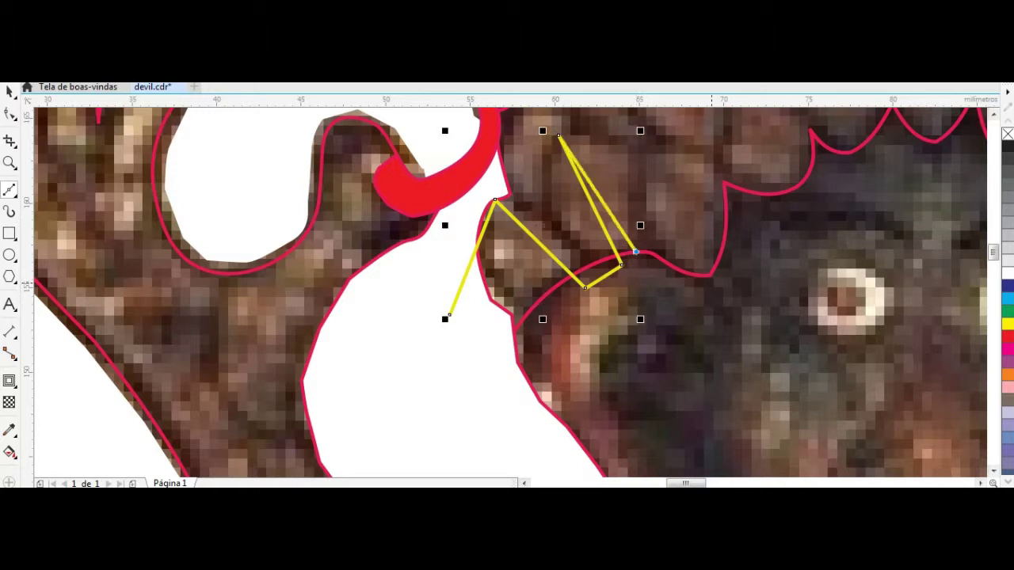
Step: Draw a two-point trial line by the ear, then undo it
left_click(648, 155)
left_click(727, 184)
scroll(727, 184, "down", 2)
scroll(727, 183, "up", 2)
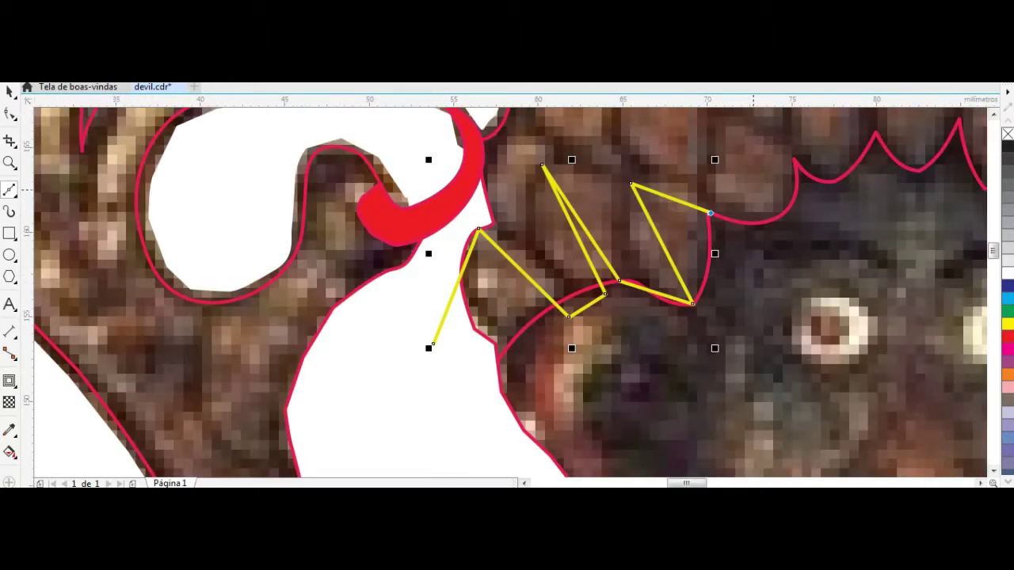
key("ctrl+z")
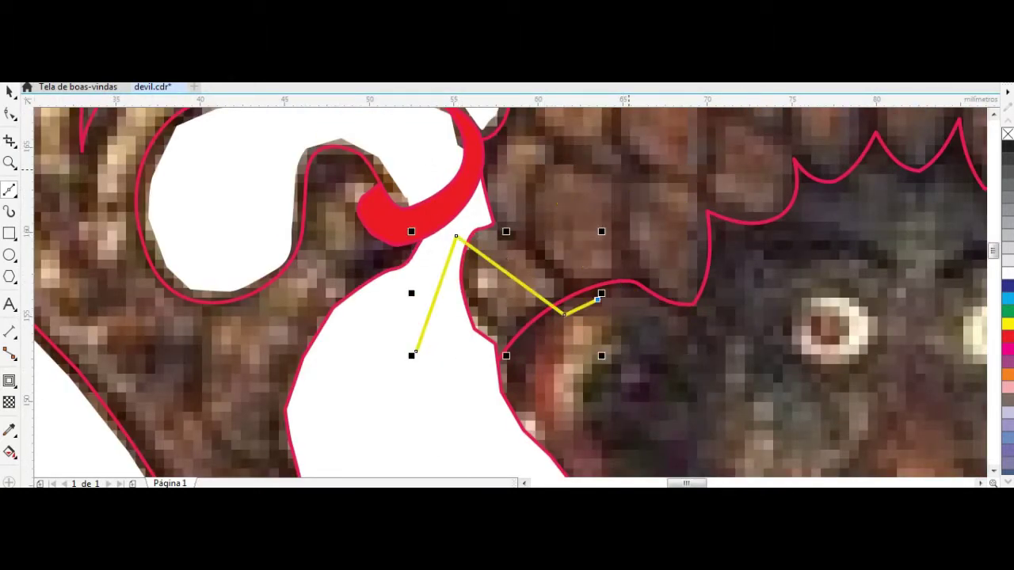
scroll(467, 349, "down", 3)
scroll(468, 348, "up", 2)
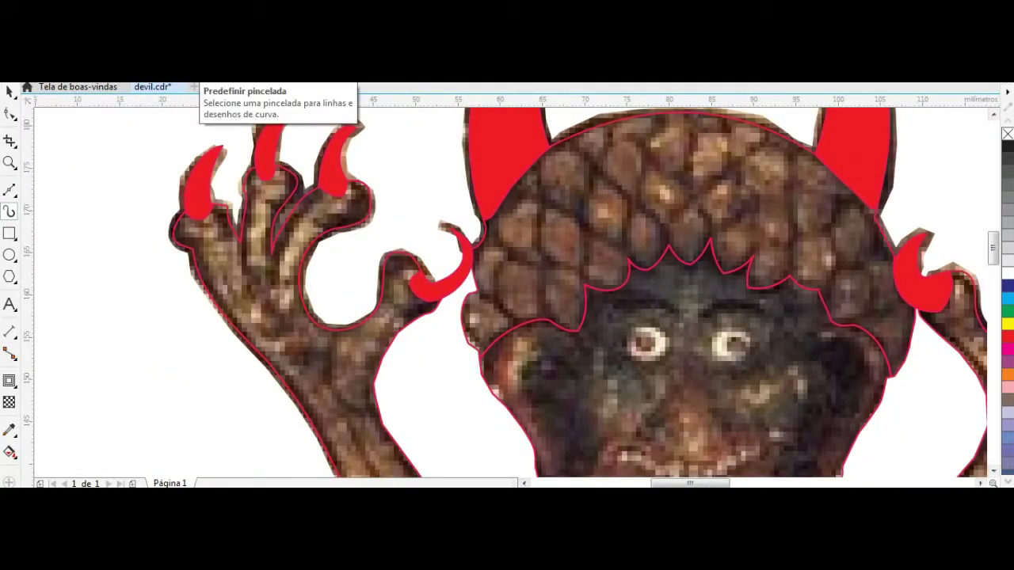
Step: Draw a Polyline zigzag along the devil's hairline
scroll(527, 325, "up", 2)
left_click_drag(475, 199, 523, 358)
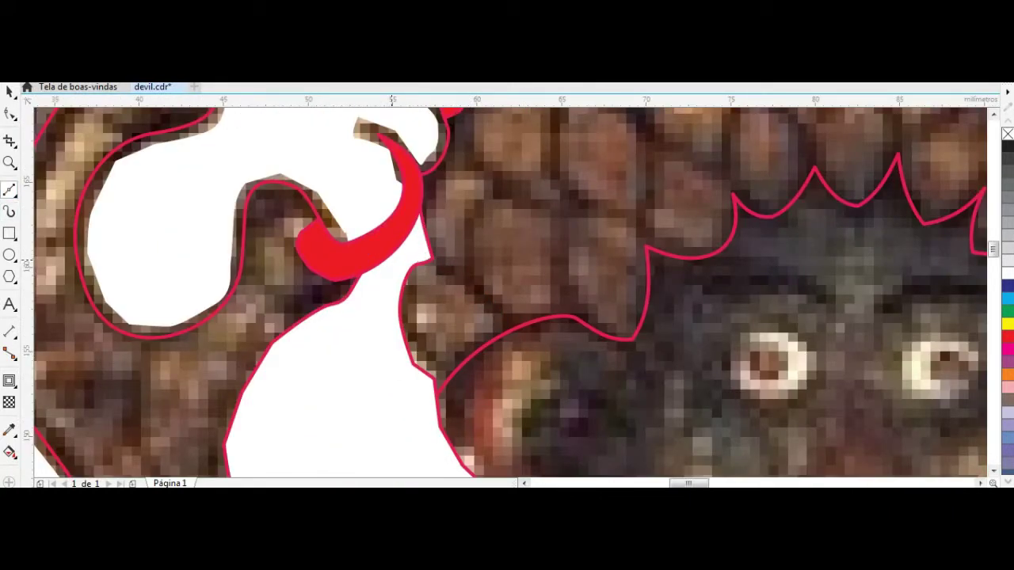
left_click(393, 262)
left_click(525, 355)
left_click(481, 205)
left_click(564, 212)
left_click(656, 156)
left_click(525, 379)
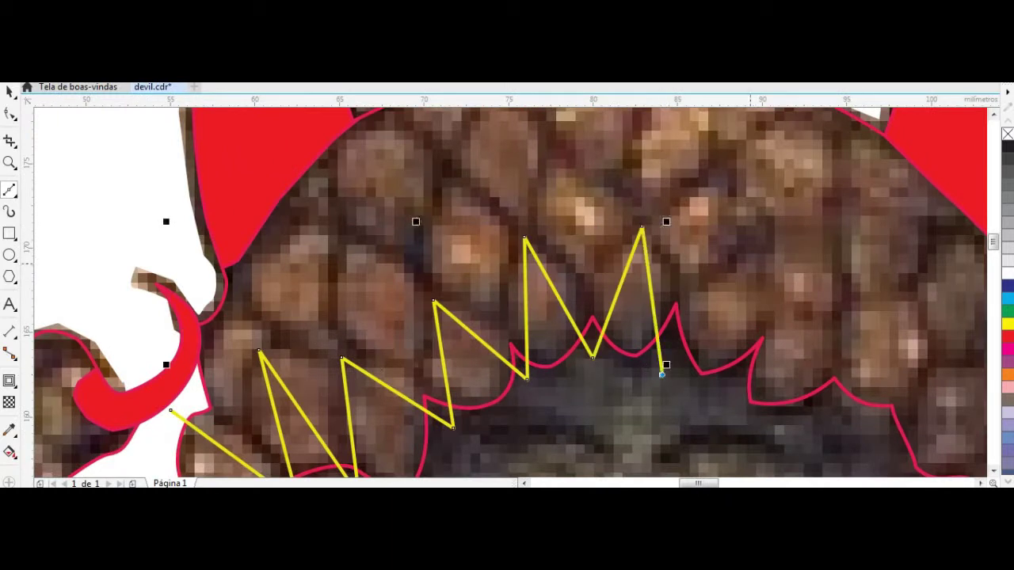
scroll(836, 315, "down", 2)
Step: With the Shape tool, bend the zigzag's first segments into leaf curves
key("F10")
scroll(461, 291, "up", 4)
left_click_drag(389, 335, 376, 294)
left_click_drag(475, 270, 443, 238)
left_click_drag(539, 134, 588, 182)
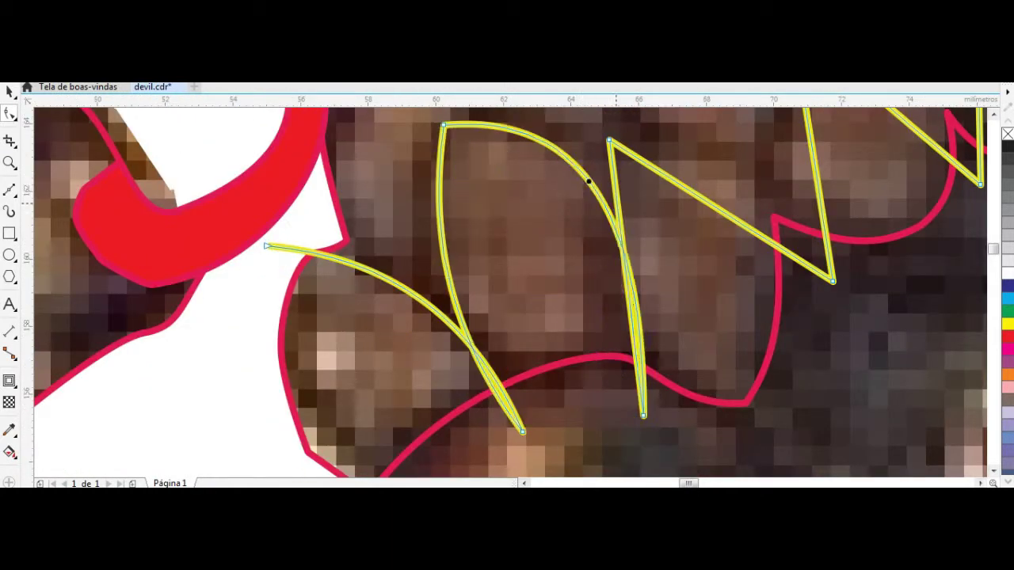
scroll(590, 184, "down", 2)
scroll(590, 184, "up", 2)
left_click_drag(626, 293, 606, 308)
left_click_drag(706, 268, 737, 238)
left_click_drag(824, 257, 792, 238)
left_click_drag(894, 275, 927, 262)
Step: Bend the remaining right-side zigzag segments into leaf curves
scroll(926, 262, "down", 1)
left_click_drag(746, 235, 775, 225)
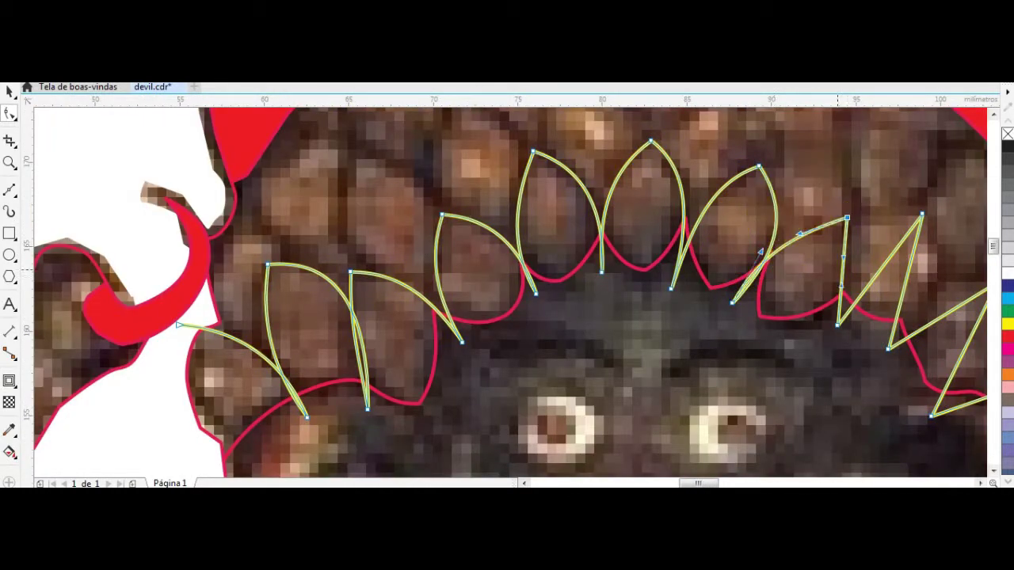
left_click_drag(895, 245, 911, 238)
scroll(872, 277, "down", 2)
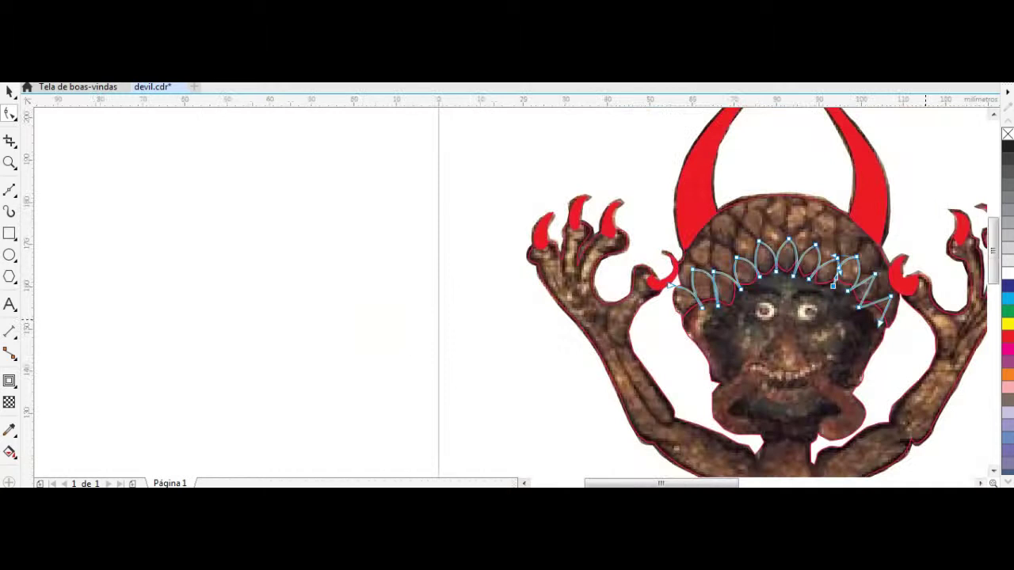
scroll(871, 277, "up", 2)
left_click_drag(879, 317, 911, 285)
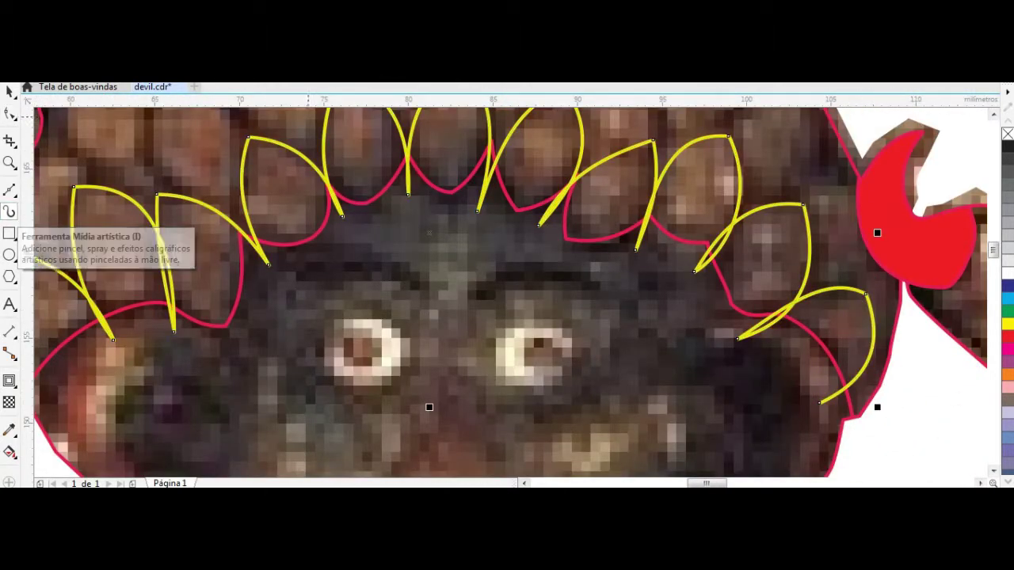
scroll(431, 409, "down", 1)
Step: Give the leaf stroke a green outline, convert it to outlines, and delete the stroke
left_click(260, 261)
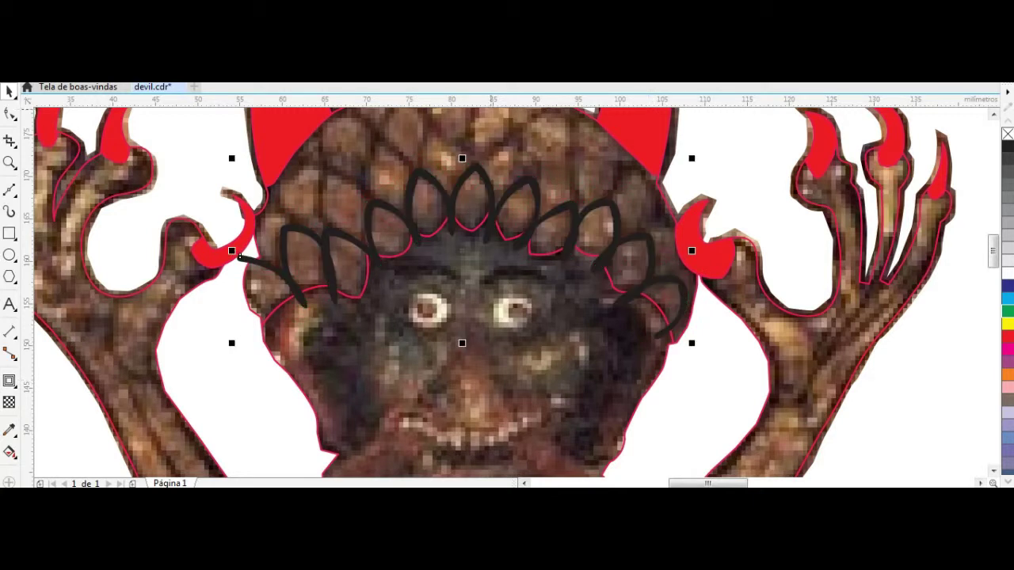
right_click(1008, 311)
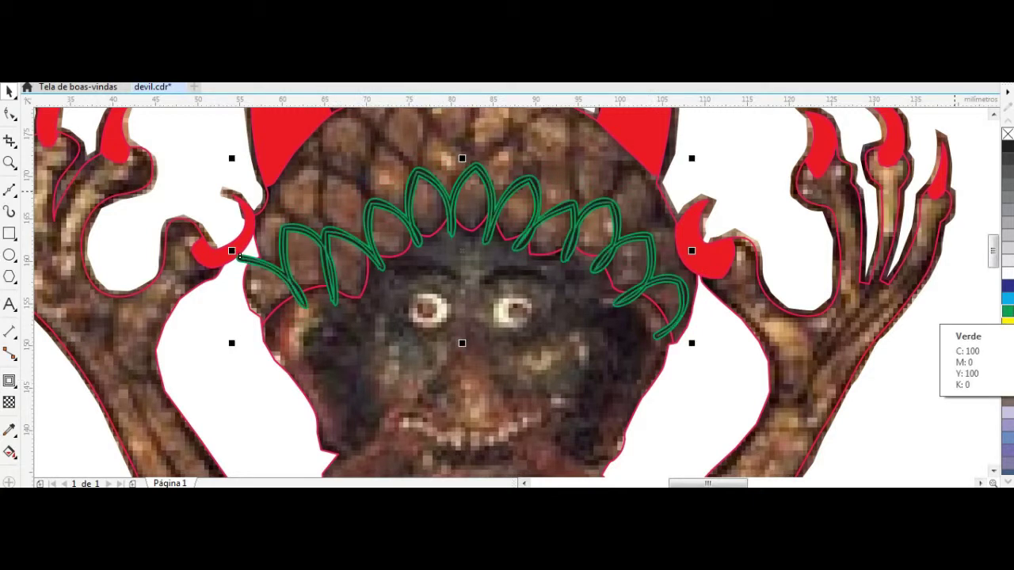
key("ctrl+shift+q")
key("Delete")
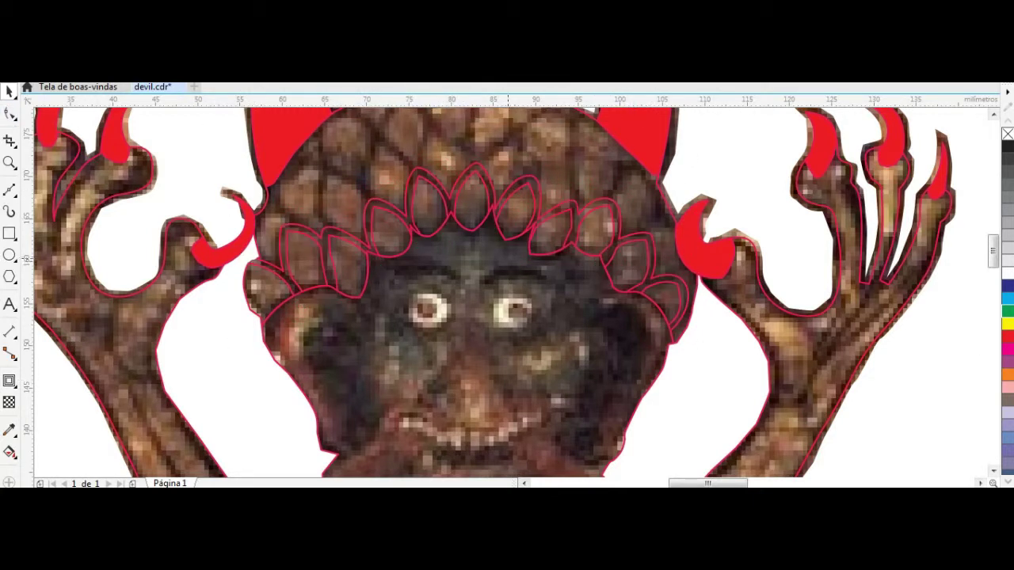
scroll(317, 199, "up", 2)
Step: Draw a second Polyline zigzag above the first row of scales
left_click(370, 254)
scroll(388, 222, "up", 1)
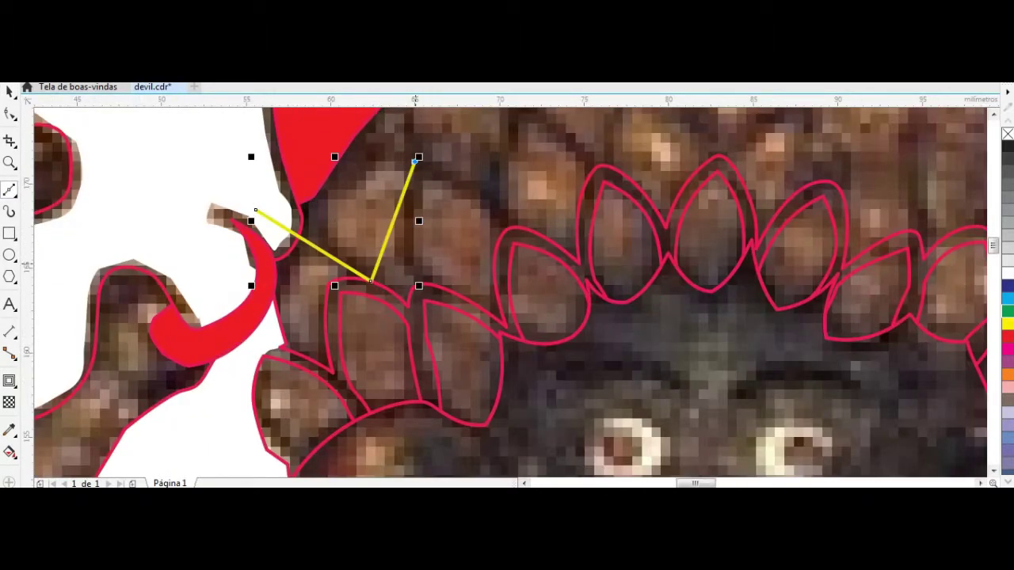
left_click(494, 182)
left_click(494, 306)
left_click(599, 170)
scroll(686, 261, "down", 3)
scroll(792, 317, "up", 2)
left_click(841, 346)
scroll(874, 333, "up", 1)
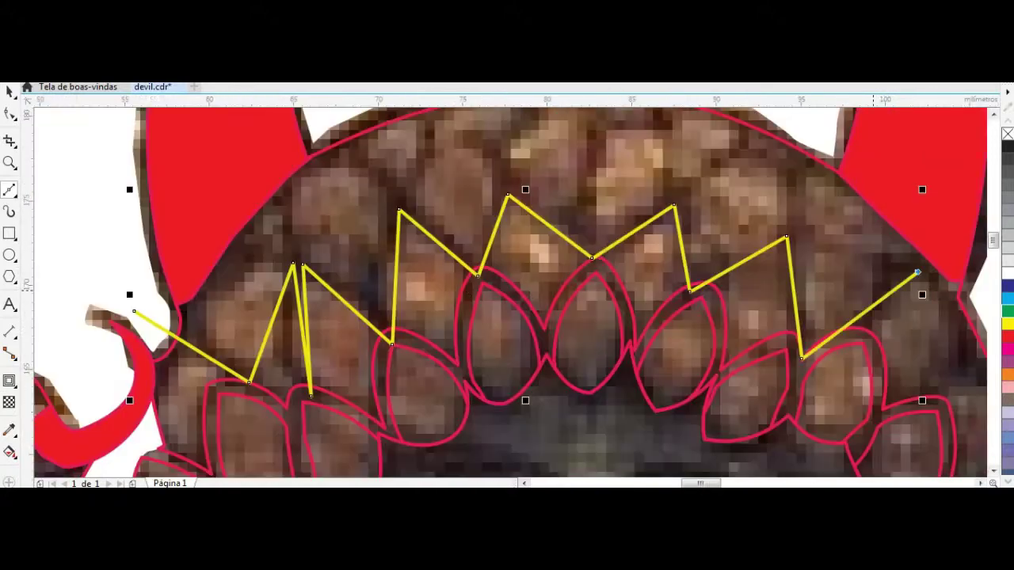
scroll(874, 333, "up", 1)
Step: Curve the second zigzag's leftmost segment into a leaf with the Shape tool
key("F10")
scroll(476, 301, "down", 3)
scroll(317, 238, "up", 2)
scroll(210, 209, "up", 1)
left_click_drag(210, 209, 237, 167)
scroll(359, 162, "down", 1)
scroll(360, 310, "up", 1)
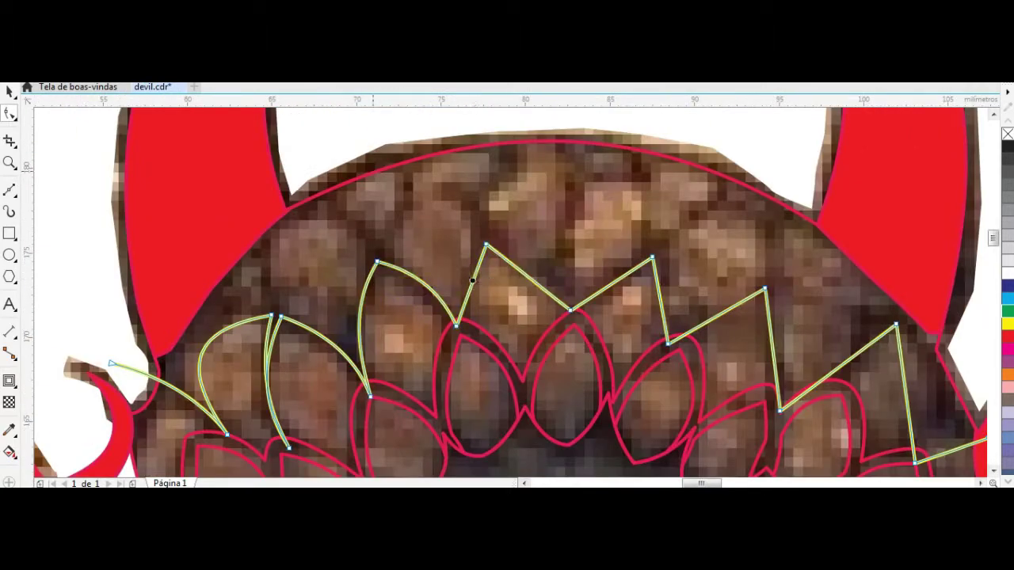
Step: Bend the second zigzag's remaining segments into curves
left_click_drag(717, 316, 780, 341)
left_click_drag(840, 369, 871, 348)
scroll(555, 317, "down", 2)
scroll(475, 317, "up", 1)
Step: Apply an Artistic Media brush to the second row and give it a green outline
key("i")
key("space")
left_click(356, 79)
right_click(1008, 311)
scroll(713, 340, "up", 4)
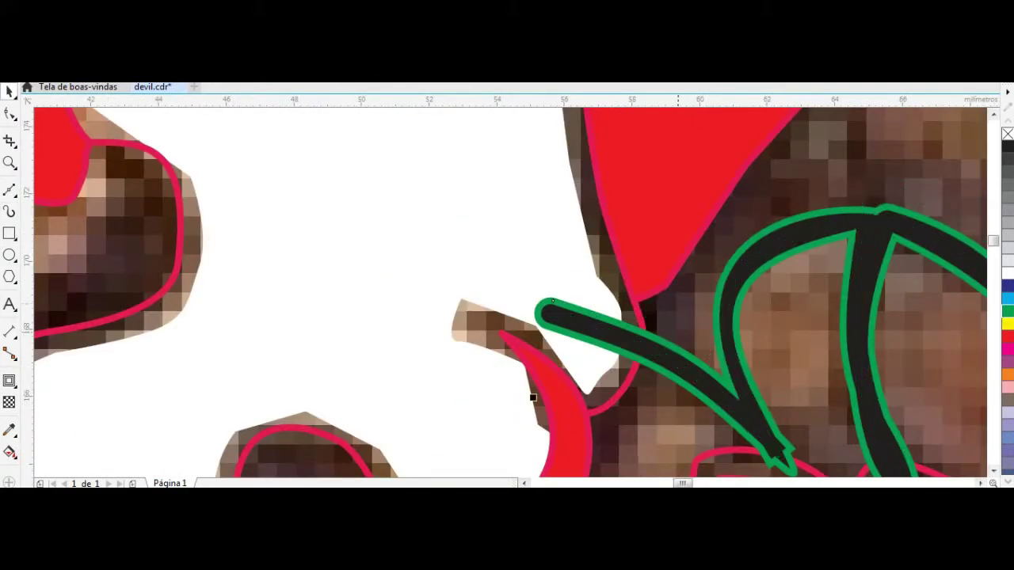
scroll(531, 294, "down", 2)
scroll(507, 193, "up", 1)
Step: Draw a third zigzag of four points along the crown
key("space")
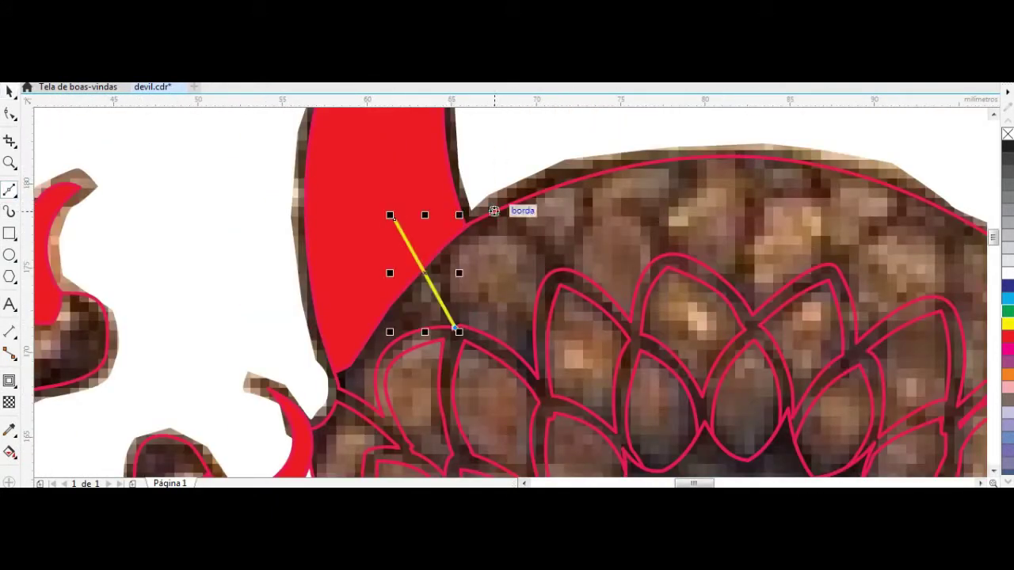
left_click(497, 196)
left_click(560, 271)
left_click(663, 253)
left_click(725, 279)
scroll(826, 266, "down", 2)
scroll(735, 273, "up", 2)
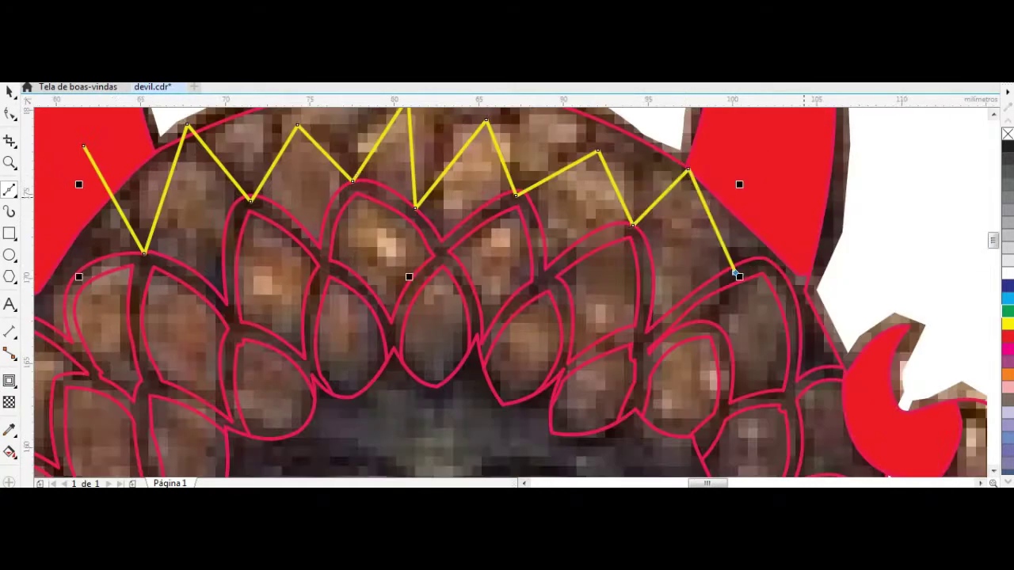
scroll(735, 274, "down", 2)
scroll(644, 236, "up", 2)
Step: Curve the crown zigzag's segments, apply an Artistic Media brush, and outline it green
key("F10")
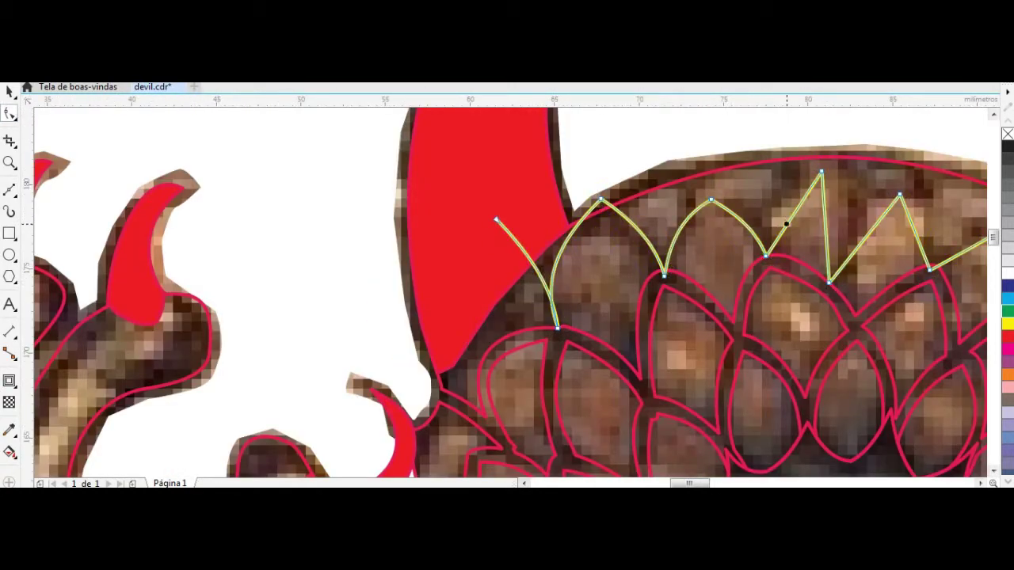
scroll(861, 225, "down", 2)
scroll(565, 204, "up", 2)
left_click_drag(565, 216, 565, 205)
left_click_drag(779, 276, 770, 260)
key("i")
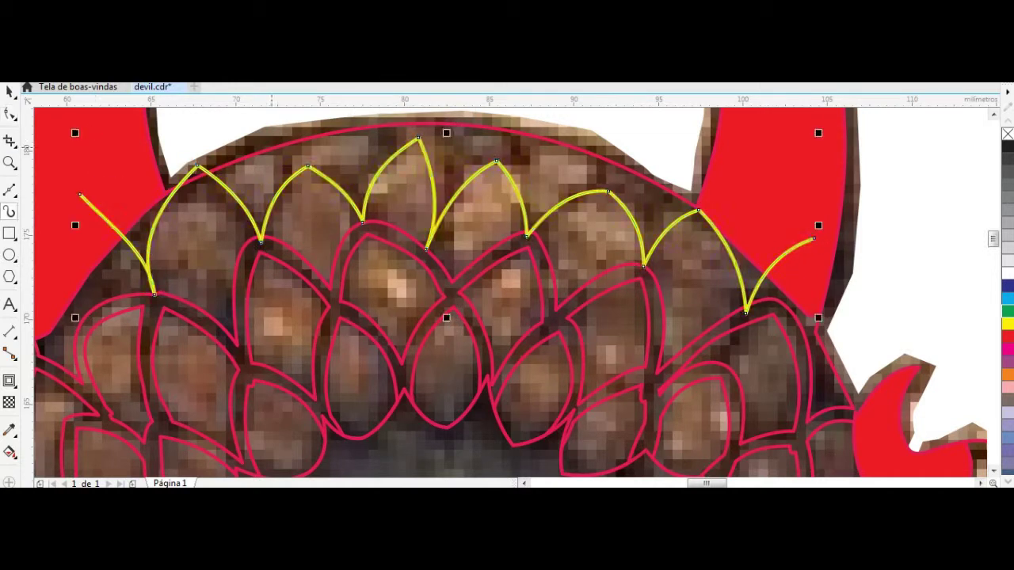
right_click(1007, 311)
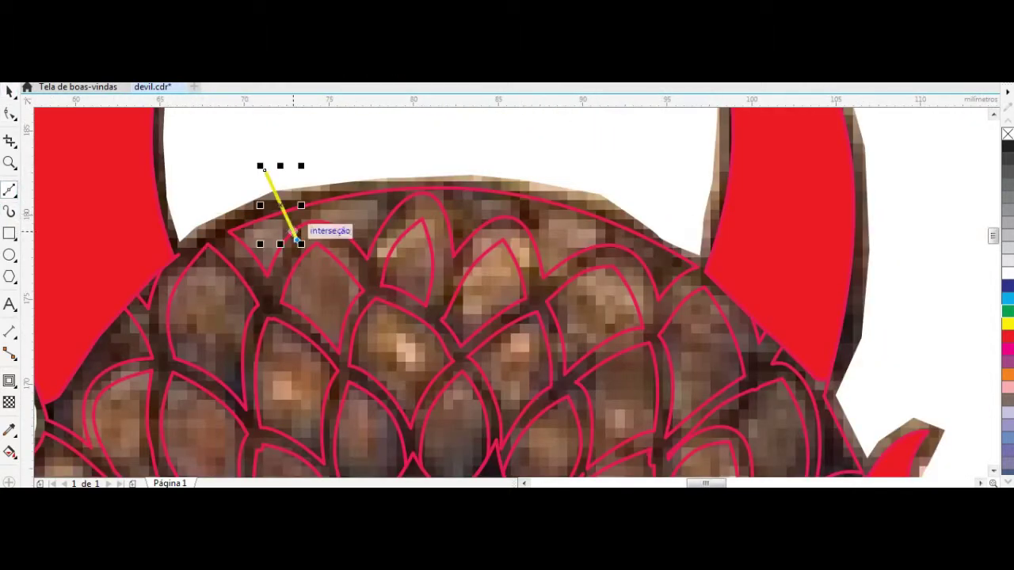
Step: Draw a final zigzag across the top of the head
left_click(295, 238)
left_click(352, 163)
left_click(394, 218)
left_click(612, 254)
double_click(683, 237)
Step: Brush the top zigzag, outline it green, and fill it pink
left_click(10, 114)
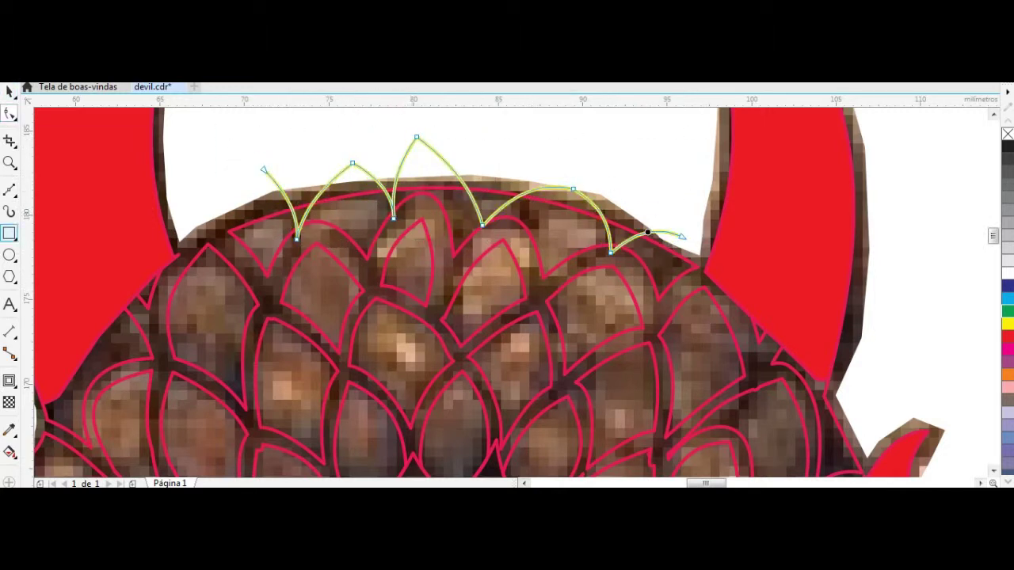
left_click(10, 211)
right_click(1008, 311)
key("space")
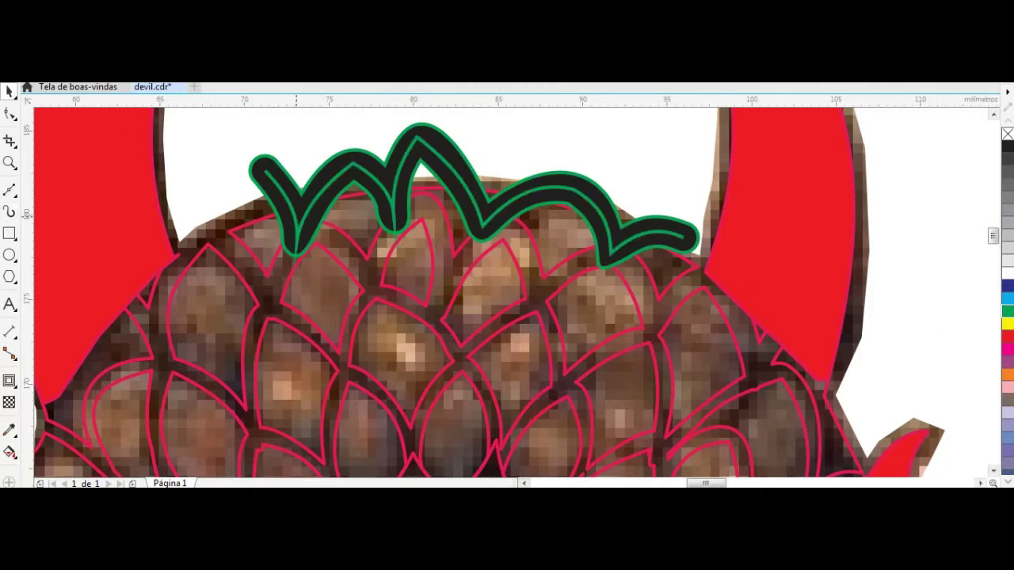
left_click(249, 197)
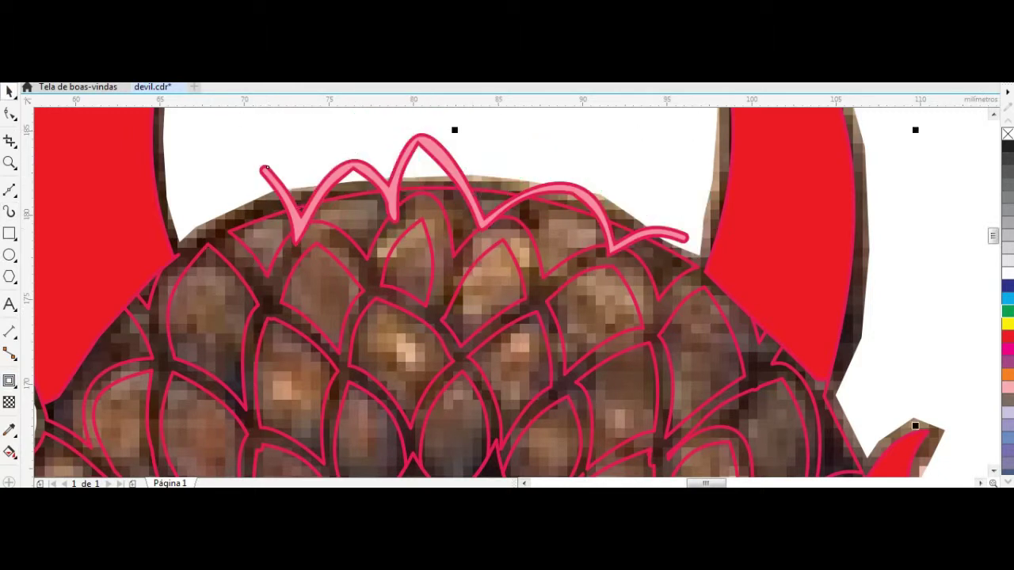
scroll(266, 169, "down", 2)
scroll(266, 169, "down", 2)
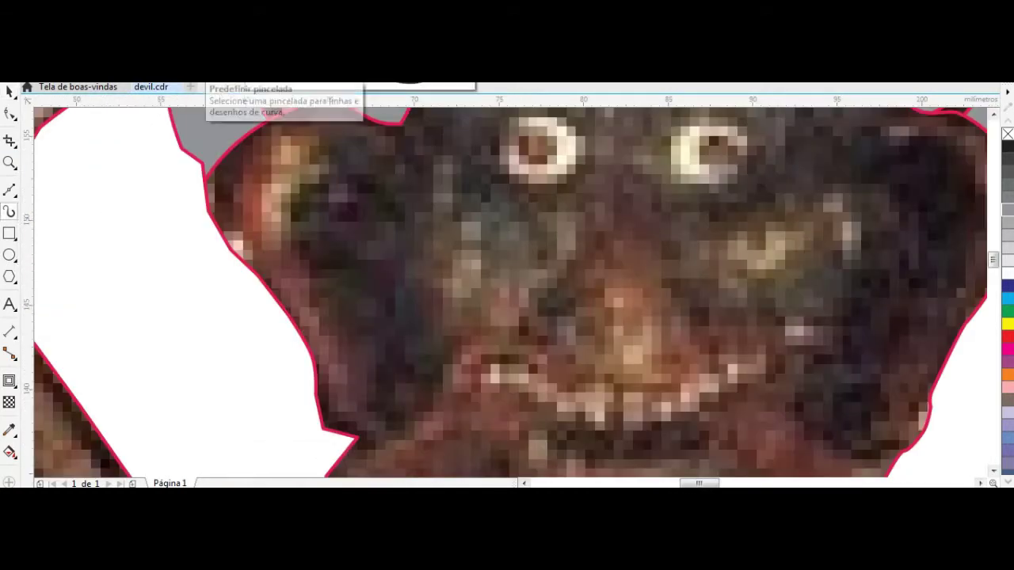
Step: Trace the cheek curve and recolour the cheek curves' outline from the palette
left_click_drag(414, 158, 389, 331)
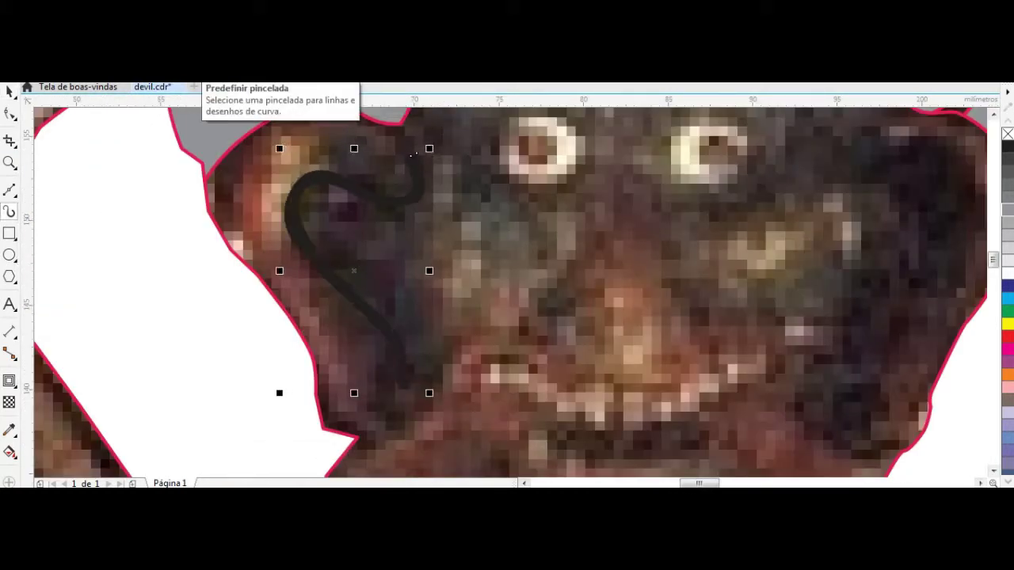
key("Escape")
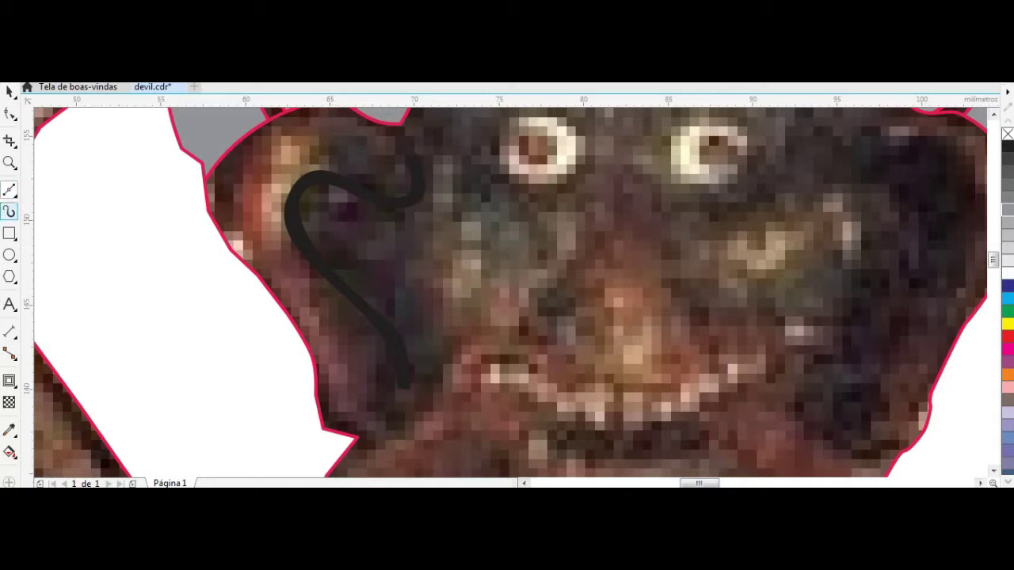
scroll(247, 154, "down", 3)
scroll(403, 163, "up", 2)
scroll(396, 198, "up", 3)
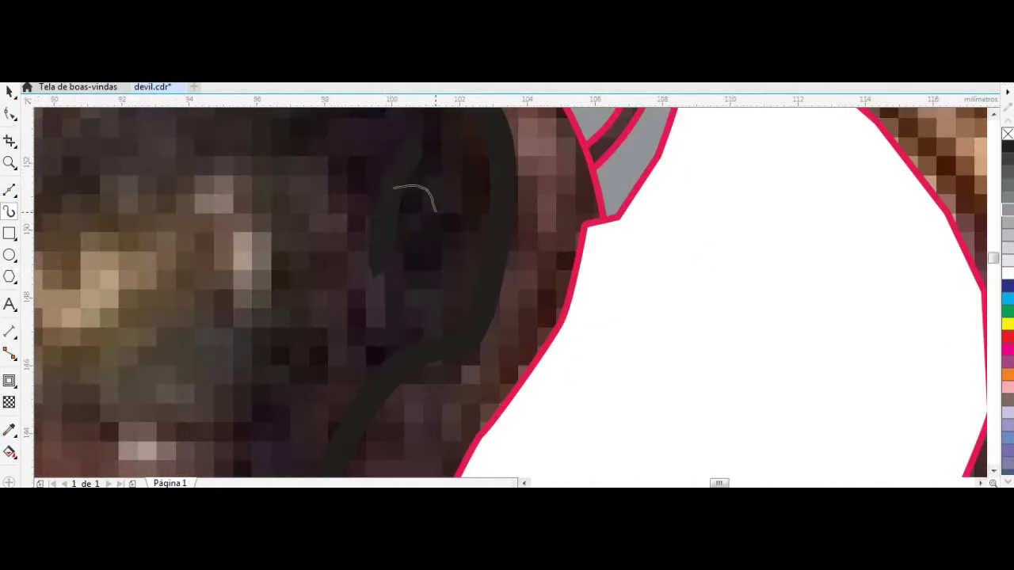
scroll(396, 198, "down", 3)
key("space")
right_click(1007, 298)
Step: Draw a circle around the devil's left eye with the Ellipse tool
scroll(427, 225, "up", 3)
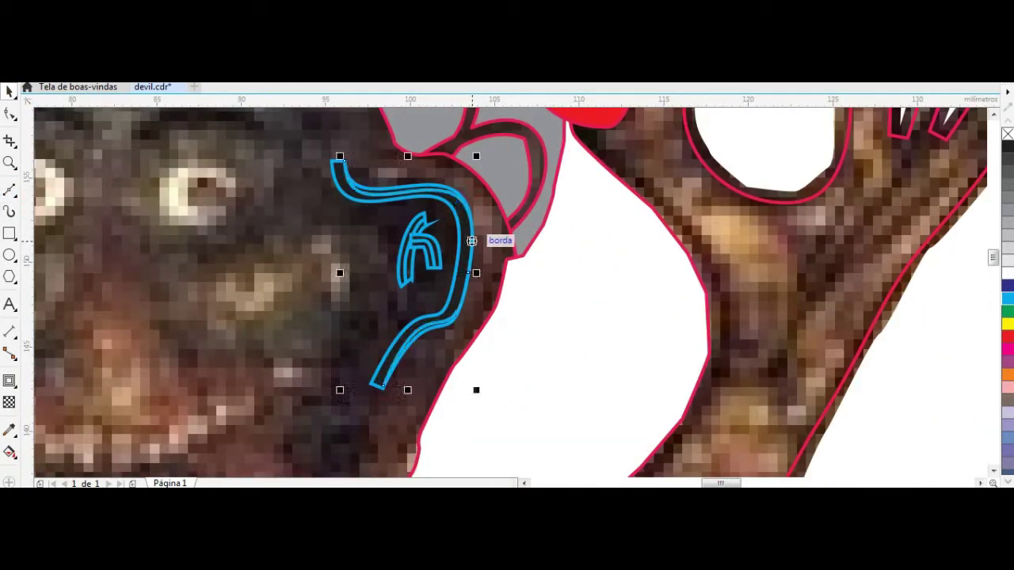
scroll(418, 224, "left", 5)
scroll(348, 198, "down", 3)
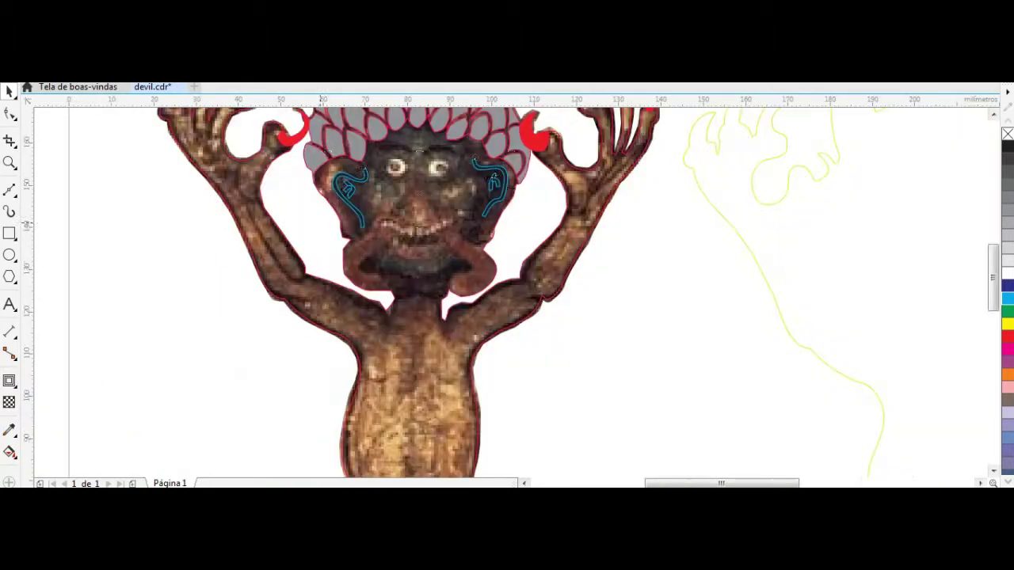
scroll(403, 130, "up", 3)
key("F5")
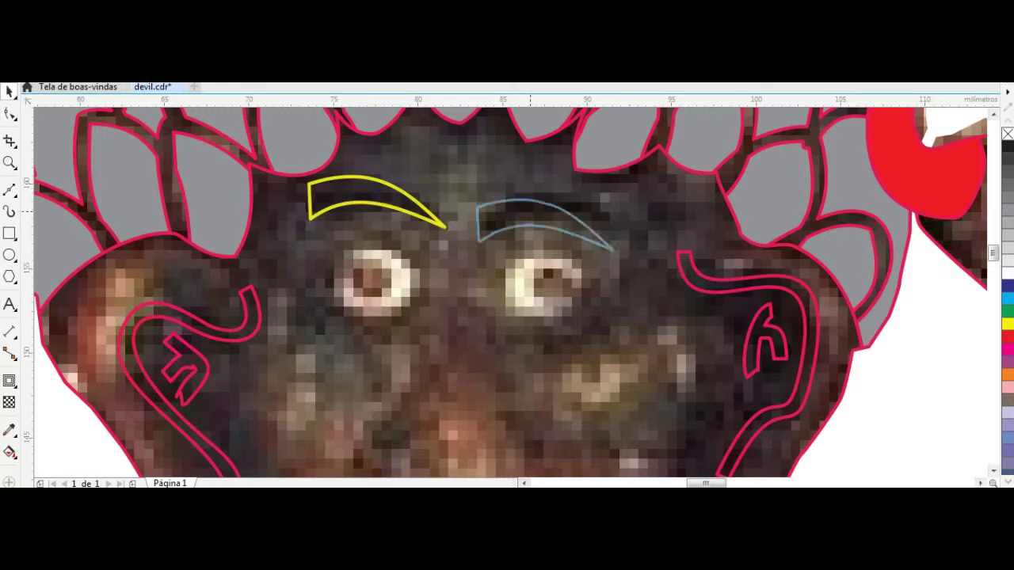
key("F7")
left_click_drag(319, 230, 419, 335)
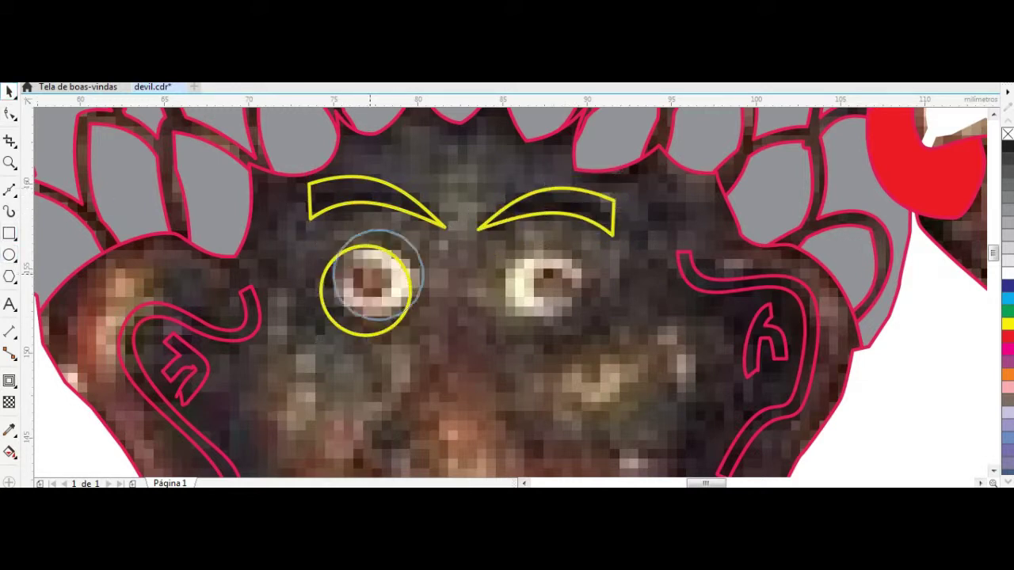
Step: Draw a small circle and a rectangle pupil inside the left eye
scroll(359, 292, "up", 2)
left_click_drag(340, 236, 421, 317)
left_click_drag(245, 197, 317, 272)
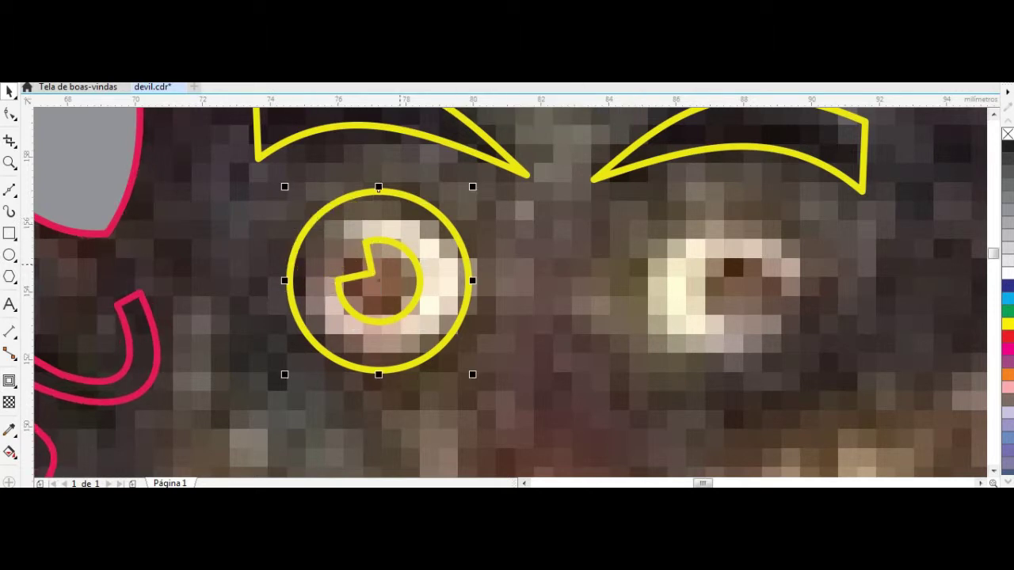
scroll(517, 222, "down", 2)
scroll(507, 286, "down", 3)
Step: Brush the nose line, upper-lip curve and lip hook, undoing one stray stroke
key("i")
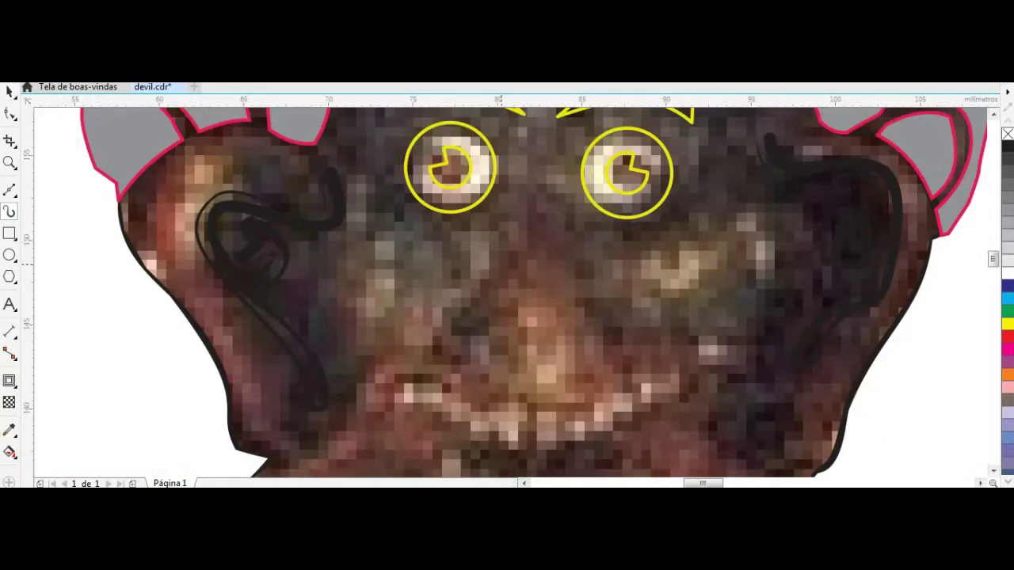
left_click_drag(473, 359, 474, 361)
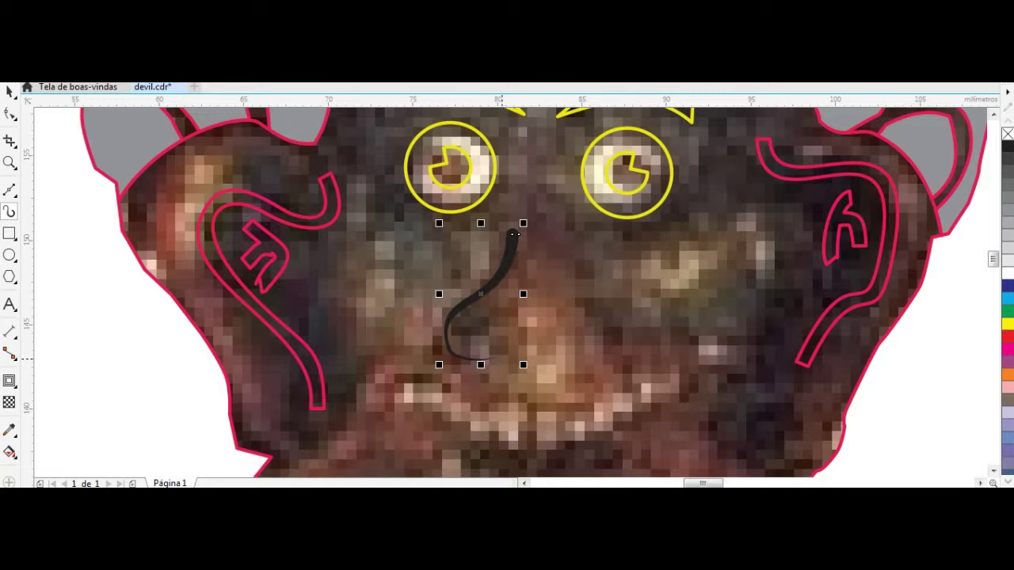
left_click_drag(600, 325, 600, 326)
scroll(515, 363, "up", 3)
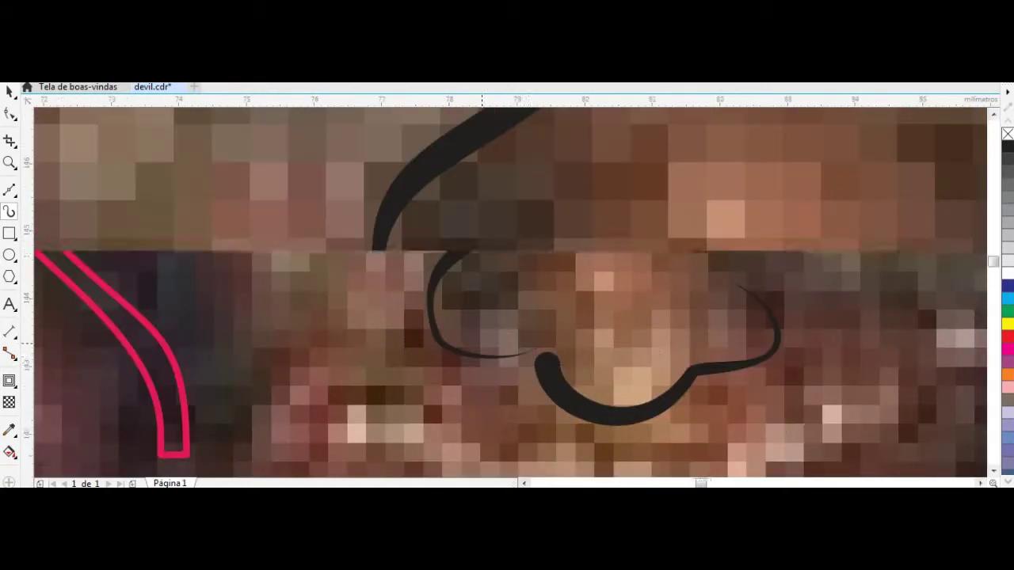
scroll(435, 374, "down", 1)
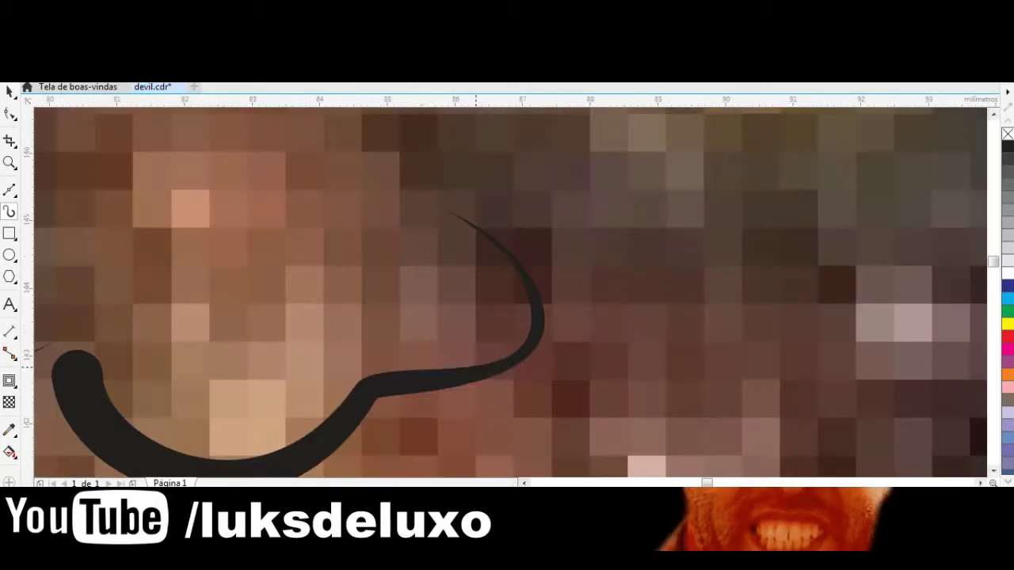
scroll(435, 374, "down", 2)
left_click_drag(434, 374, 452, 349)
left_click_drag(436, 237, 542, 270)
key("ctrl+z")
Step: Colour the nose and mouth strokes, ending with dark blue for all three
key("space")
left_click(1007, 299)
key("Escape")
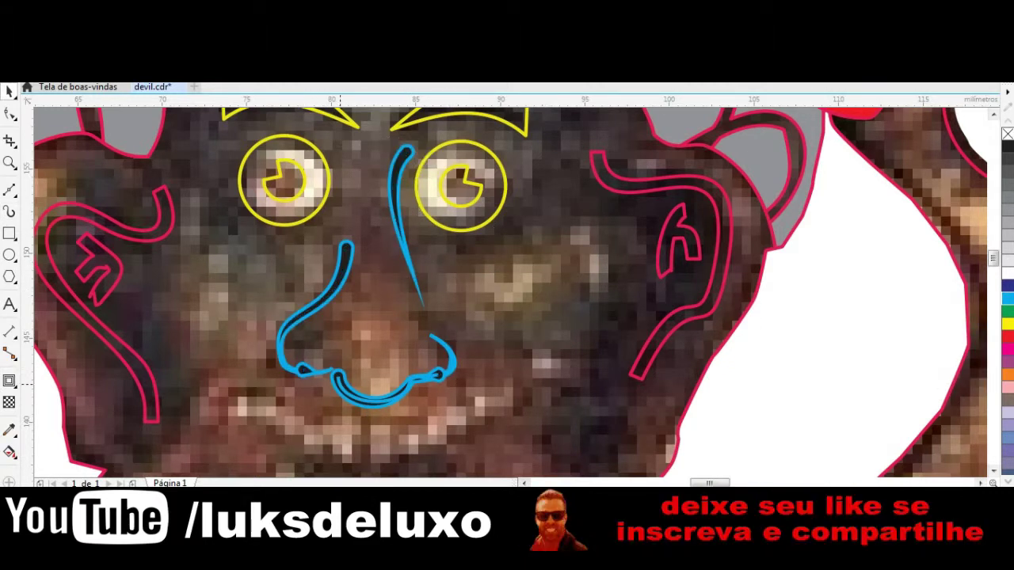
left_click_drag(261, 127, 471, 419)
left_click(1008, 285)
key("Escape")
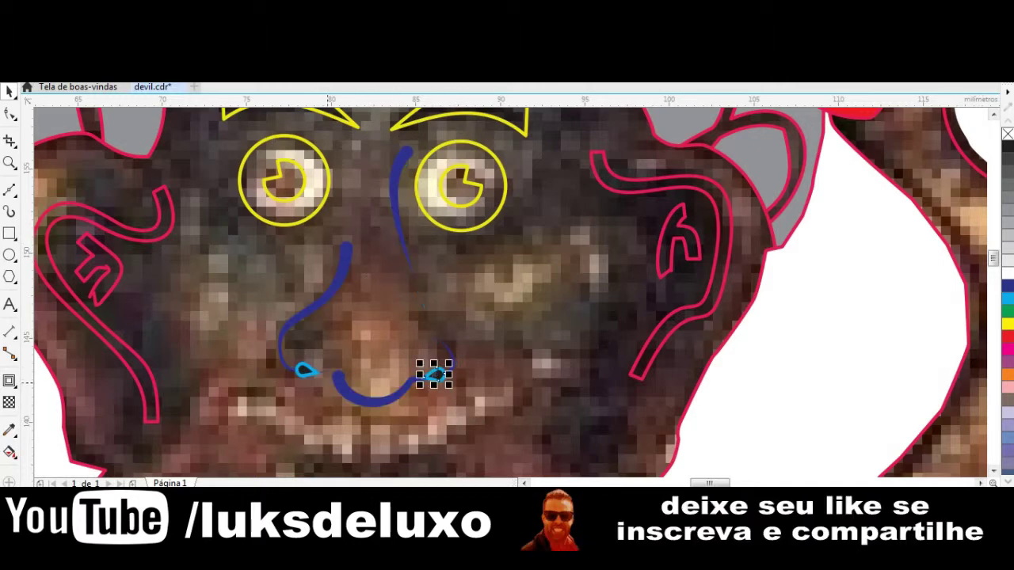
scroll(507, 293, "down", 3)
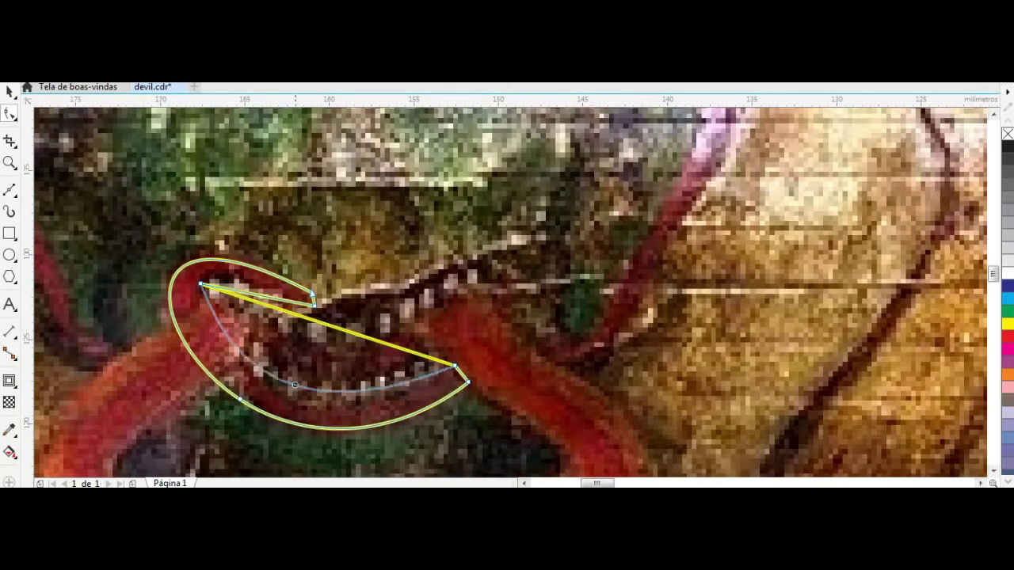
Step: Bend the mouth's upper and lower edges into curves with the Shape tool
left_click_drag(294, 385, 297, 396)
left_click_drag(225, 289, 225, 272)
scroll(396, 317, "down", 2)
scroll(396, 317, "up", 2)
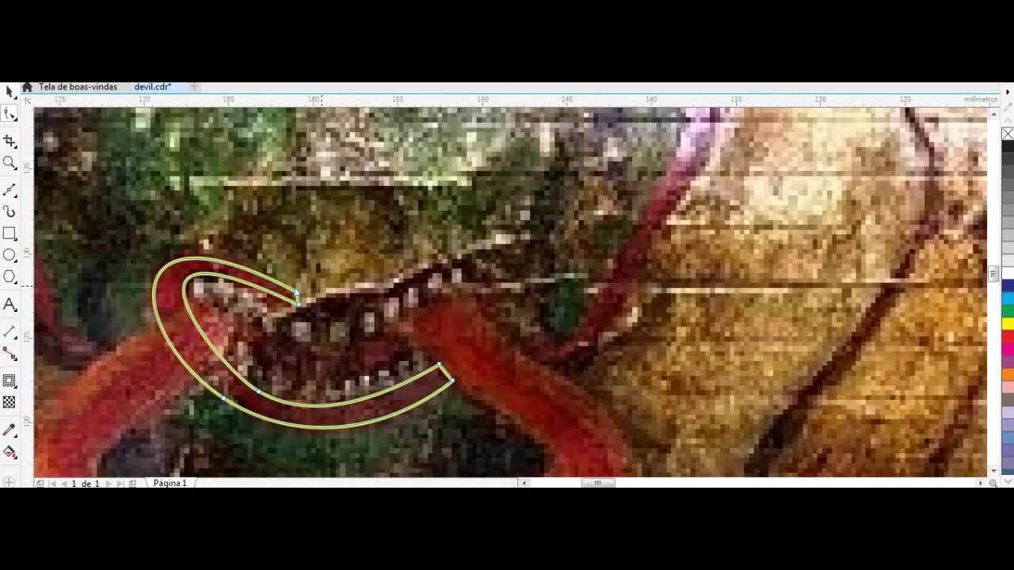
scroll(396, 317, "up", 2)
left_click_drag(350, 294, 389, 350)
scroll(372, 306, "up", 2)
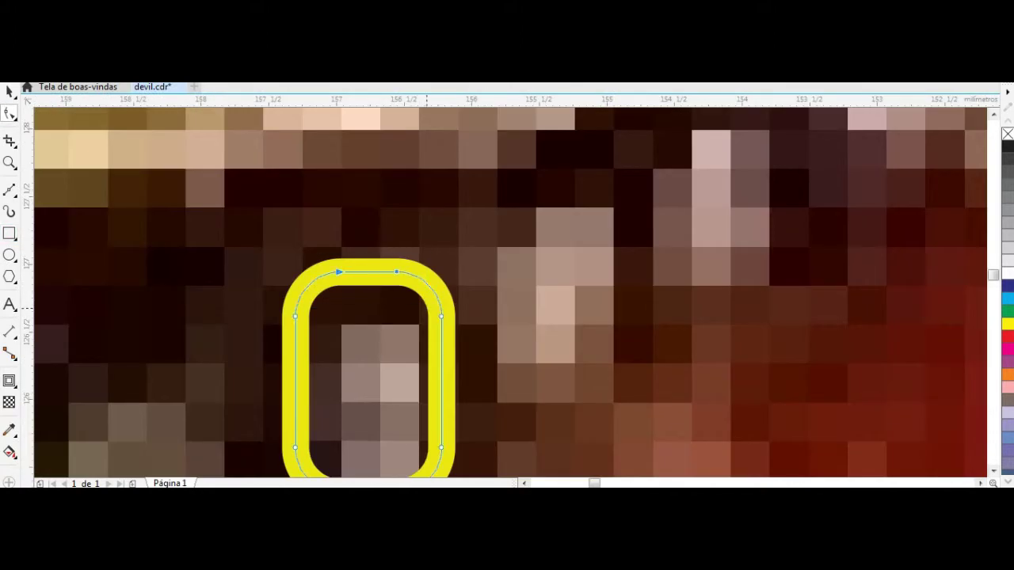
scroll(321, 261, "down", 2)
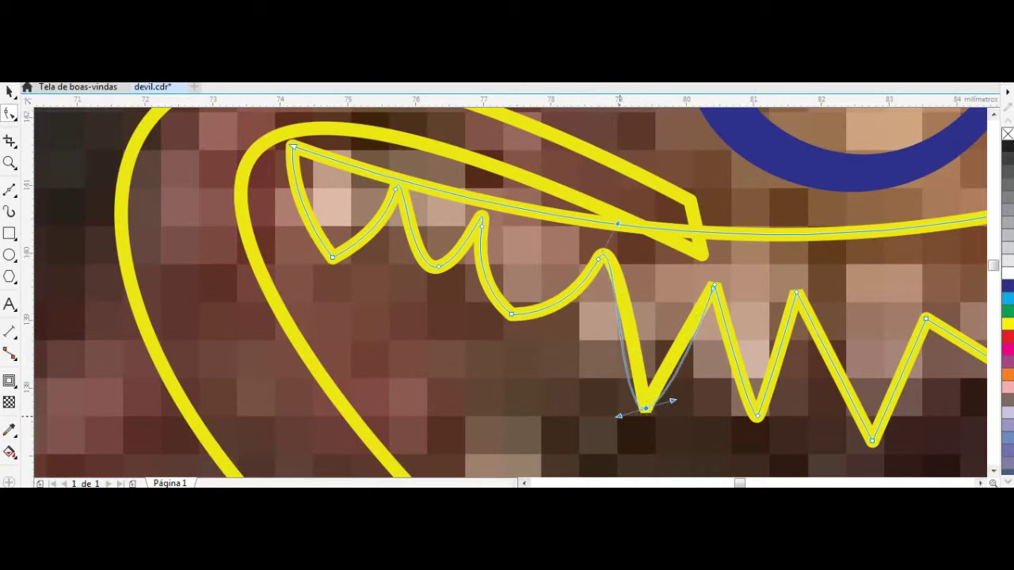
Step: Curve the zigzag upper teeth segments and reshape the mouth's right end
mouse_move(618, 415)
left_mouse_down()
mouse_move(725, 362)
mouse_move(826, 373)
left_mouse_up()
left_click_drag(803, 295, 792, 281)
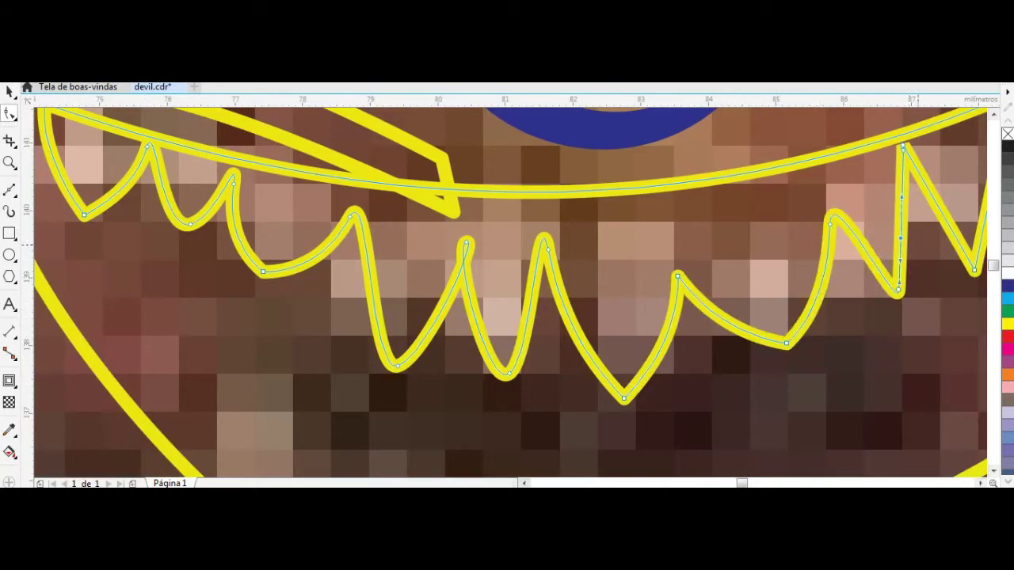
scroll(803, 295, "down", 4)
scroll(584, 290, "up", 4)
left_click_drag(583, 290, 650, 261)
left_click_drag(690, 198, 706, 215)
left_click_drag(788, 148, 905, 181)
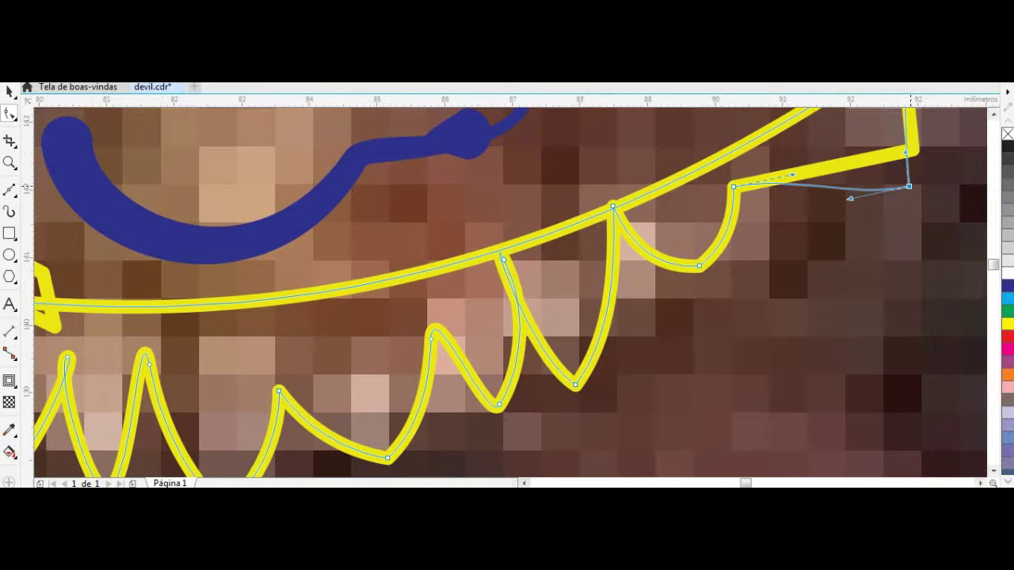
scroll(905, 181, "down", 4)
scroll(500, 251, "up", 4)
Step: Draw a closed zigzag polyline for the lower teeth and round its left tooth
left_click(662, 324)
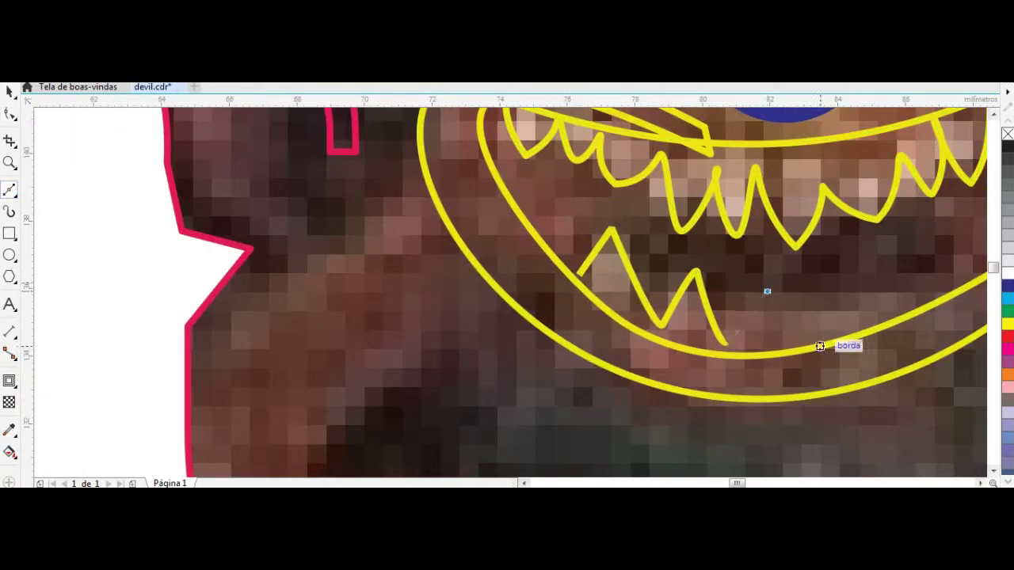
left_click(726, 343)
left_click(828, 282)
left_click(927, 282)
left_click(777, 381)
left_click(579, 275)
left_click_drag(636, 278, 650, 265)
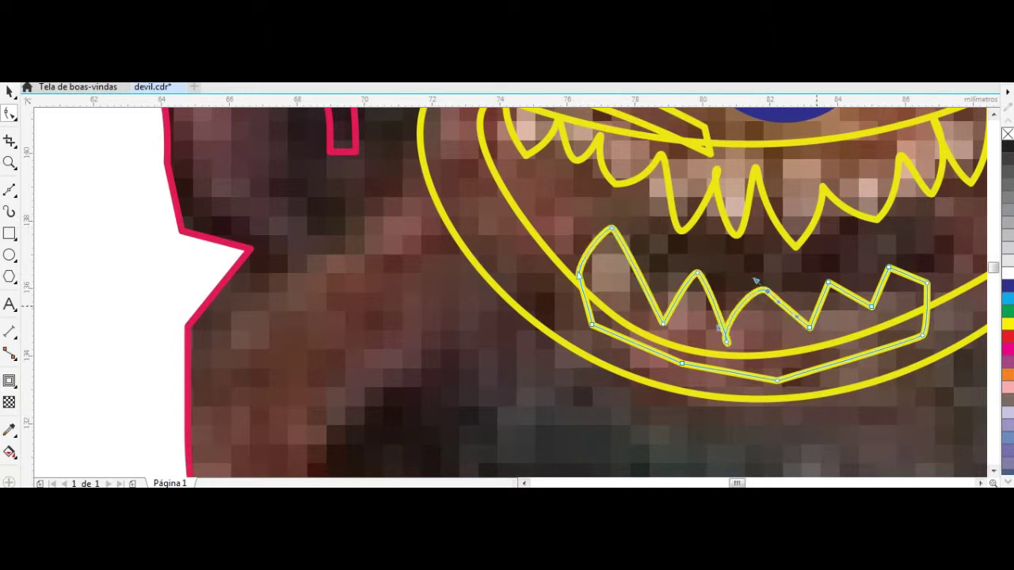
scroll(380, 254, "down", 2)
Step: Draw a rough tongue polyline and shape it into a loop curving along the chin
scroll(379, 291, "down", 2)
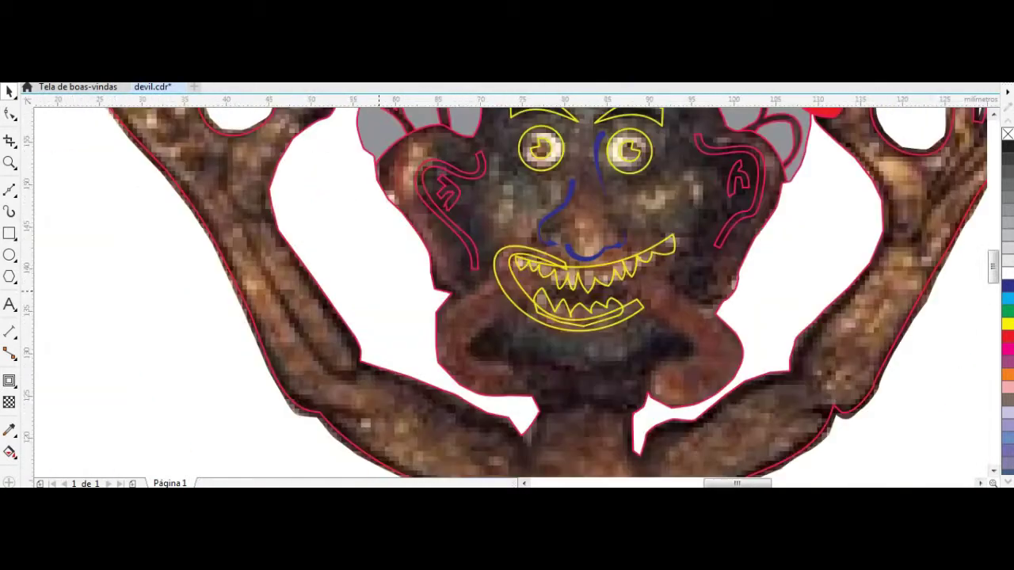
left_click(515, 395)
left_click(511, 271)
key("F10")
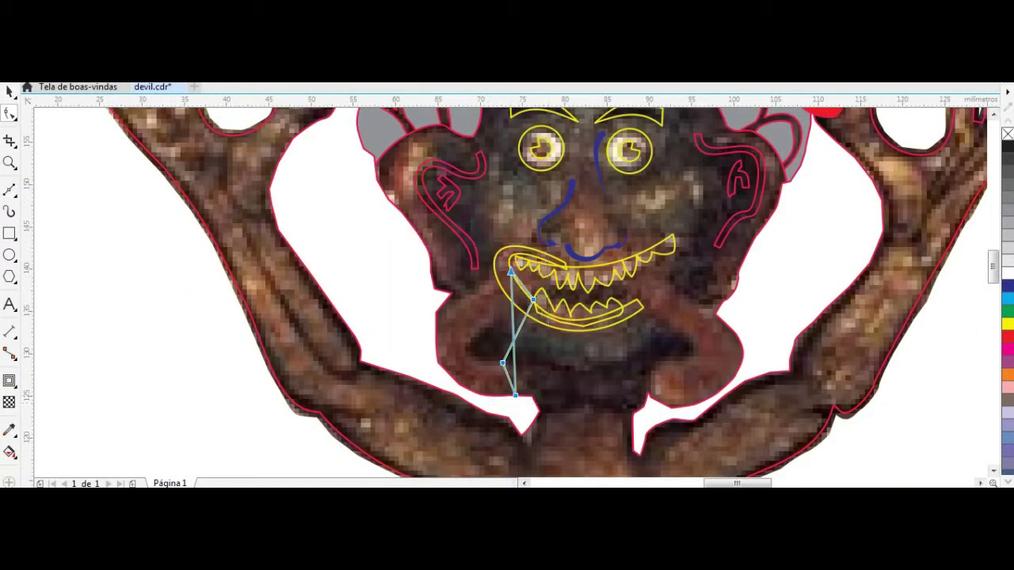
scroll(520, 342, "up", 3)
left_click_drag(520, 342, 546, 317)
scroll(475, 317, "down", 3)
scroll(188, 204, "up", 2)
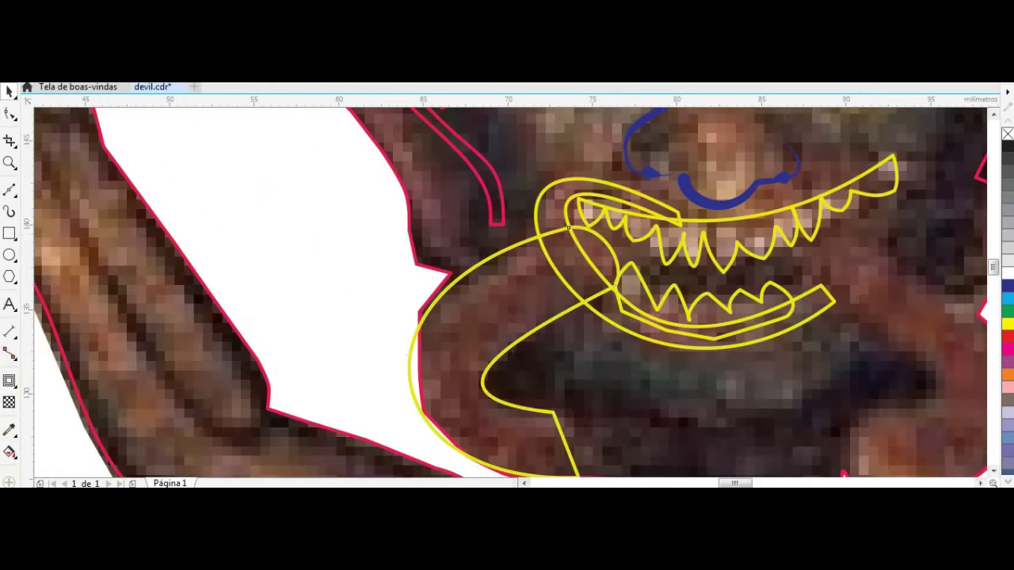
key("F10")
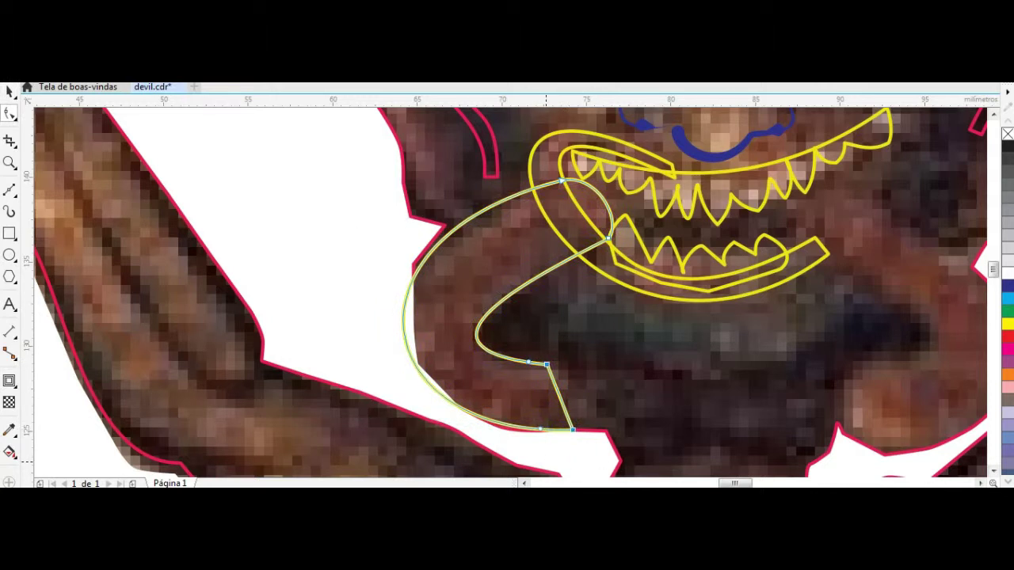
left_click_drag(491, 296, 326, 232)
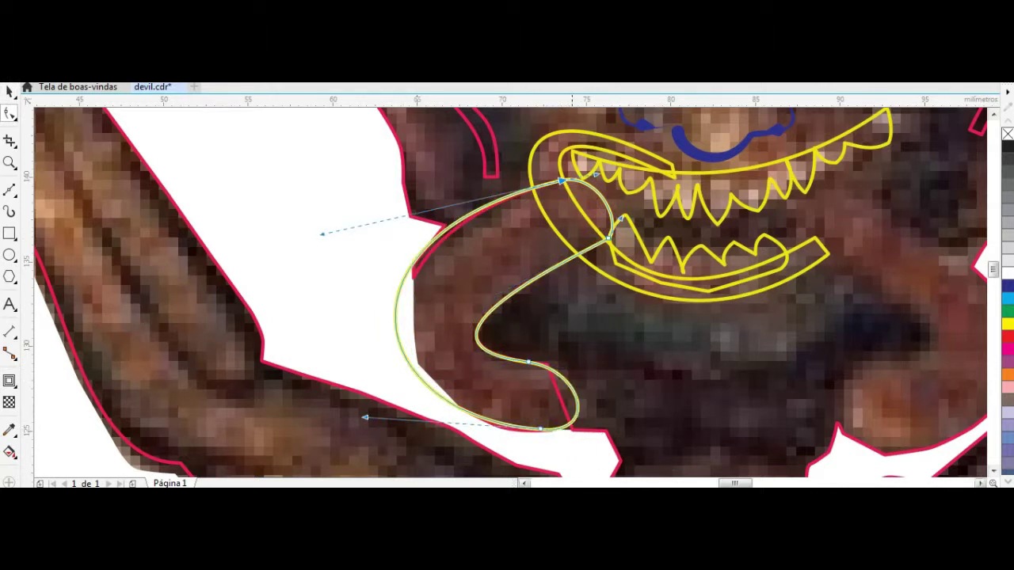
scroll(327, 231, "up", 3)
Step: Make a mirrored copy of the tongue loop and fit it to the right white edge
key("space")
scroll(327, 231, "down", 5)
left_click_drag(283, 261, 486, 261)
scroll(544, 261, "up", 2)
left_click_drag(559, 271, 554, 253)
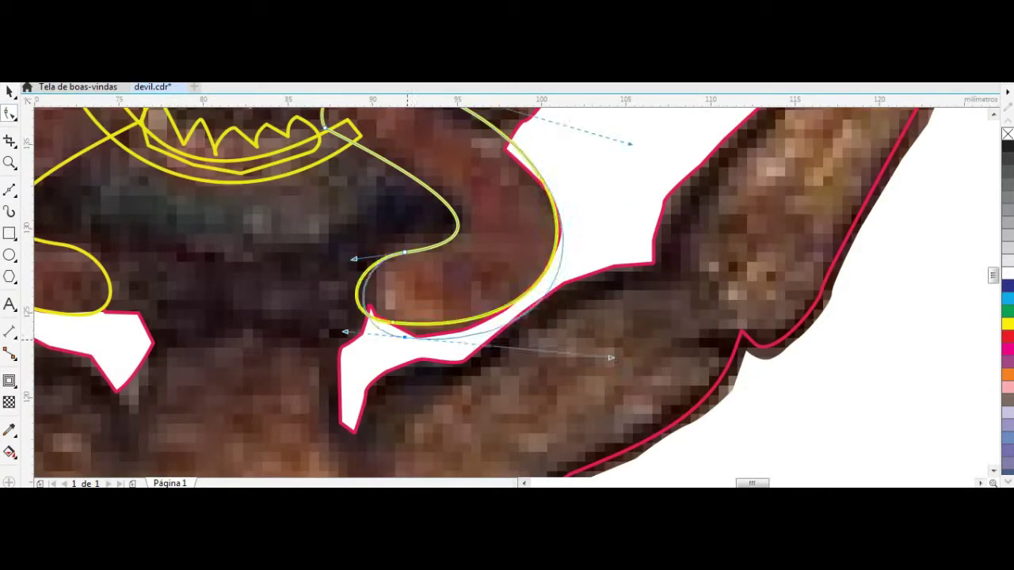
scroll(523, 168, "down", 2)
scroll(523, 167, "up", 3)
scroll(523, 169, "down", 2)
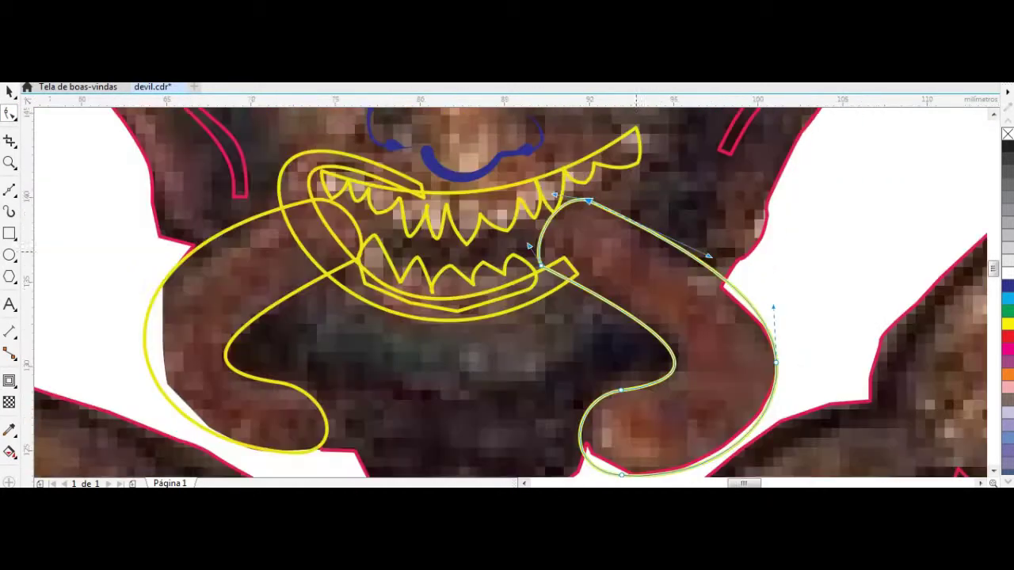
Step: Outline both tongue loops in light grey from the palette
right_click(1008, 235)
scroll(792, 261, "down", 5)
scroll(792, 262, "up", 5)
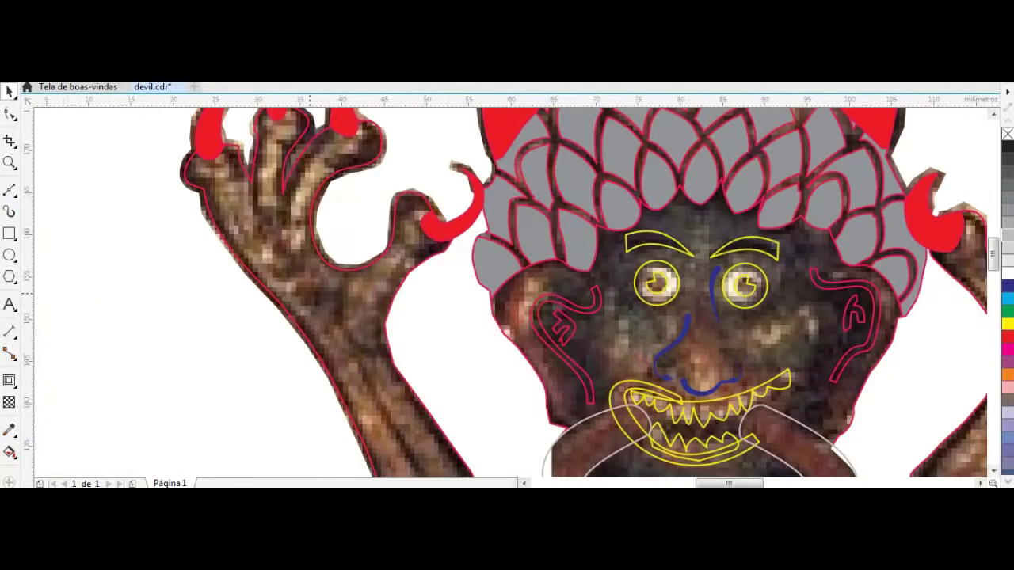
key("i")
Step: Paint black crease strokes on the left arm, below the mouth and on the right arm
left_click_drag(357, 254, 412, 356)
scroll(412, 356, "down", 2)
left_click_drag(349, 279, 475, 392)
scroll(475, 392, "down", 2)
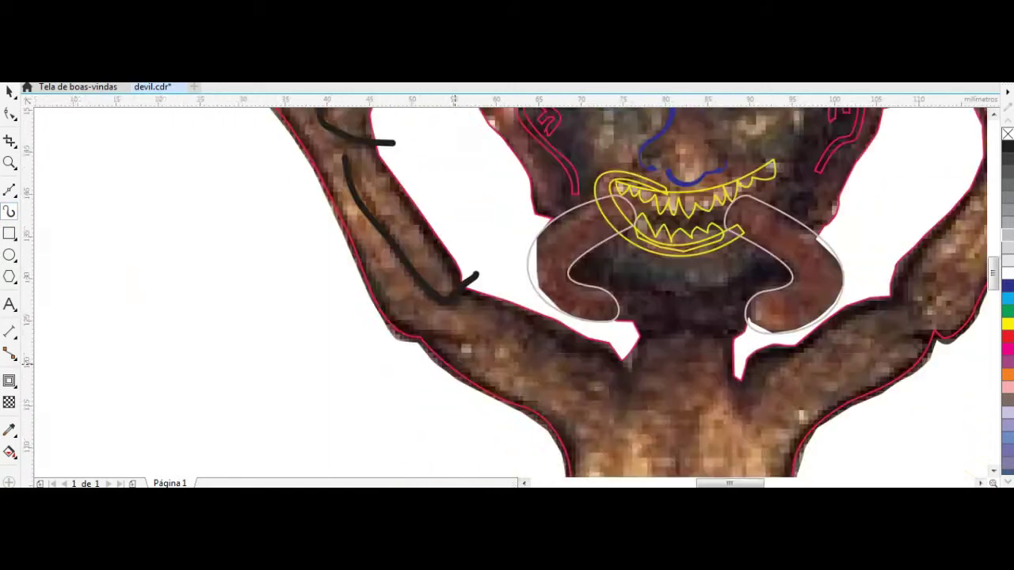
scroll(684, 274, "up", 1)
left_click_drag(576, 301, 572, 385)
scroll(824, 401, "down", 2)
left_click_drag(759, 273, 780, 361)
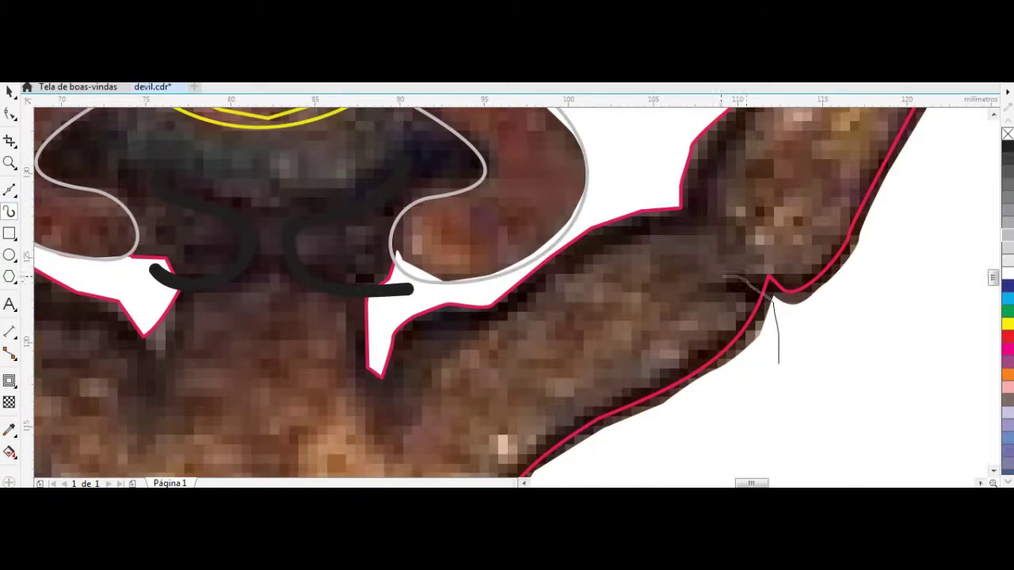
scroll(780, 361, "down", 2)
scroll(778, 127, "up", 2)
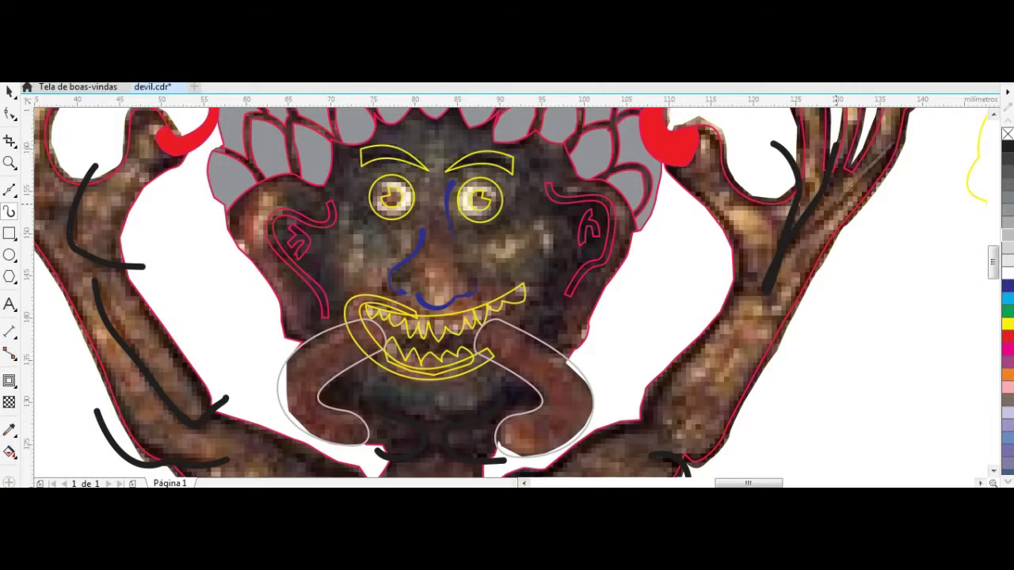
scroll(771, 269, "down", 2)
Step: Add two black chest strokes and a curved stroke along the loincloth's top edge
left_click_drag(328, 344, 451, 364)
left_click_drag(507, 373, 602, 333)
scroll(376, 341, "up", 2)
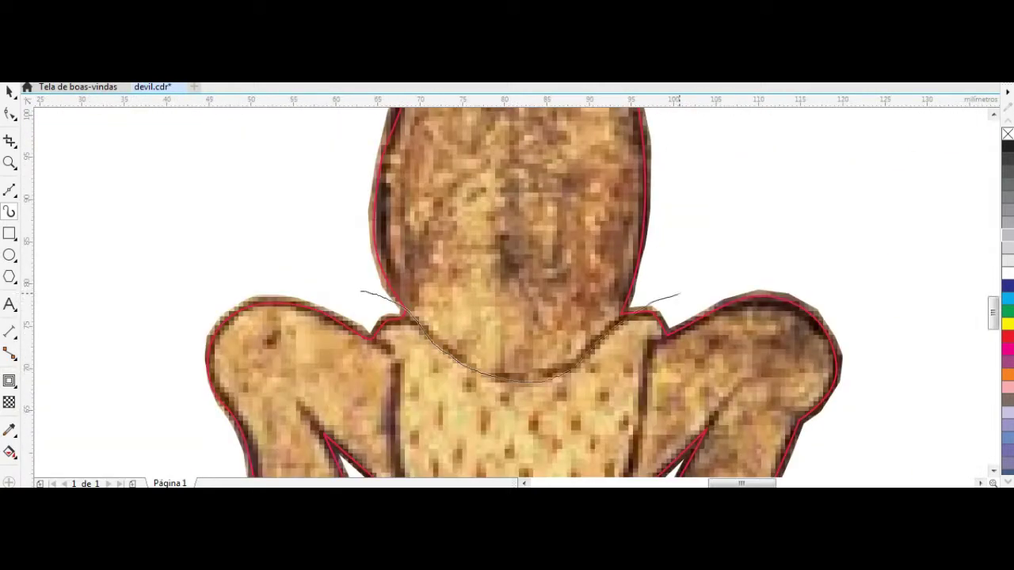
left_click_drag(679, 294, 682, 293)
scroll(682, 293, "down", 1)
scroll(611, 233, "up", 1)
Step: Add black crease marks on the left leg, the body and the left foot
left_click_drag(519, 257, 545, 249)
scroll(507, 317, "down", 1)
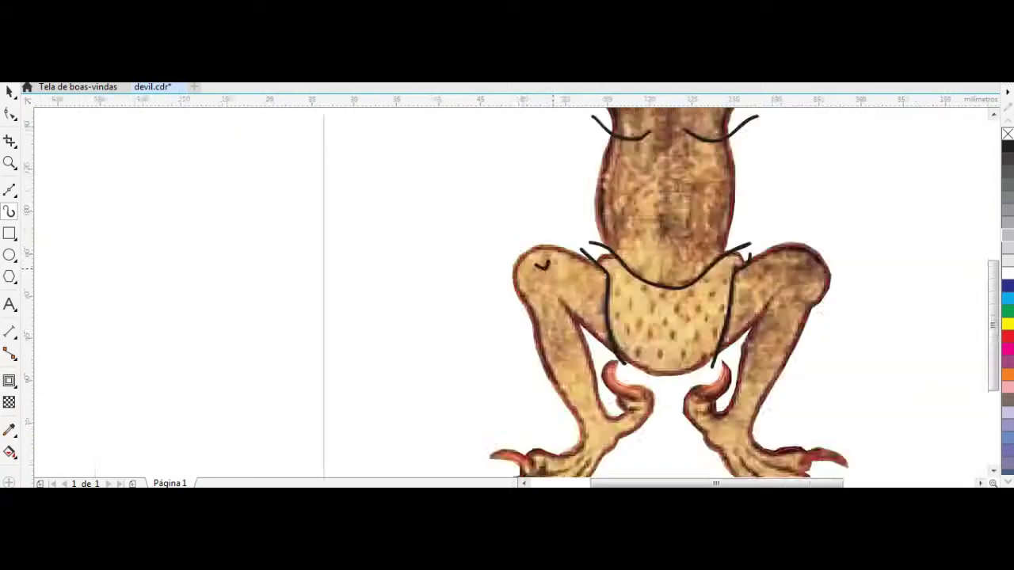
scroll(471, 427, "up", 1)
left_click_drag(659, 318, 588, 363)
scroll(475, 317, "down", 2)
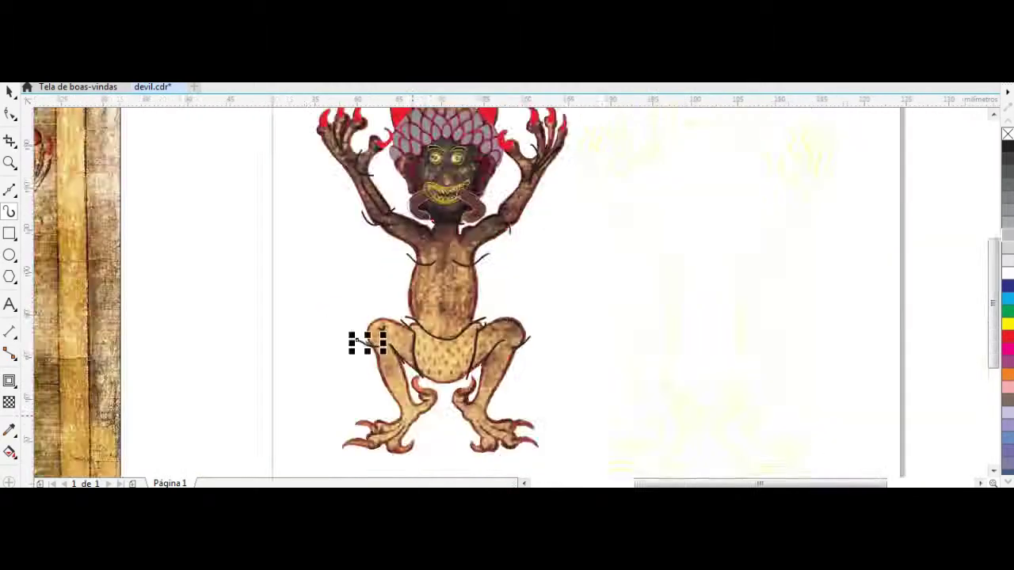
scroll(362, 340, "up", 2)
scroll(358, 420, "up", 2)
left_click_drag(358, 420, 545, 236)
Step: Add the right finger line to the current selection
scroll(543, 229, "down", 2)
scroll(570, 317, "up", 2)
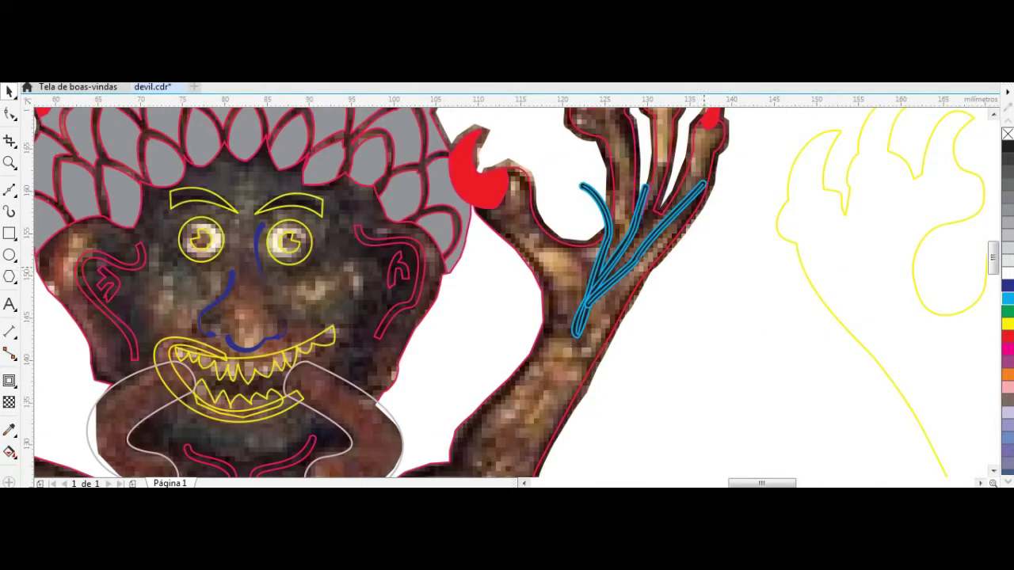
left_click(582, 186)
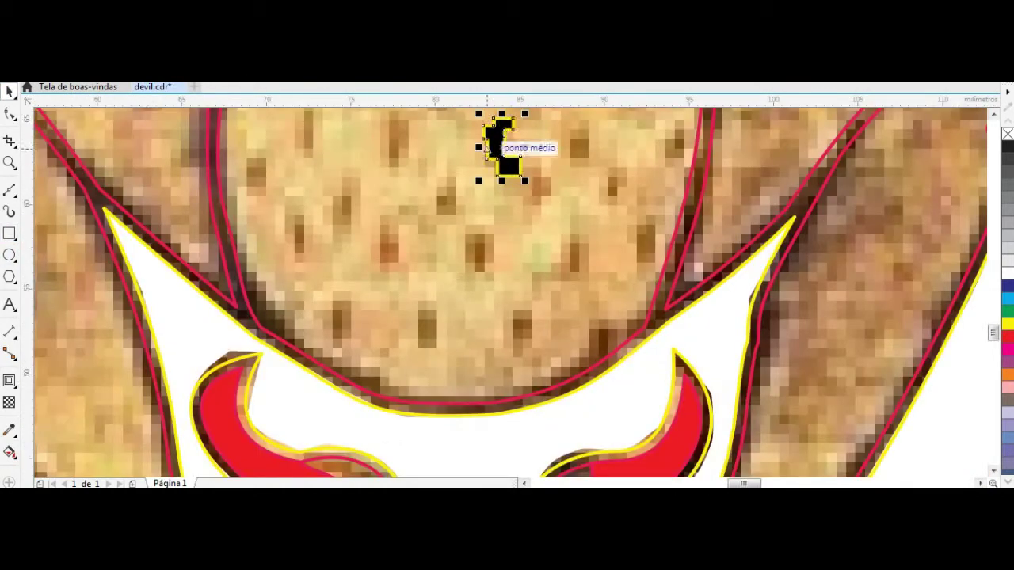
Step: Drop spot mark copies lower and across the loincloth, undoing extra copies
left_click_drag(487, 147, 511, 316)
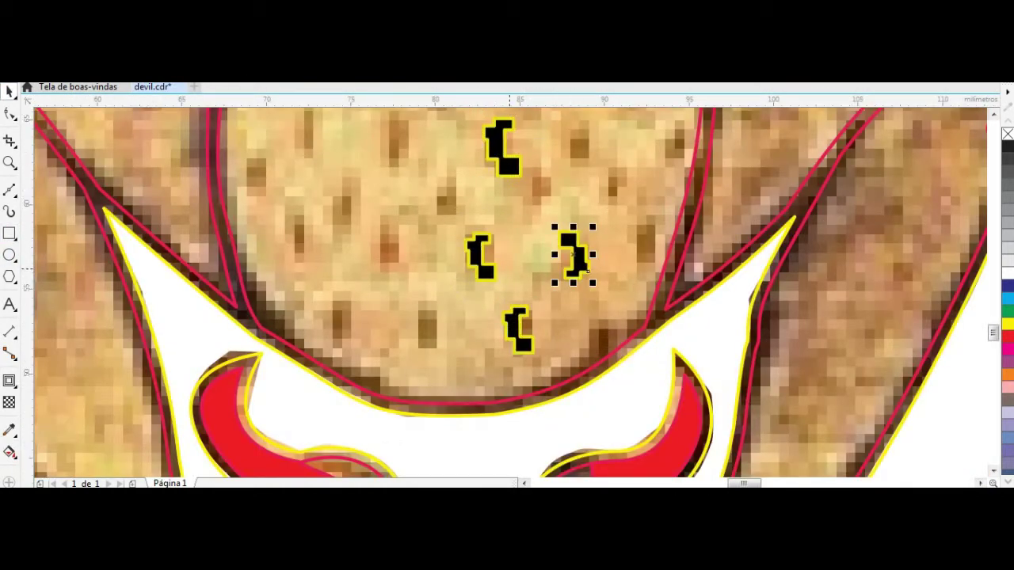
key("ctrl+z")
key("ctrl+z")
key("ctrl+z")
key("ctrl+z")
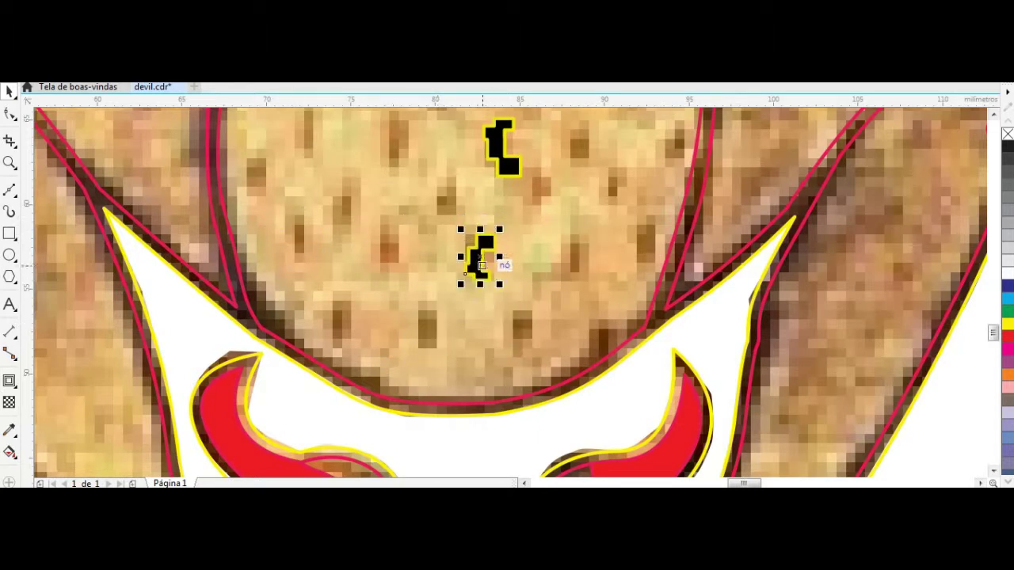
left_click_drag(435, 321, 515, 326)
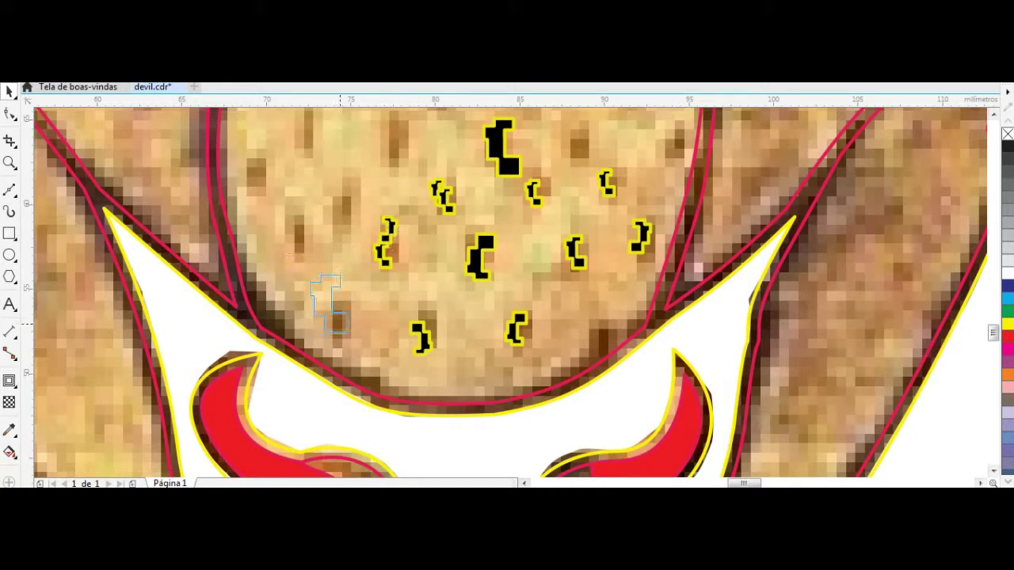
left_click_drag(328, 305, 334, 198)
mouse_move(252, 179)
left_mouse_down()
mouse_move(214, 245)
mouse_move(268, 178)
left_mouse_up()
scroll(294, 252, "down", 2)
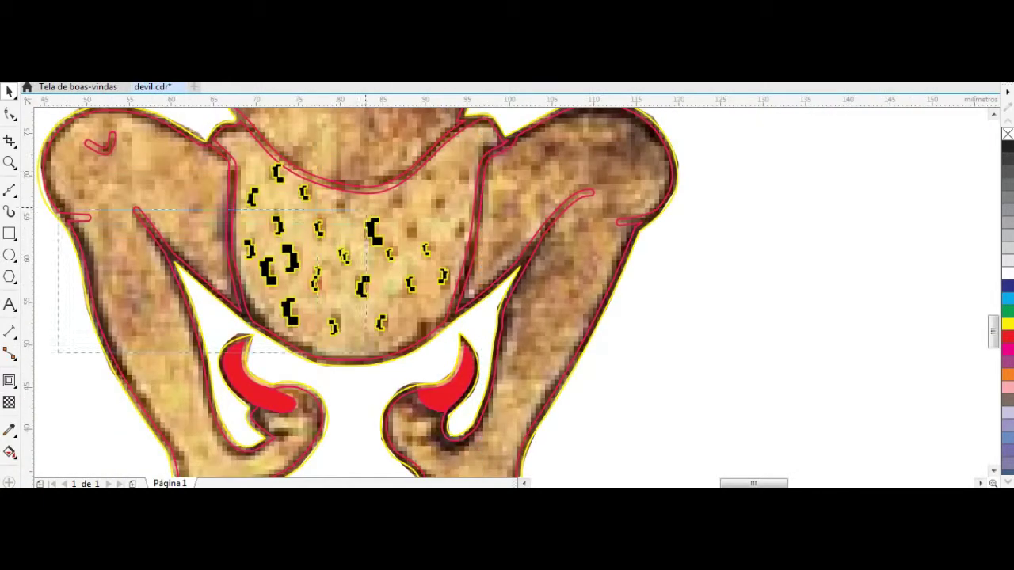
scroll(314, 322, "up", 4)
Step: Place and reposition more rectangle spot copies across the loincloth
mouse_move(406, 333)
left_mouse_down()
mouse_move(596, 349)
mouse_move(198, 317)
mouse_move(321, 170)
mouse_move(507, 208)
mouse_move(697, 202)
left_mouse_up()
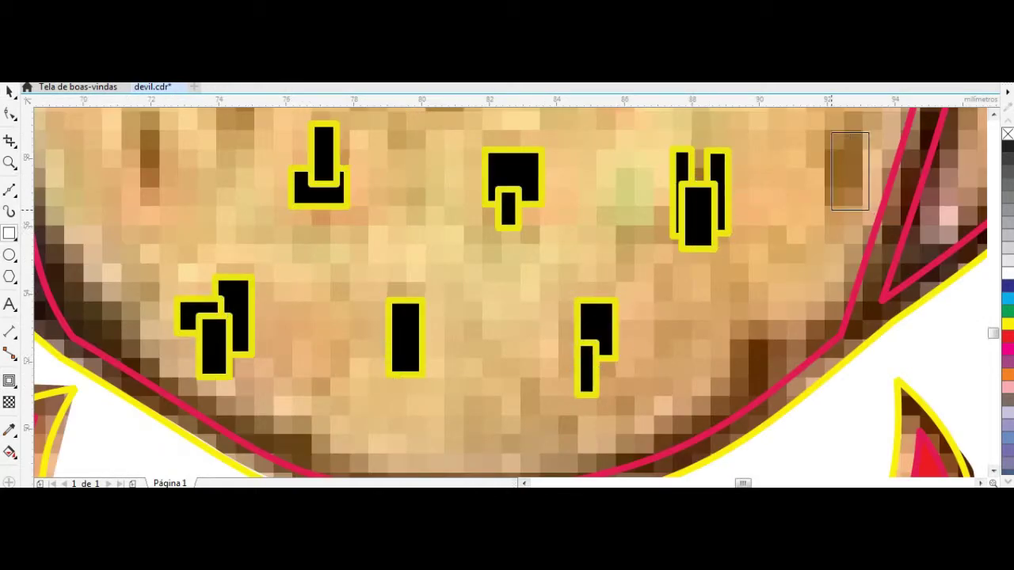
mouse_move(824, 321)
left_mouse_down()
mouse_move(642, 256)
mouse_move(736, 169)
left_mouse_up()
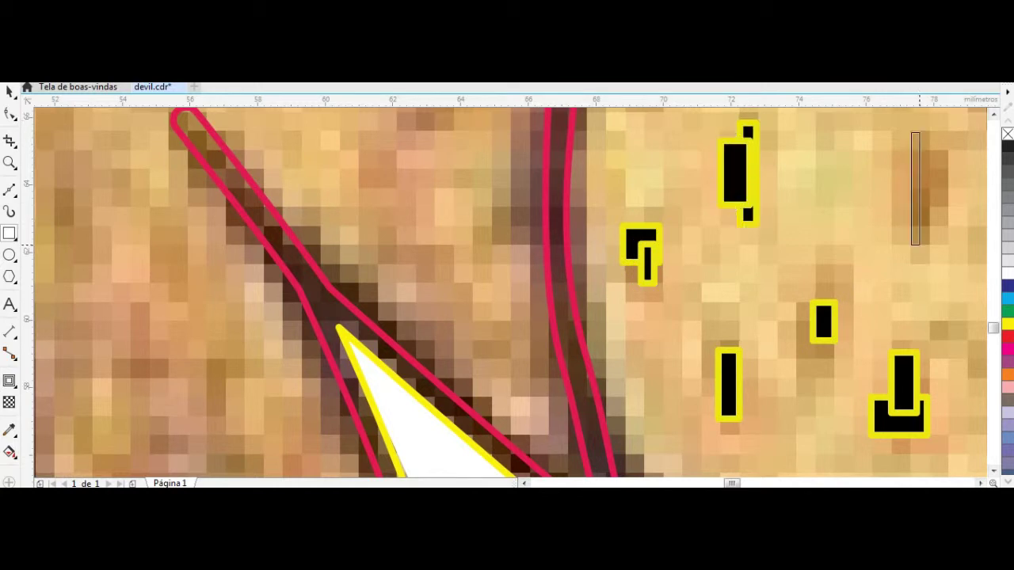
scroll(801, 290, "down", 2)
scroll(600, 282, "up", 2)
mouse_move(600, 282)
left_mouse_down()
mouse_move(723, 163)
mouse_move(834, 242)
left_mouse_up()
scroll(833, 243, "right", 3)
left_click_drag(528, 243, 697, 258)
Step: Scatter the remaining rectangle spot copies over the right side of the loincloth
scroll(821, 185, "down", 2)
left_click_drag(821, 186, 857, 279)
left_click_drag(857, 279, 781, 362)
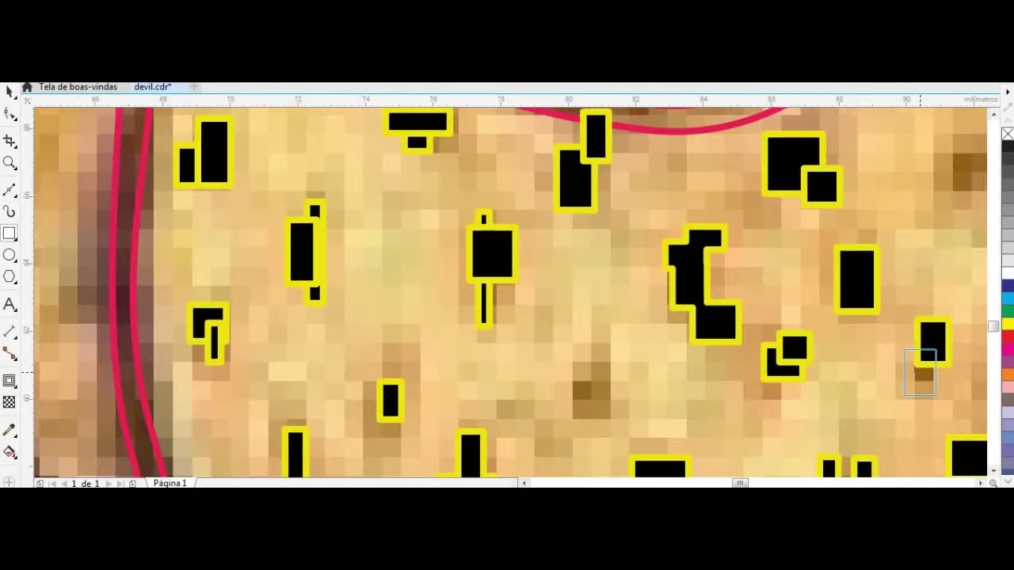
scroll(919, 373, "down", 2)
mouse_move(747, 328)
left_mouse_down()
mouse_move(766, 335)
mouse_move(848, 322)
left_mouse_up()
scroll(766, 335, "down", 2)
scroll(848, 321, "up", 2)
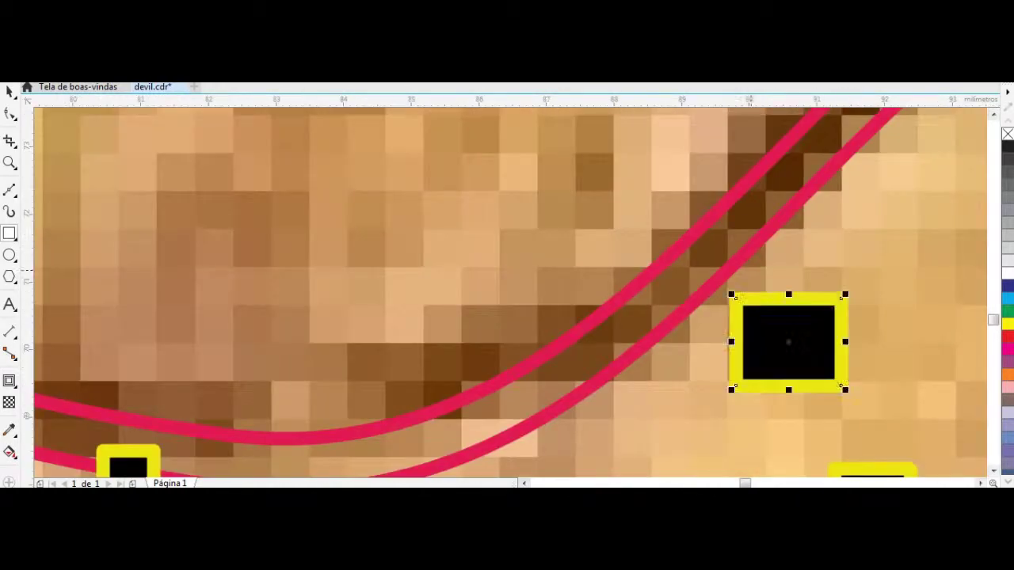
scroll(788, 341, "down", 1)
scroll(789, 341, "down", 2)
scroll(788, 341, "down", 2)
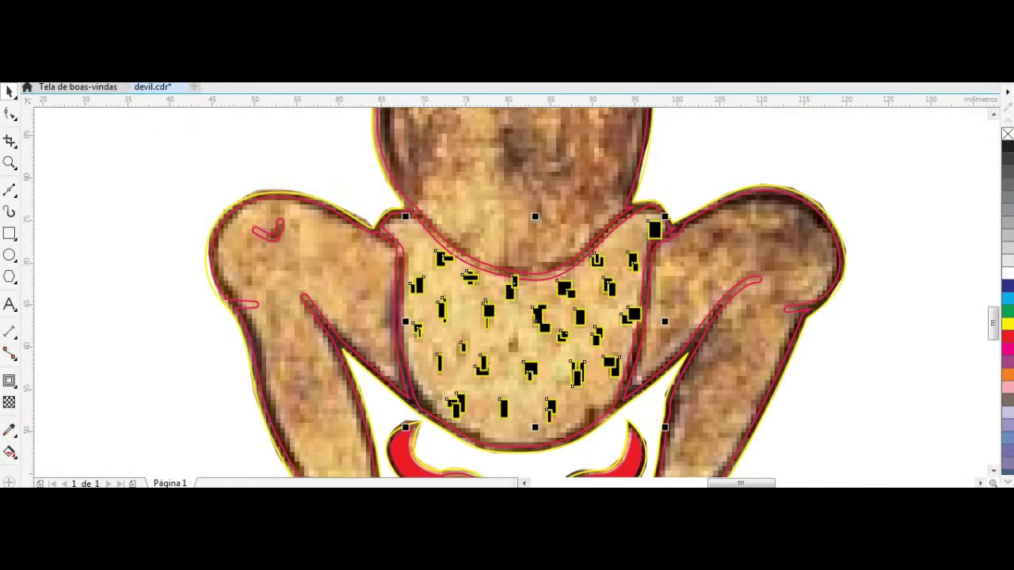
scroll(593, 215, "up", 3)
scroll(314, 185, "down", 1)
scroll(314, 185, "down", 2)
scroll(314, 185, "down", 3)
scroll(871, 281, "up", 3)
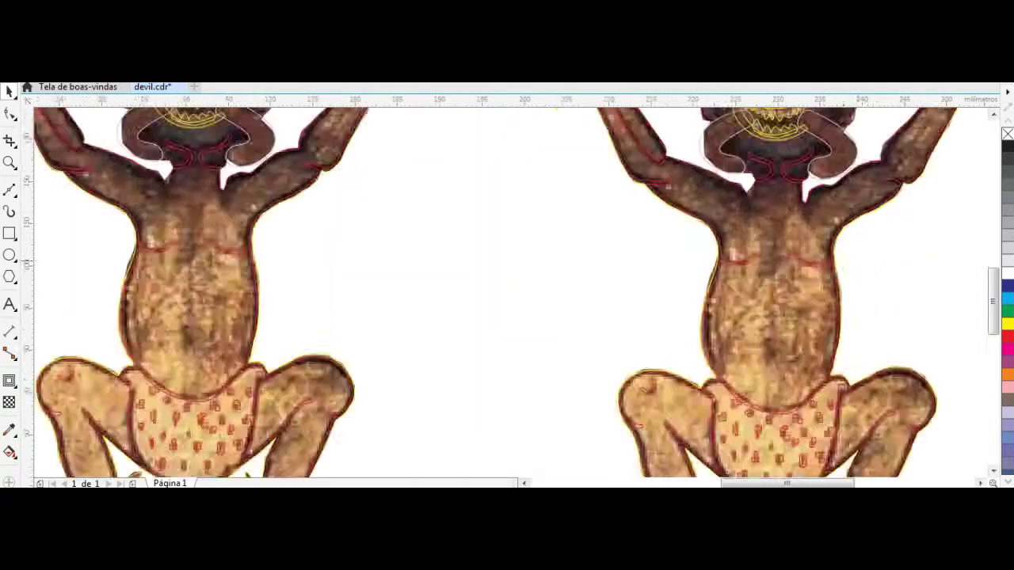
scroll(554, 396, "up", 3)
scroll(529, 274, "down", 5)
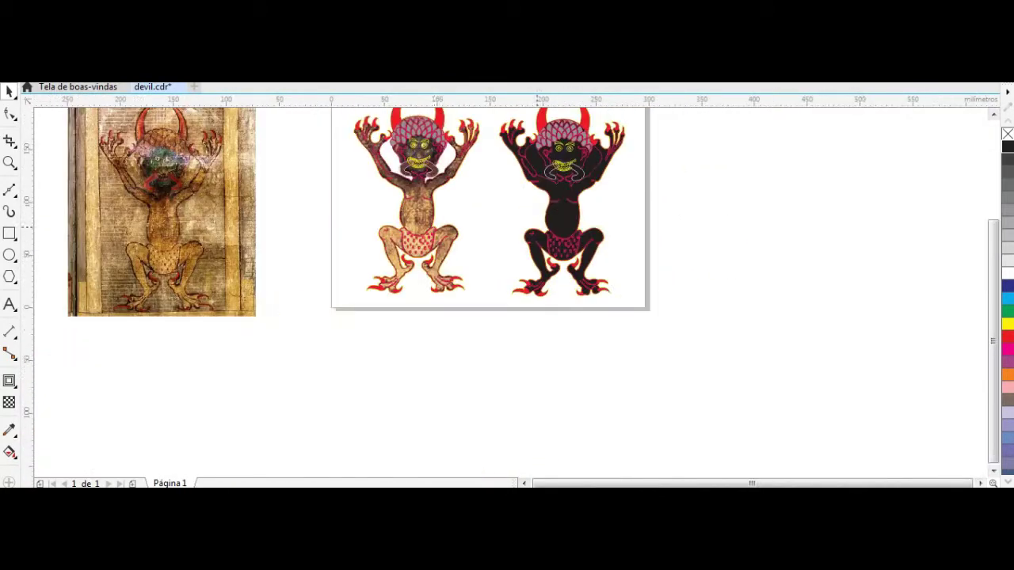
scroll(420, 194, "up", 3)
scroll(420, 194, "up", 2)
scroll(400, 238, "up", 2)
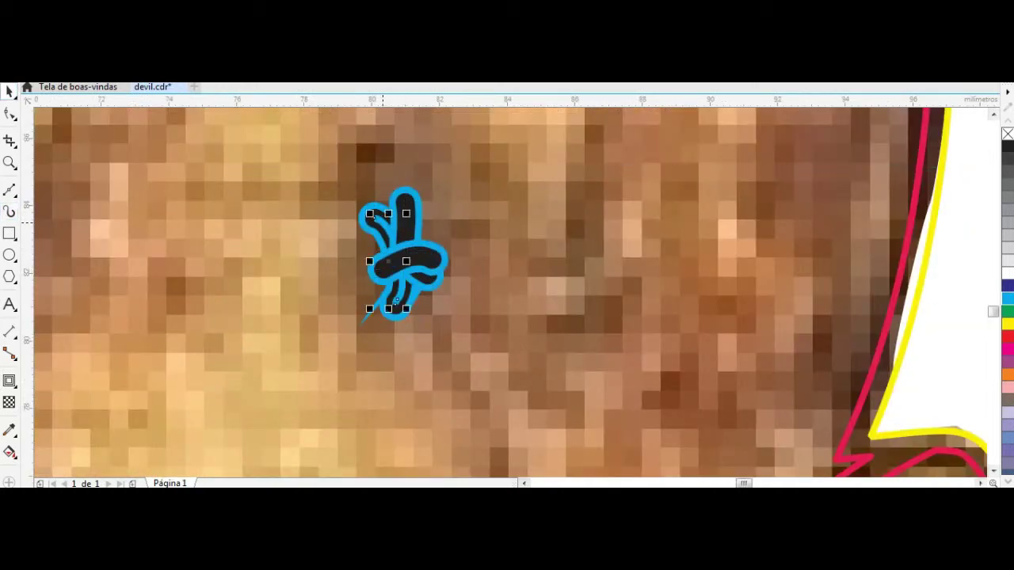
scroll(404, 253, "up", 5)
scroll(404, 254, "down", 6)
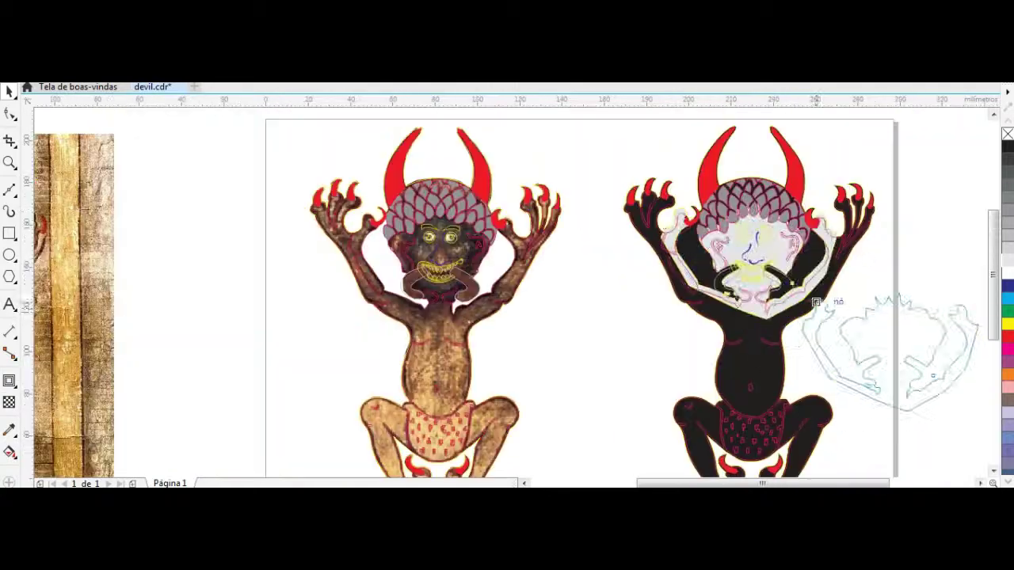
Step: Move the face copy beside the black devil and delete its black shapes, triangle and outer outlines
left_click_drag(816, 302, 816, 302)
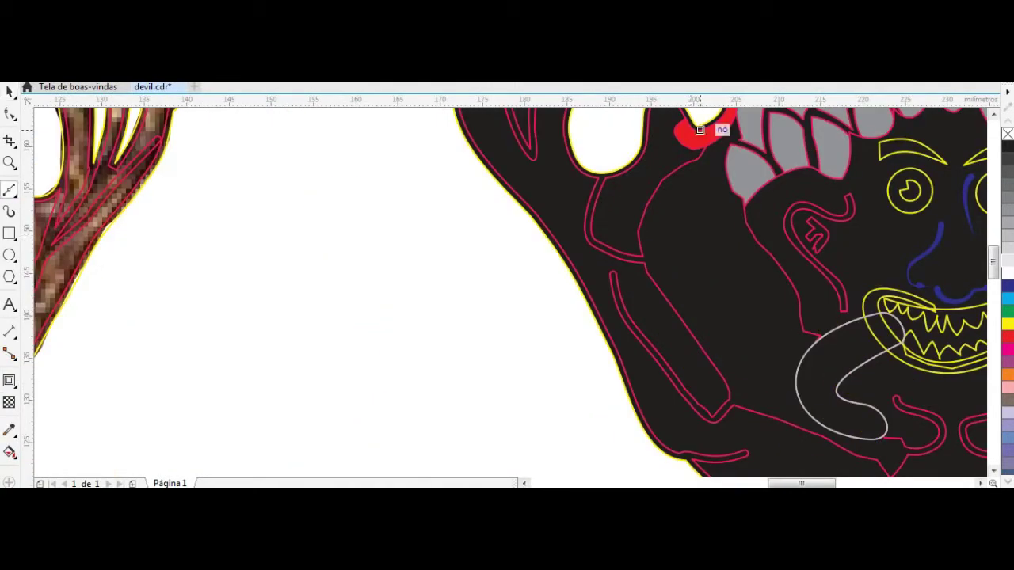
scroll(621, 440, "down", 2)
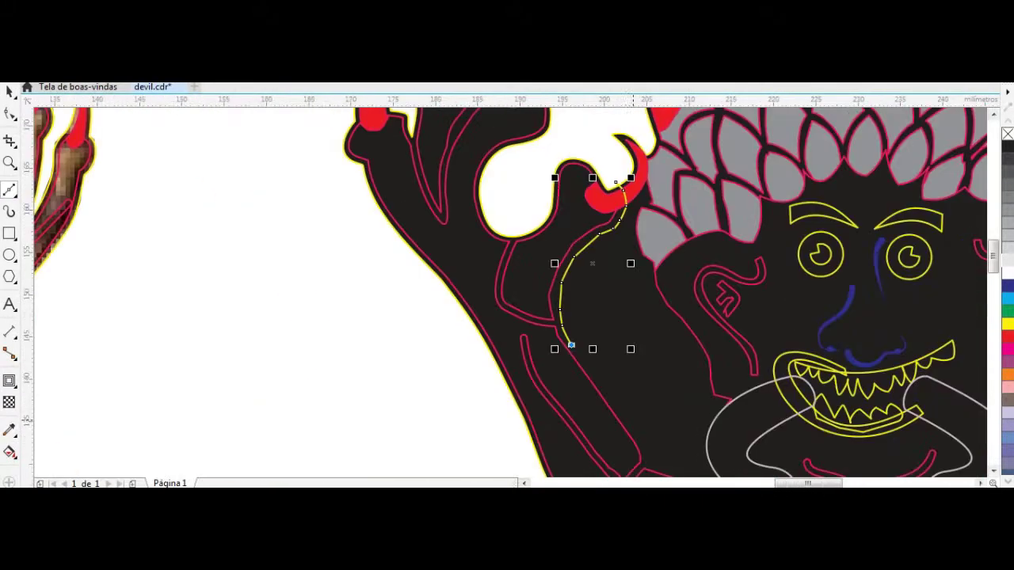
scroll(651, 406, "down", 1)
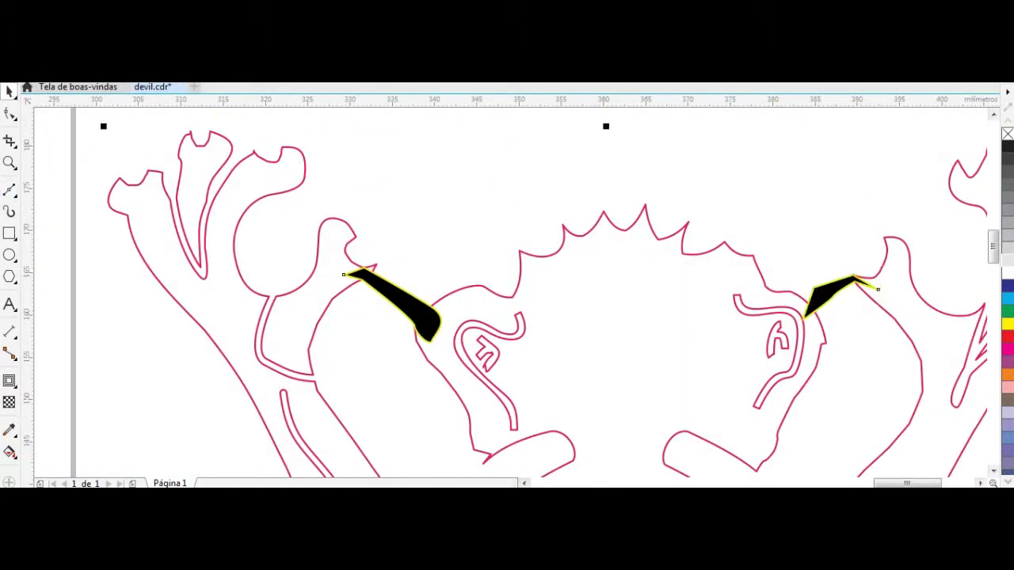
key("Delete")
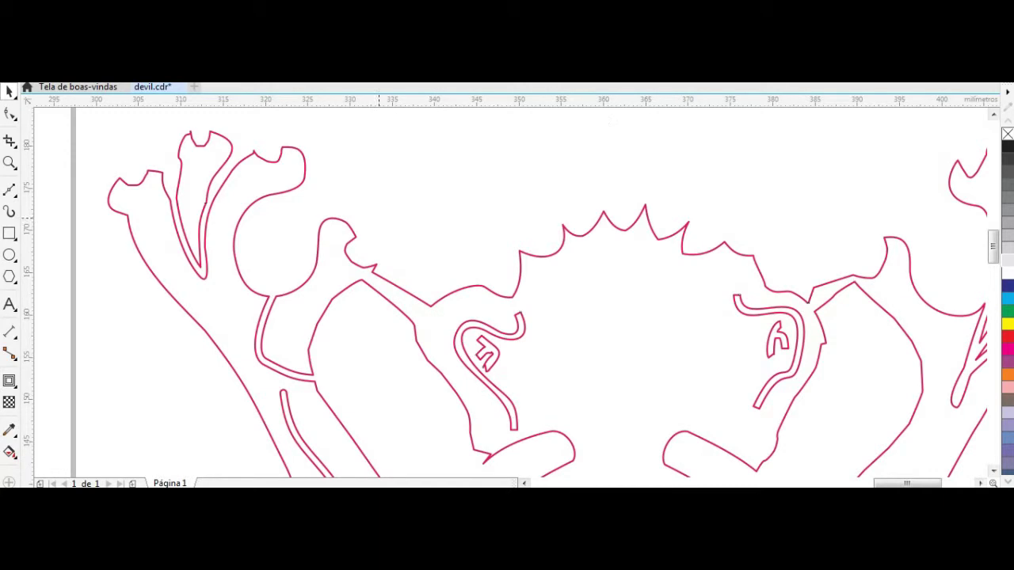
key("F5")
scroll(266, 296, "up", 3)
key("Delete")
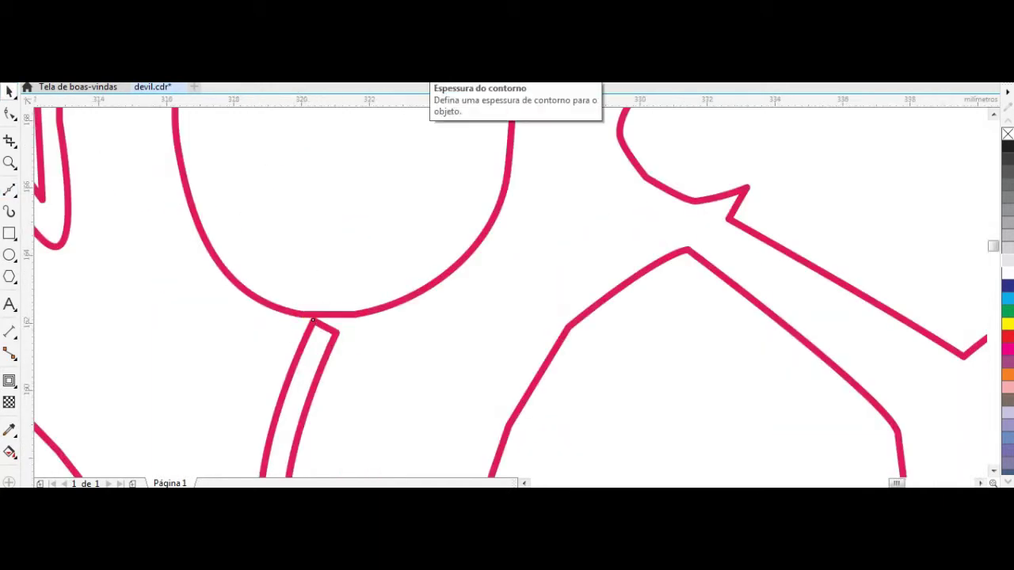
scroll(467, 254, "down", 2)
scroll(467, 255, "down", 2)
scroll(468, 255, "down", 2)
left_click(467, 254)
scroll(467, 254, "up", 2)
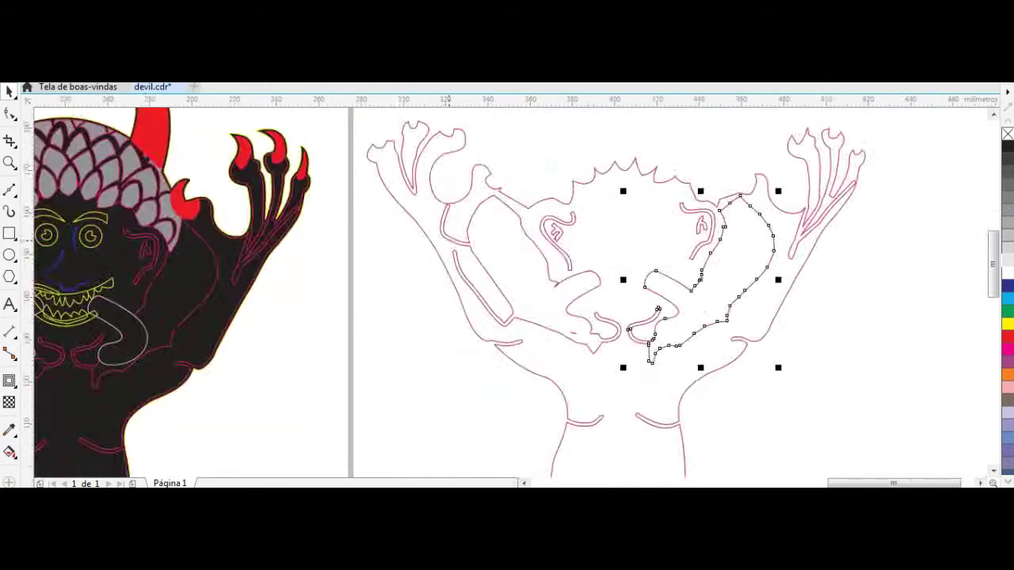
scroll(468, 254, "up", 3)
scroll(468, 254, "down", 2)
scroll(467, 255, "down", 2)
left_click(566, 261)
key("Delete")
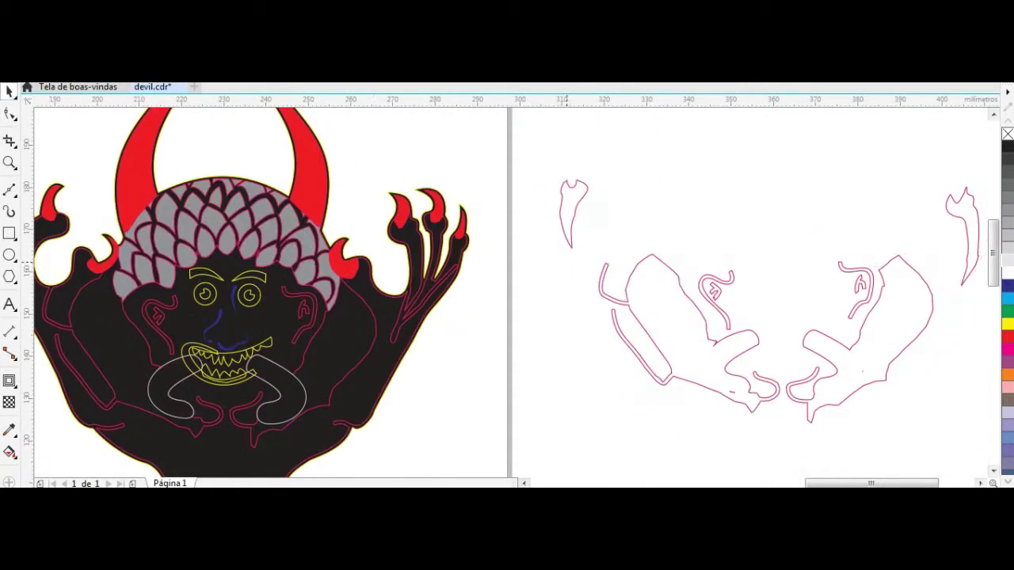
Step: Fill the arm outlines yellow and move them onto the black devil's body
scroll(720, 369, "right", 2)
left_click(720, 369)
left_click(554, 270, "shift")
left_click(1008, 147)
left_click(1007, 323)
left_click_drag(761, 340, 340, 420)
Step: Pull the blue path's top node and left segment onto the red outline
scroll(261, 309, "up", 3)
scroll(262, 309, "down", 3)
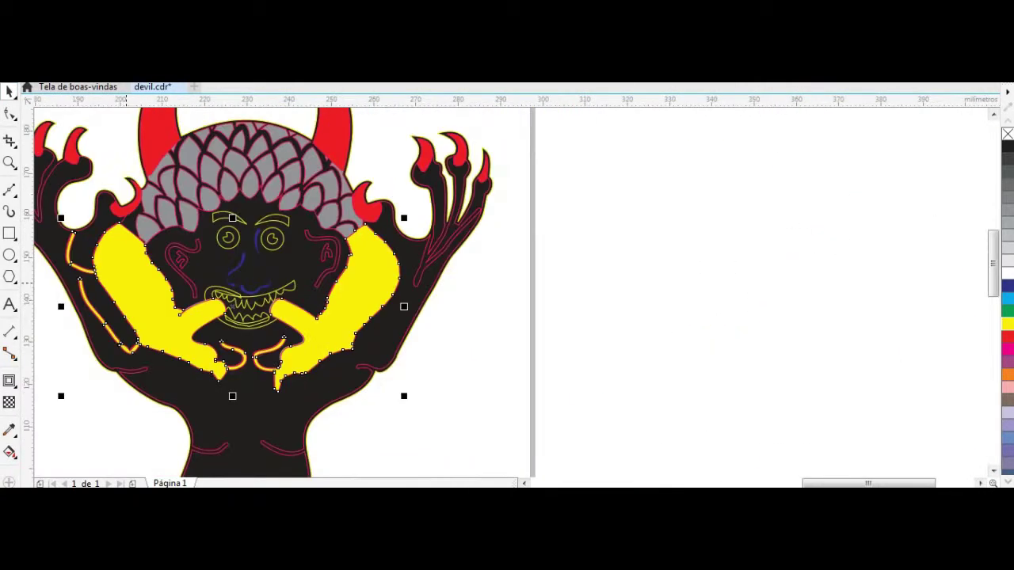
scroll(369, 206, "up", 3)
scroll(368, 206, "up", 2)
scroll(557, 213, "down", 2)
key("F10")
left_click(557, 213)
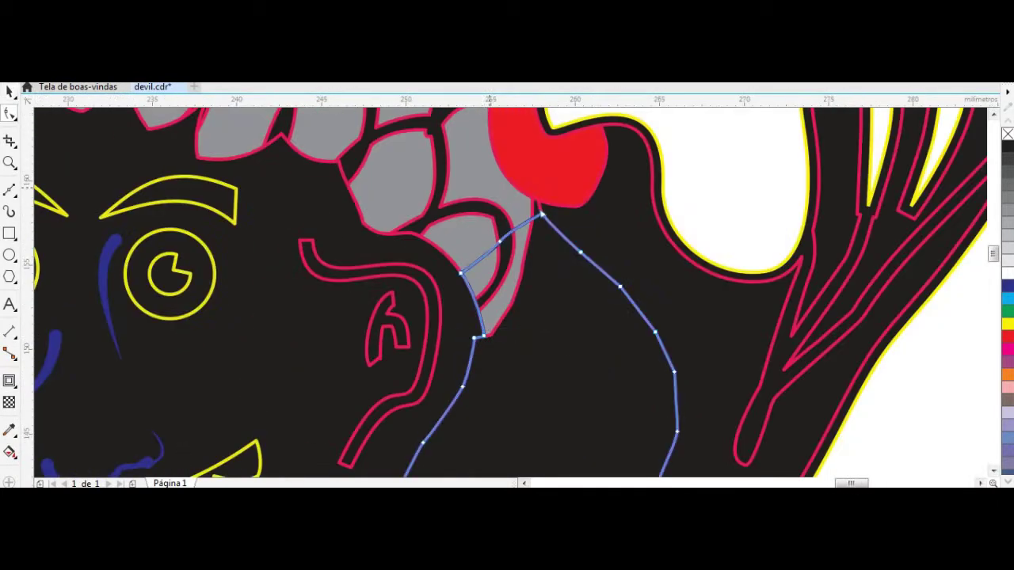
left_click_drag(531, 174, 544, 233)
scroll(543, 233, "up", 2)
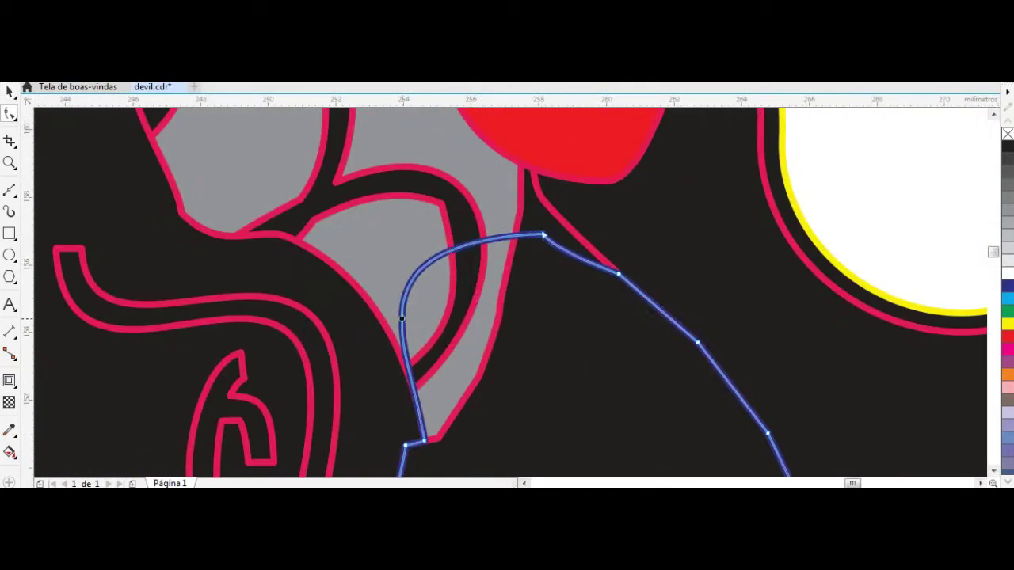
left_click_drag(401, 318, 437, 366)
Step: Move the remaining nodes and reshape the right segment to follow the red outline
scroll(425, 453, "up", 2)
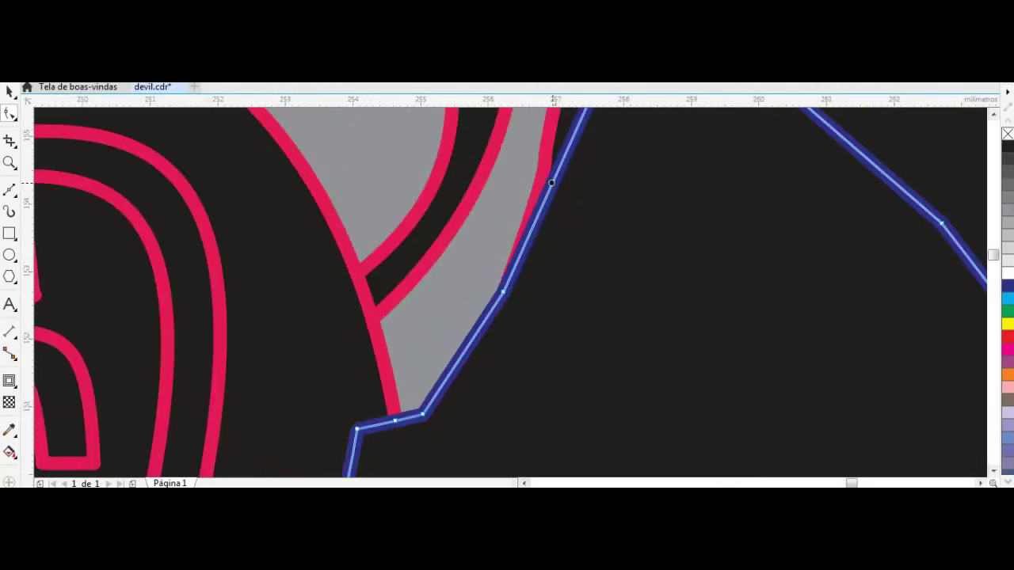
scroll(475, 356, "down", 1)
left_click_drag(615, 143, 663, 121)
left_click_drag(541, 207, 552, 177)
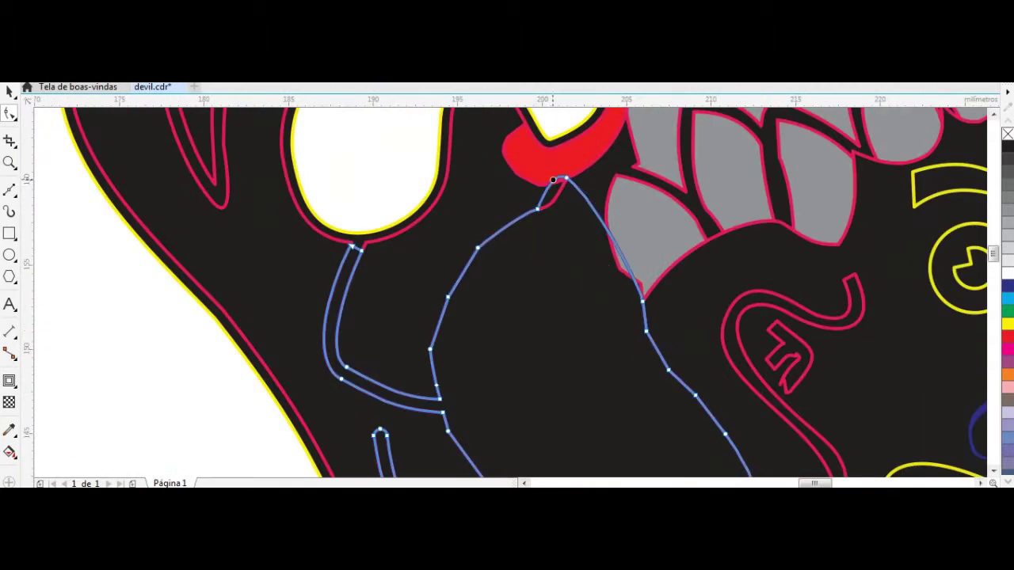
scroll(491, 223, "up", 1)
left_click_drag(681, 237, 697, 269)
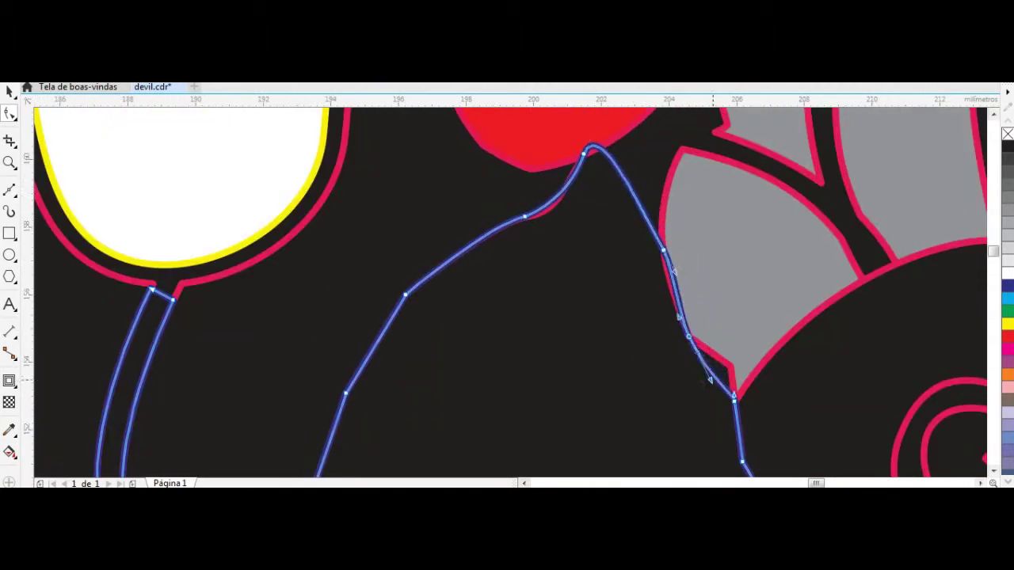
scroll(507, 293, "down", 5)
scroll(571, 316, "up", 3)
scroll(618, 317, "down", 1)
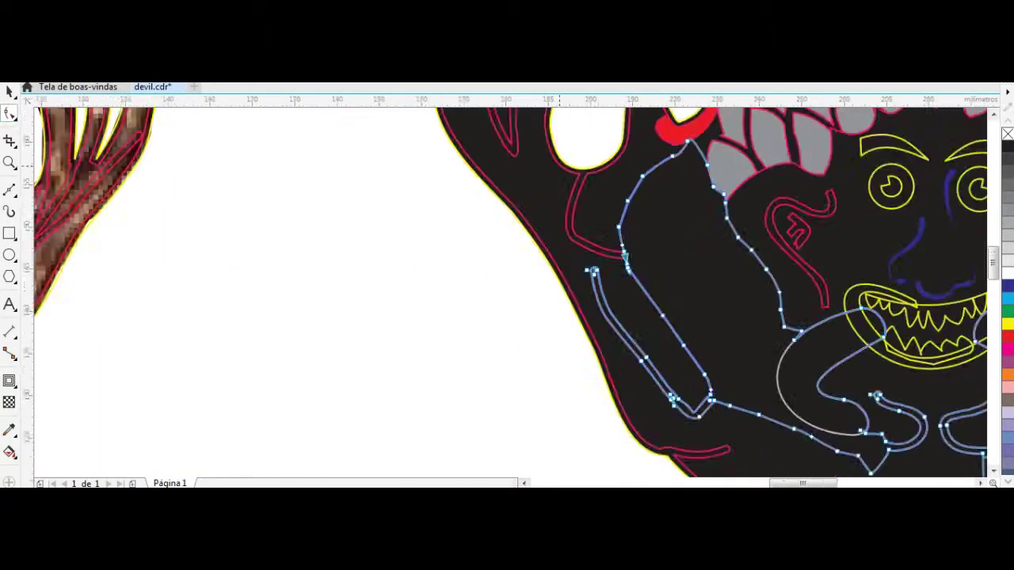
scroll(661, 303, "up", 1)
scroll(662, 303, "up", 1)
scroll(507, 293, "right", 5)
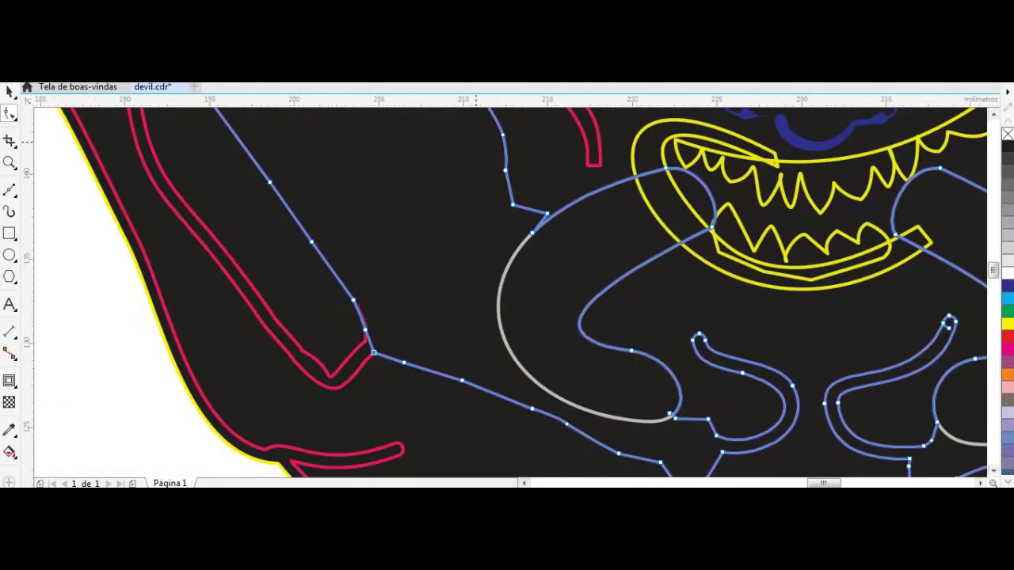
Step: Add an inside contour to the blue paths and return to the Pick tool
left_click(358, 70)
key("space")
scroll(459, 285, "down", 4)
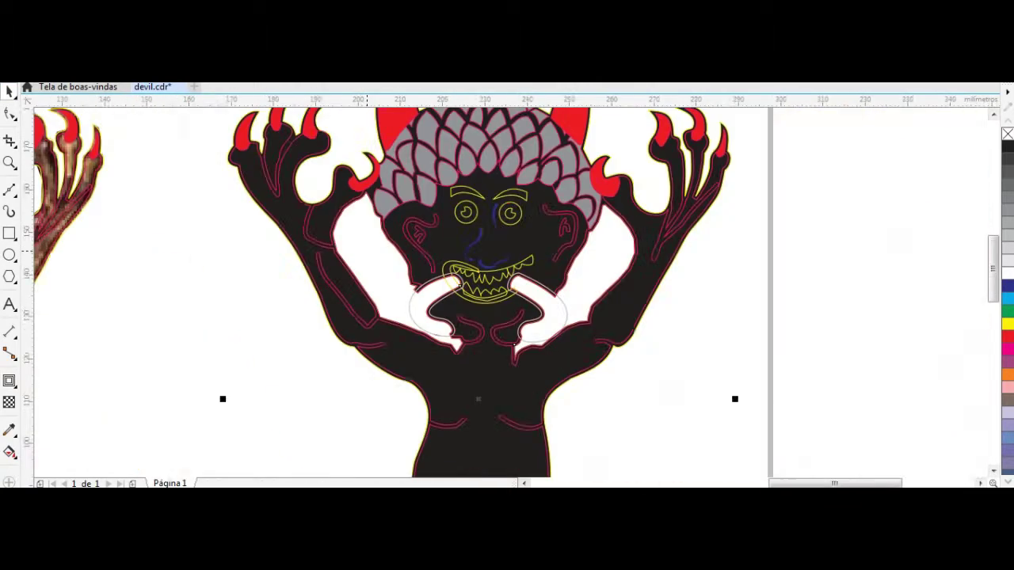
scroll(507, 293, "down", 2)
left_click(9, 429)
Step: Apply the sampled tan colour to the right devil's body
left_click(407, 336)
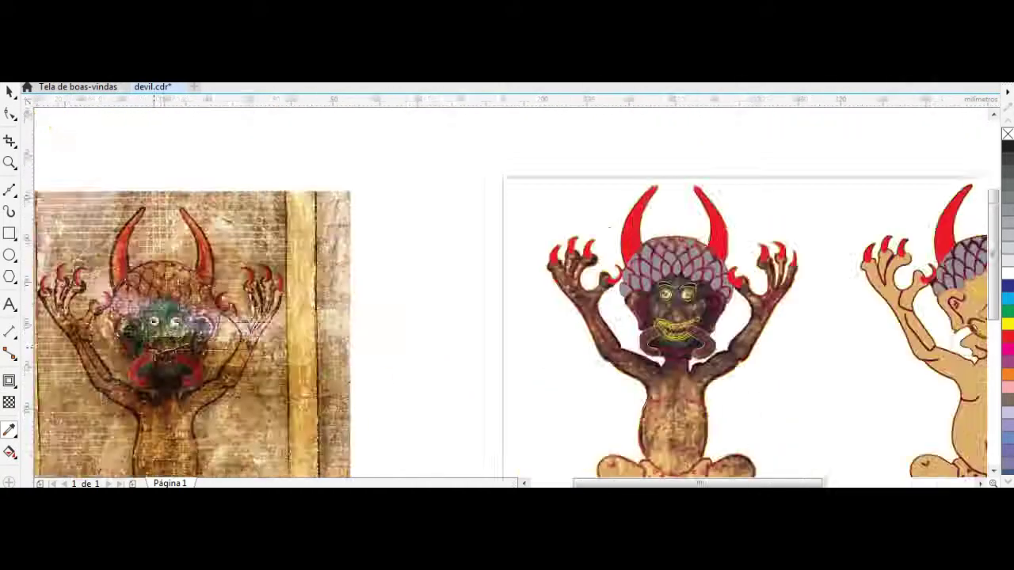
key("space")
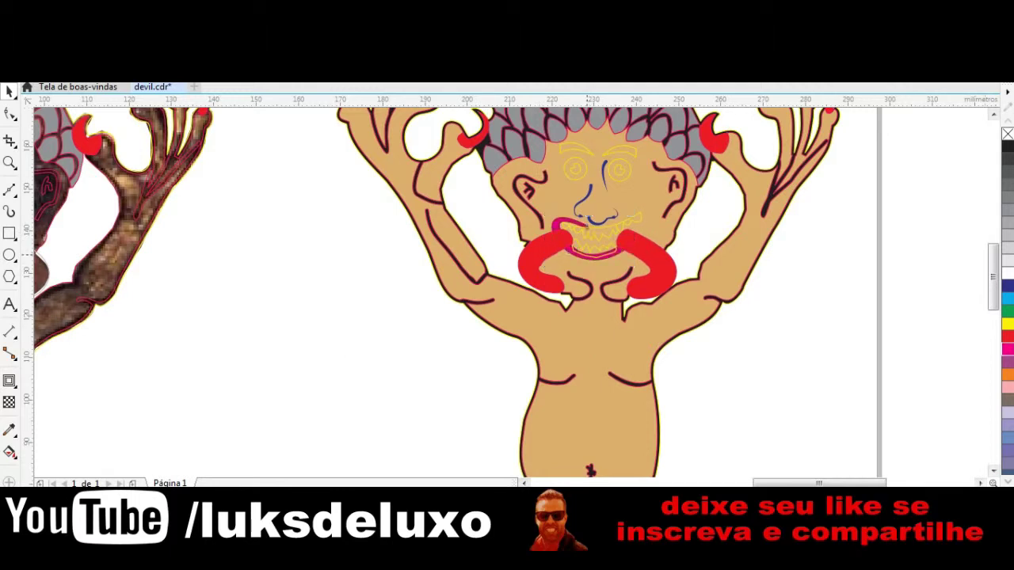
left_click(569, 234)
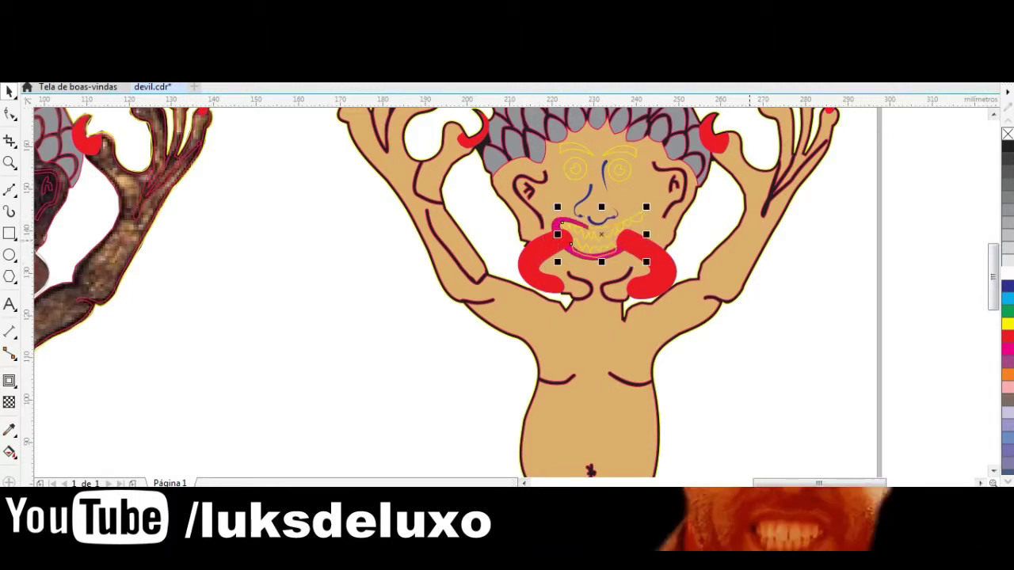
scroll(594, 237, "up", 3)
key("Escape")
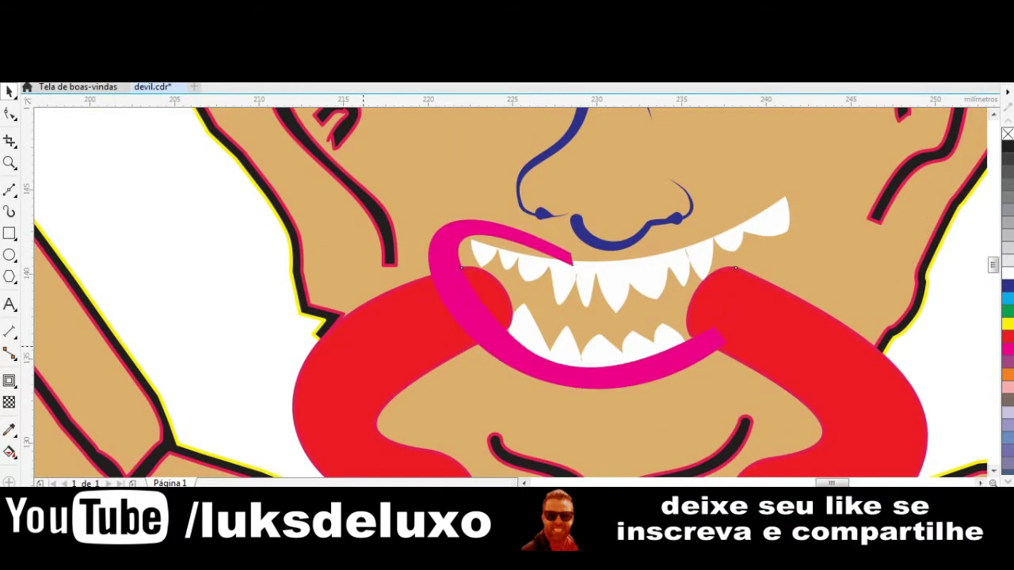
Step: Trace the mouth with Artistic Media strokes and close it into a black interior
key("i")
scroll(558, 258, "up", 3)
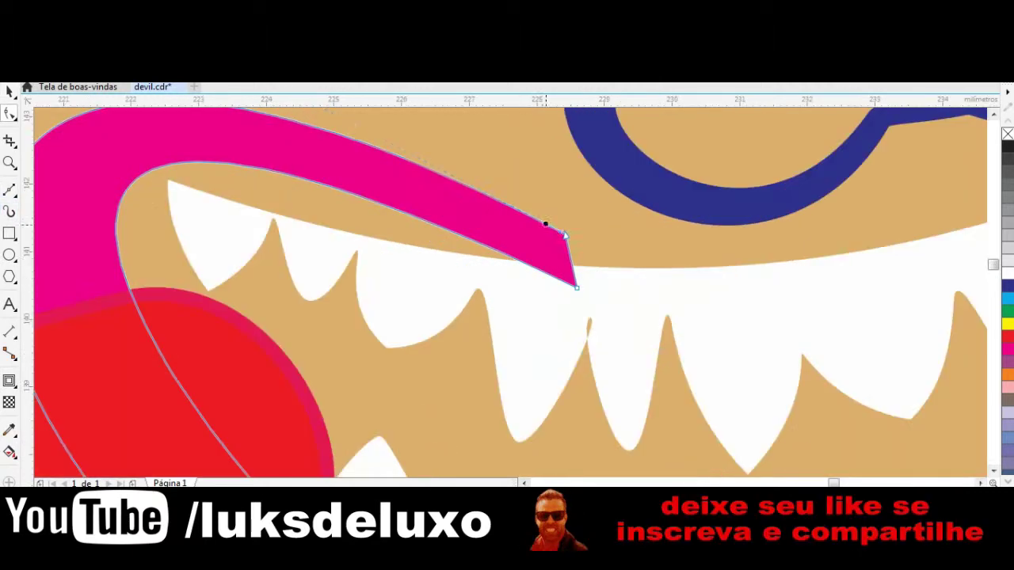
left_click_drag(543, 222, 573, 283)
scroll(573, 283, "down", 4)
scroll(270, 228, "up", 2)
scroll(269, 228, "up", 2)
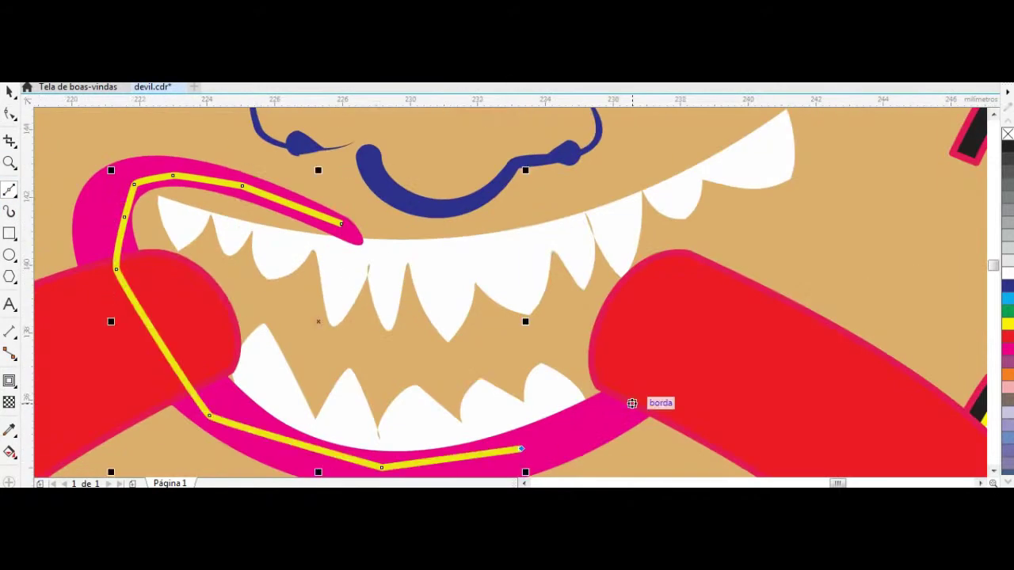
left_click_drag(673, 293, 543, 475)
left_click_drag(670, 230, 630, 212)
left_click(198, 332)
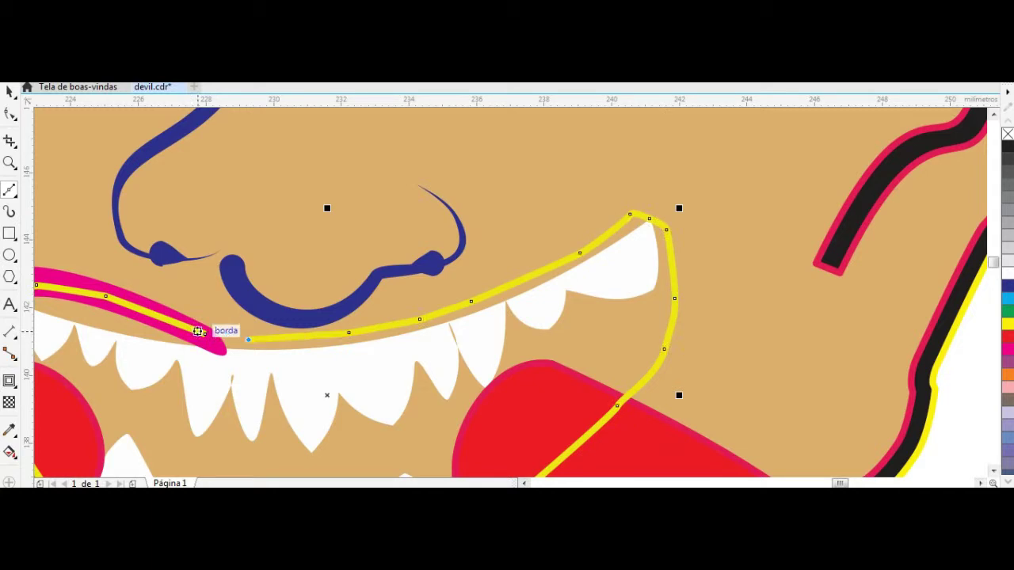
Step: Fill the devil's eyes white
scroll(204, 334, "down", 4)
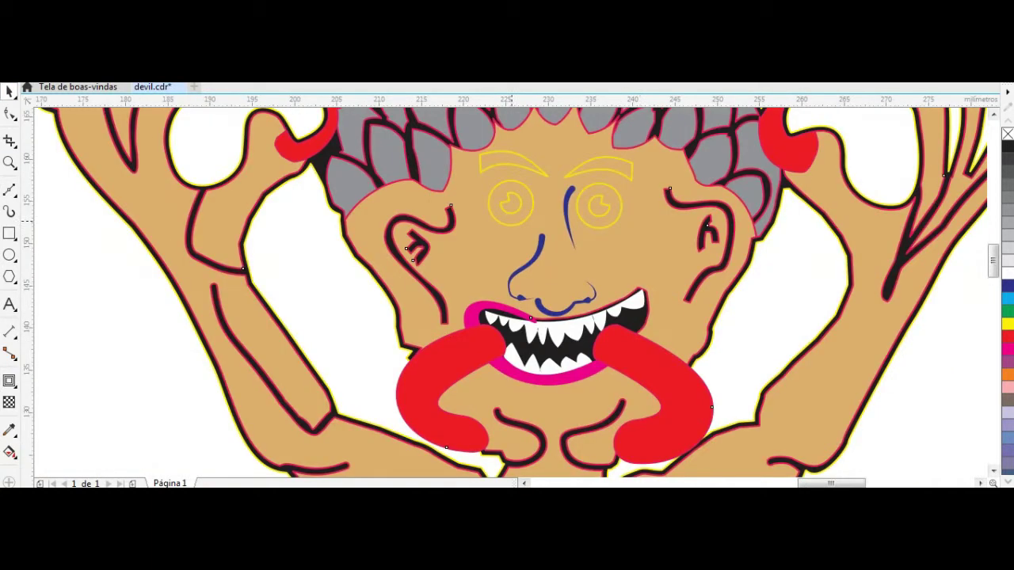
left_click(599, 206)
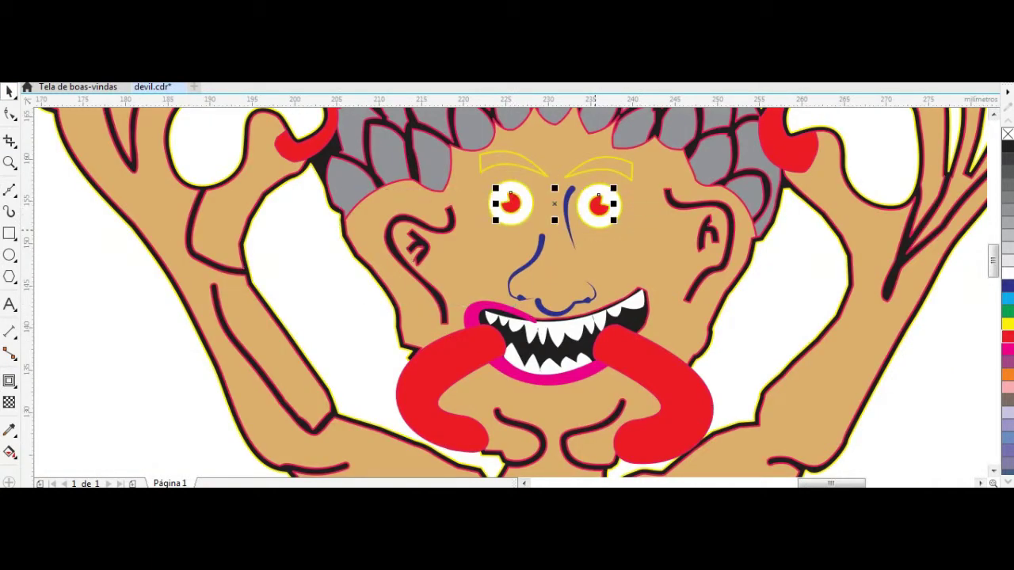
scroll(360, 295, "down", 3)
scroll(360, 294, "up", 2)
scroll(361, 294, "down", 2)
scroll(361, 294, "down", 2)
scroll(170, 252, "up", 3)
scroll(169, 252, "up", 2)
scroll(170, 251, "up", 2)
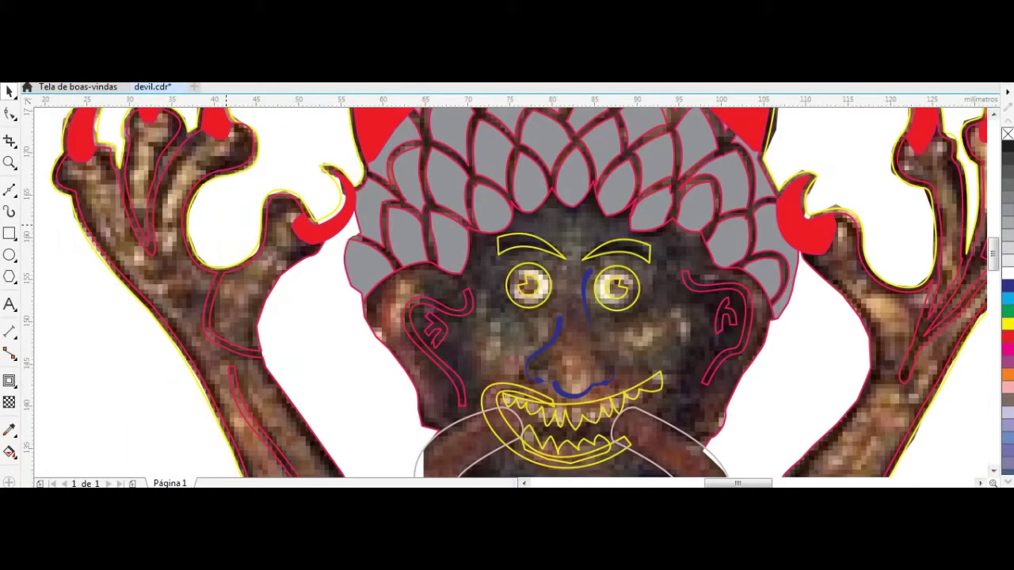
scroll(246, 361, "down", 3)
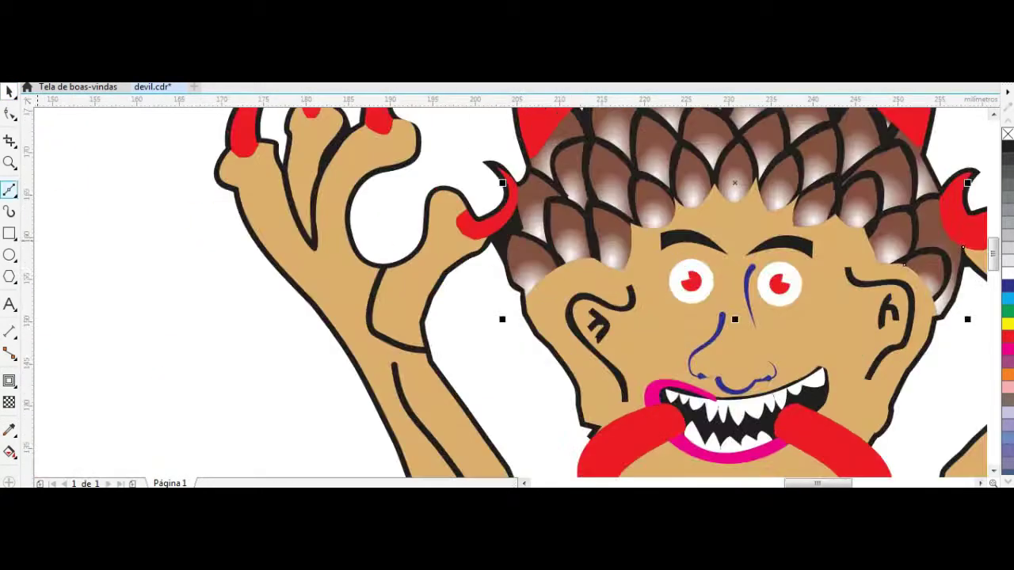
Step: Brighten the hair scales' brown-to-white gradient using the Interactive Fill tool
left_click_drag(1007, 361, 501, 183)
key("space")
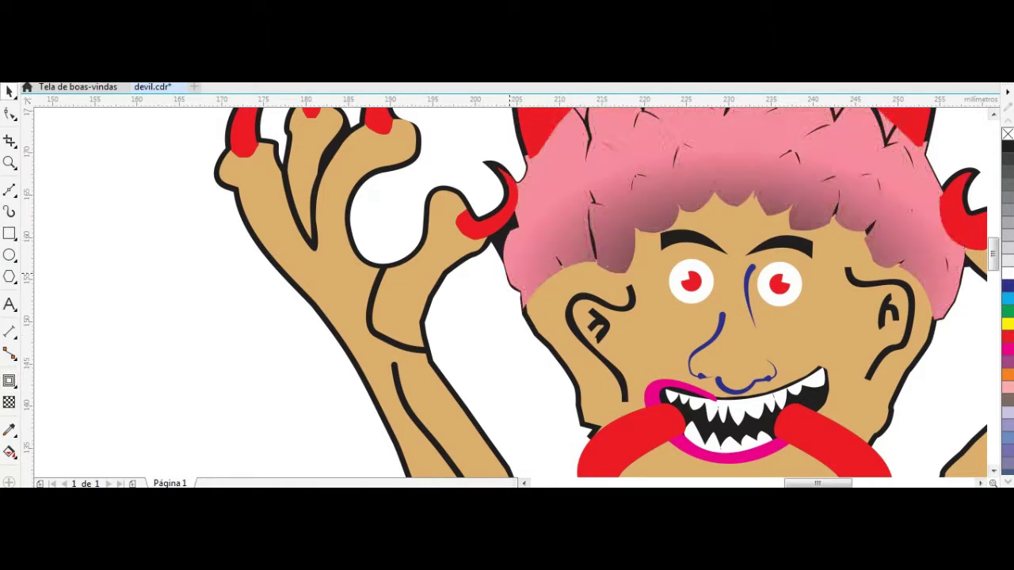
scroll(550, 307, "up", 2)
scroll(507, 293, "down", 3)
scroll(237, 261, "up", 3)
scroll(506, 293, "down", 3)
scroll(317, 262, "up", 2)
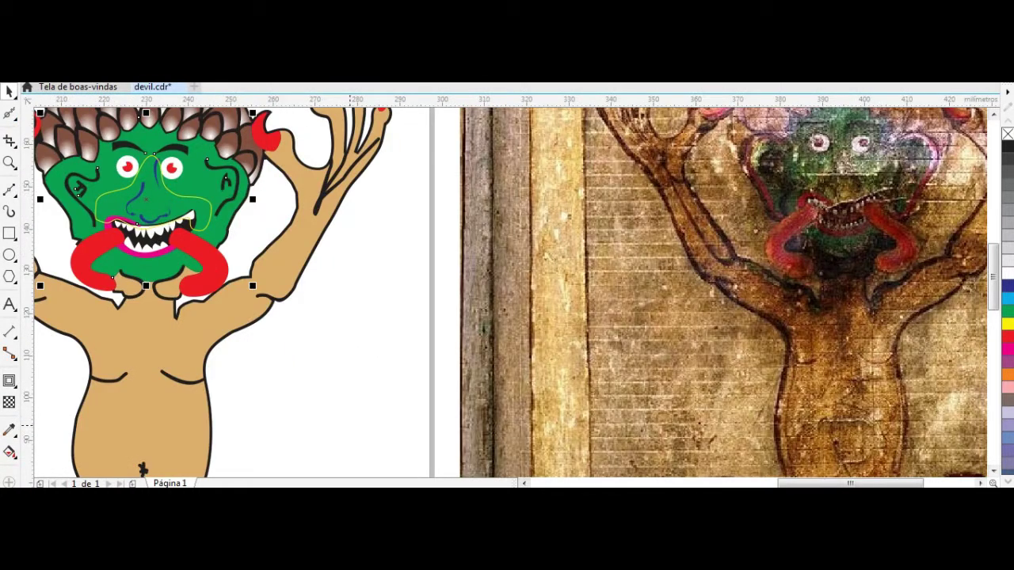
Step: Give the face a radial fountain fill with a photo-sampled tan stop at 67%
key("shift+F11")
left_click(293, 146)
left_click(271, 365)
left_click(303, 202)
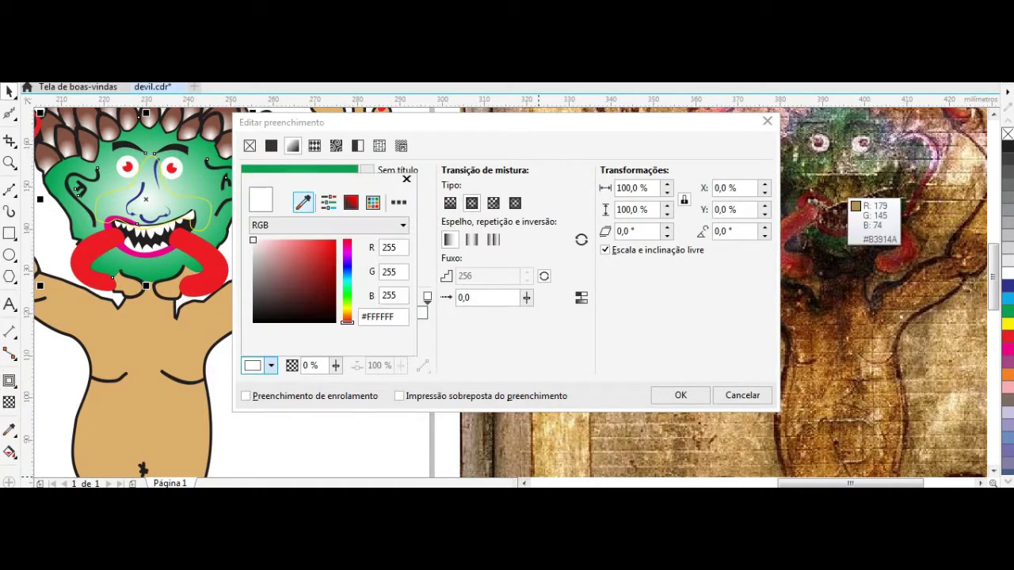
left_click(850, 205)
double_click(367, 312)
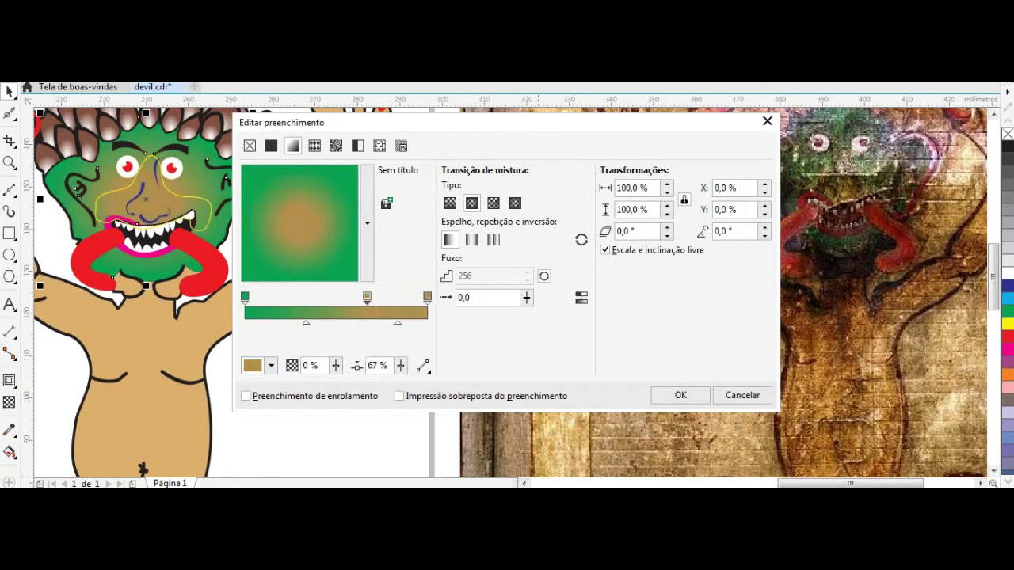
key("Return")
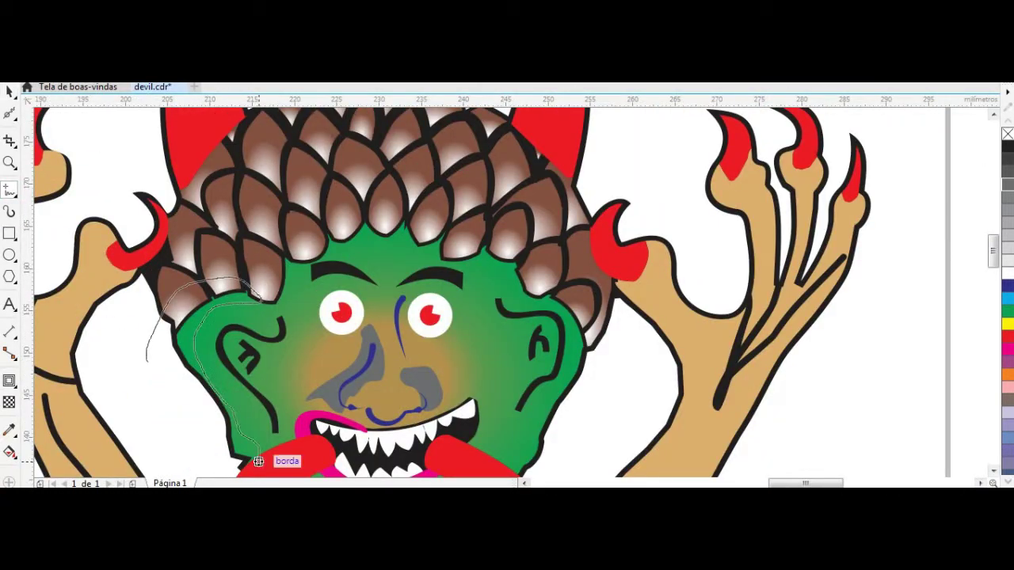
Step: Fill the ear black and draw black shapes over both eyebrows
left_click(258, 461)
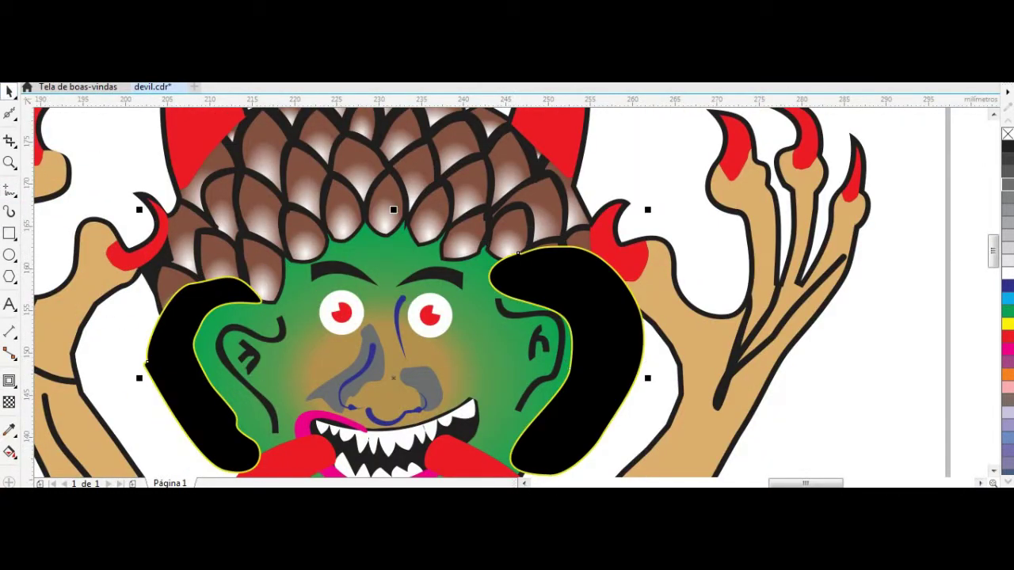
left_click(484, 361, "shift")
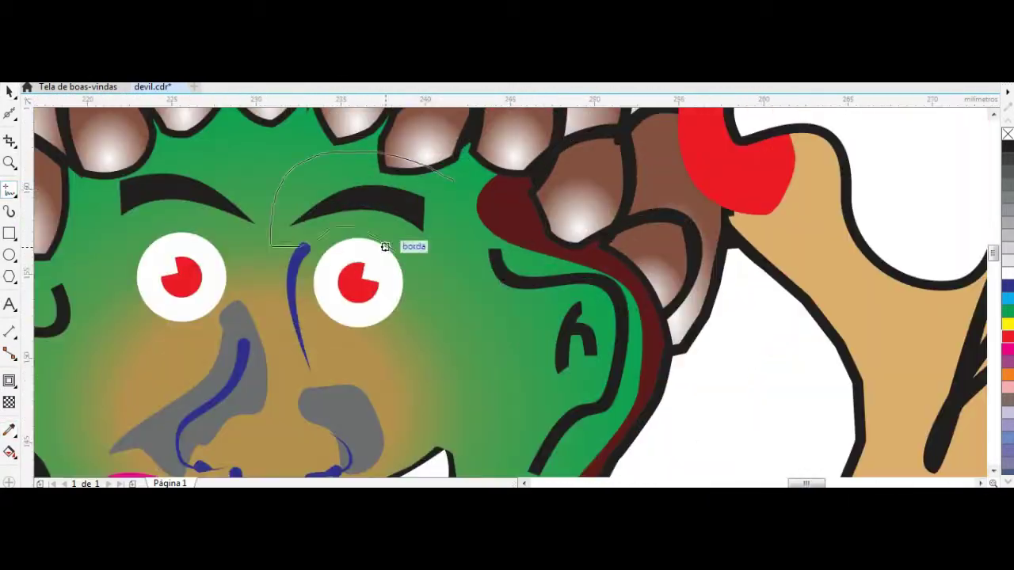
left_click_drag(385, 247, 455, 182)
left_click_drag(61, 202, 60, 207)
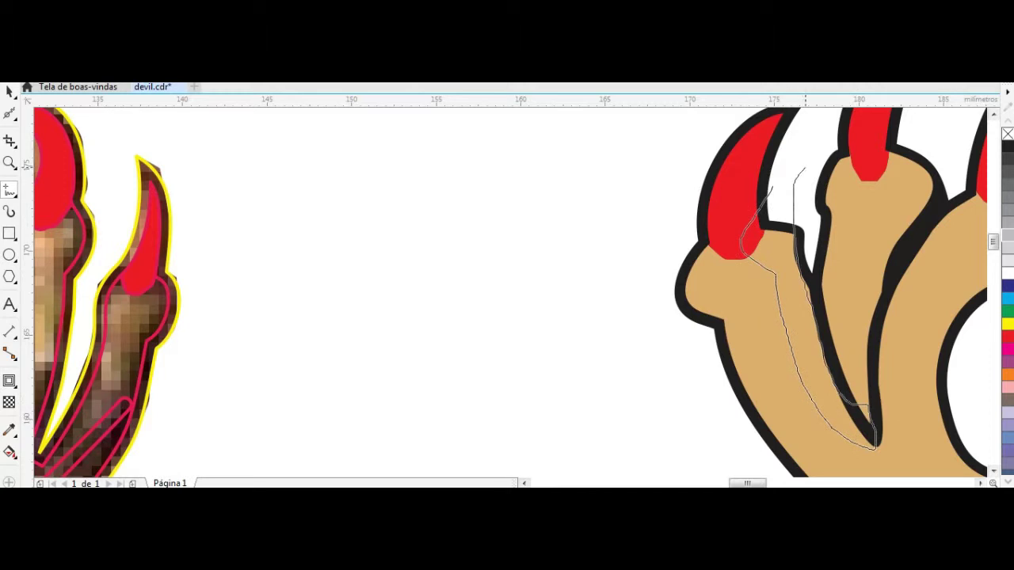
Step: Draw dark shadow shapes between the fingers, along two fingers and across the palm
left_click(867, 338)
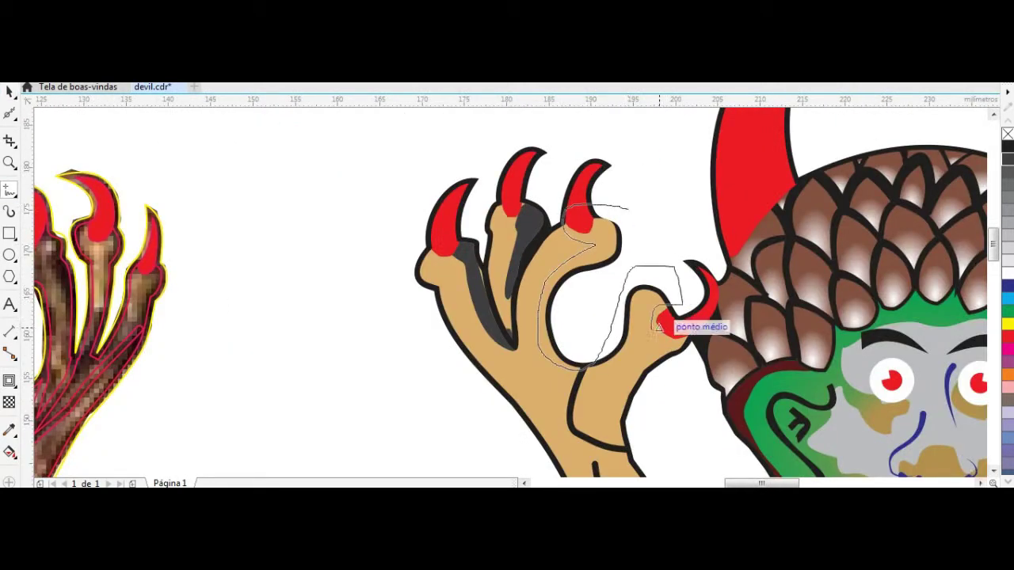
left_click_drag(657, 326, 575, 205)
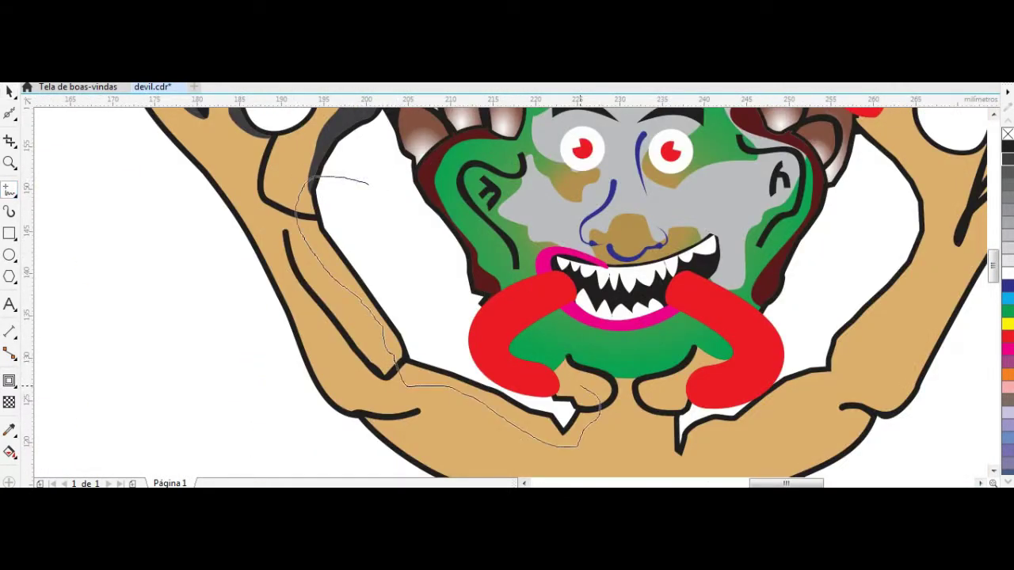
key("Delete")
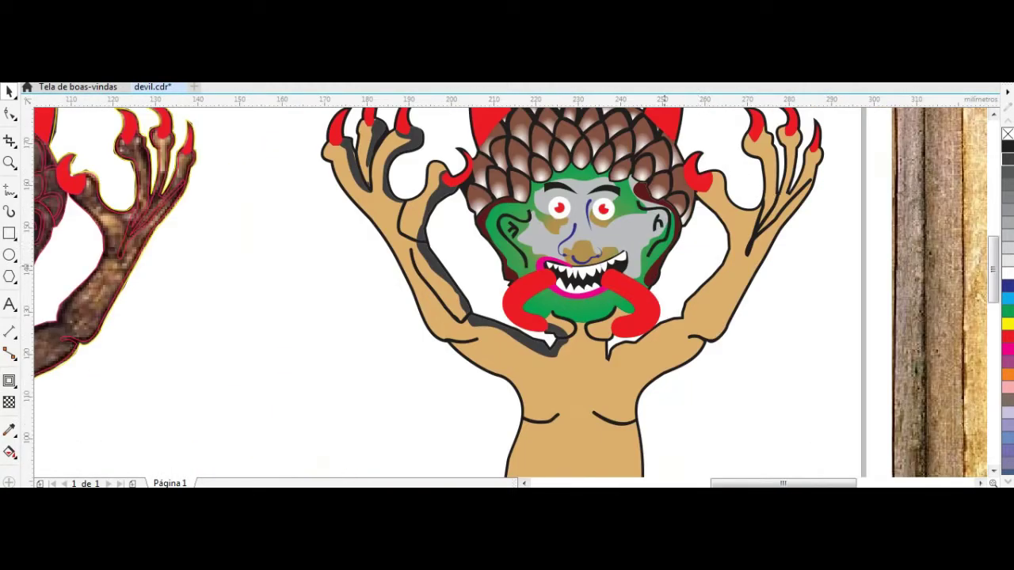
scroll(637, 309, "up", 2)
key("F5")
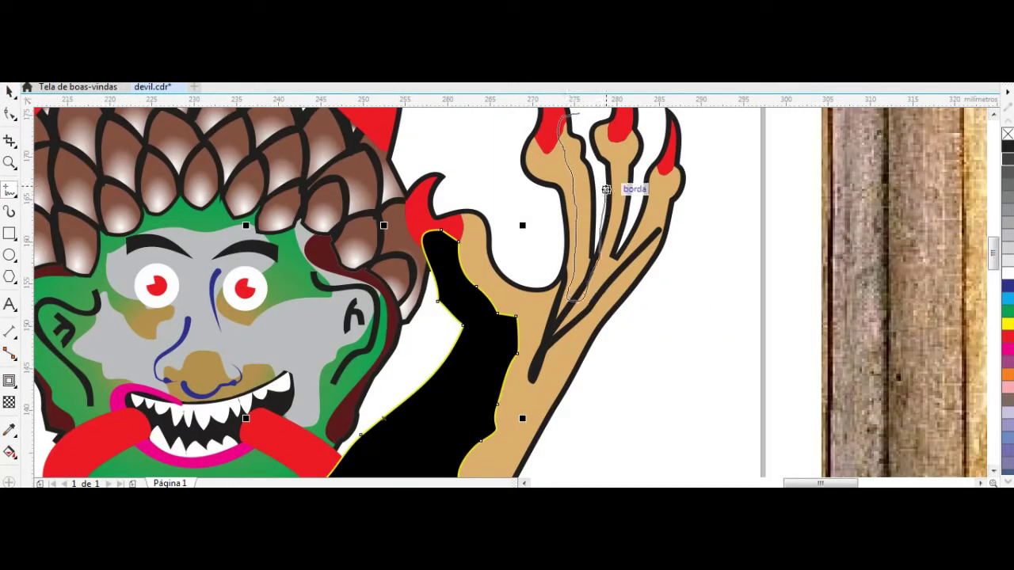
left_click_drag(606, 190, 581, 115)
left_click_drag(602, 293, 641, 125)
left_click_drag(698, 158, 547, 396)
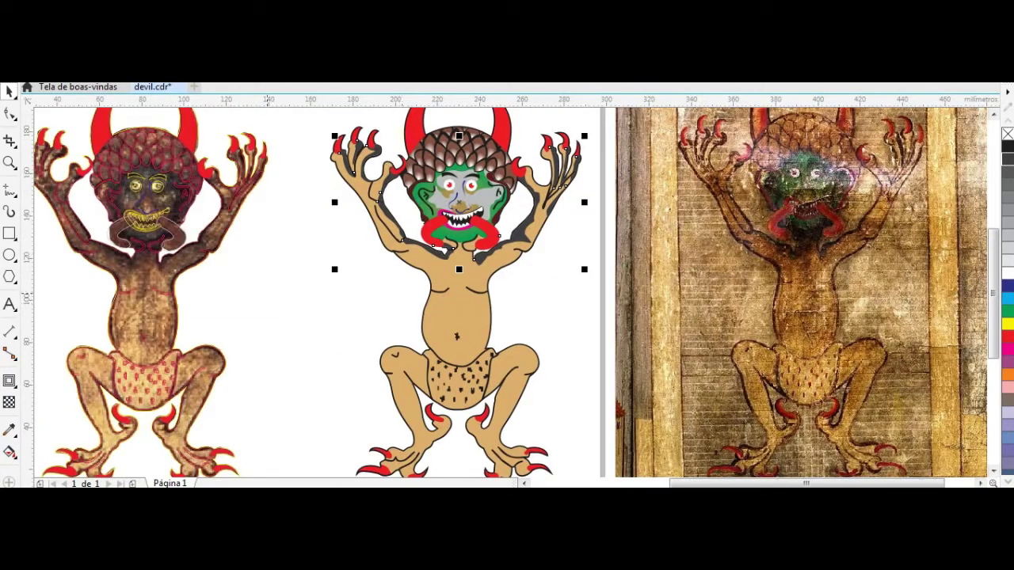
Step: Trace dark grey shadow shapes on the arms, belly and leg, tucked behind the body
left_click_drag(553, 267, 400, 402)
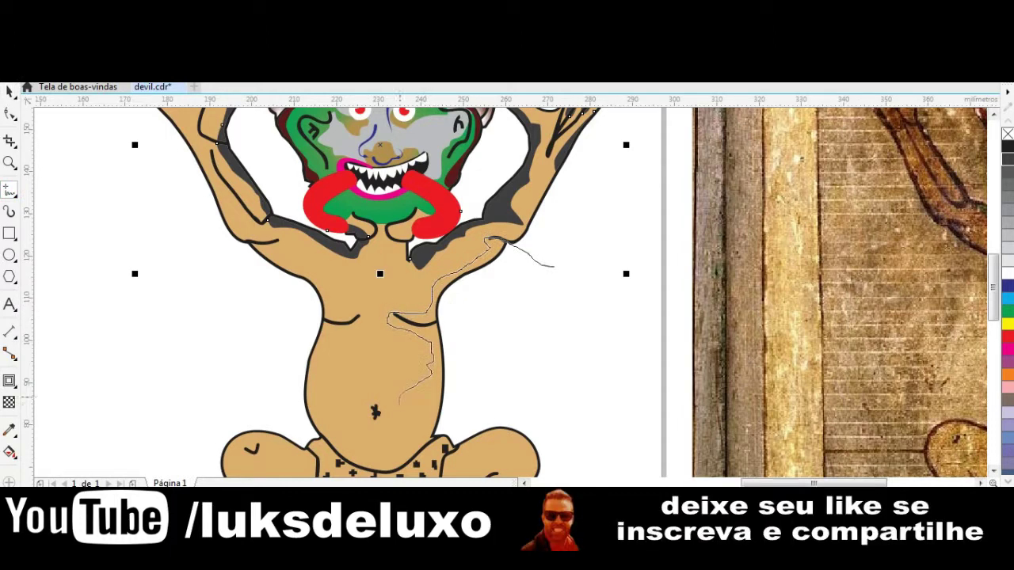
left_click_drag(396, 468, 552, 266)
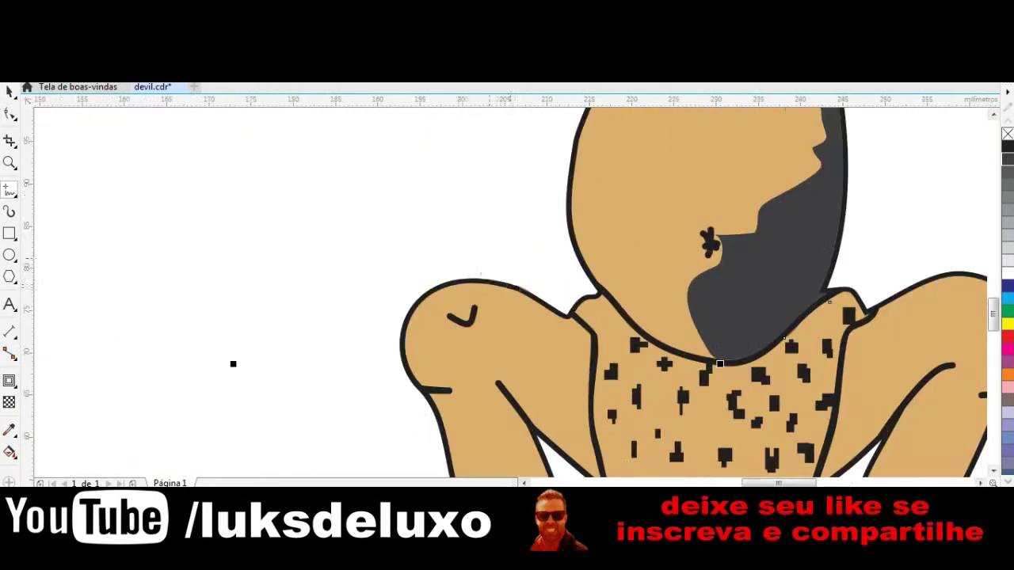
left_click_drag(480, 276, 525, 315)
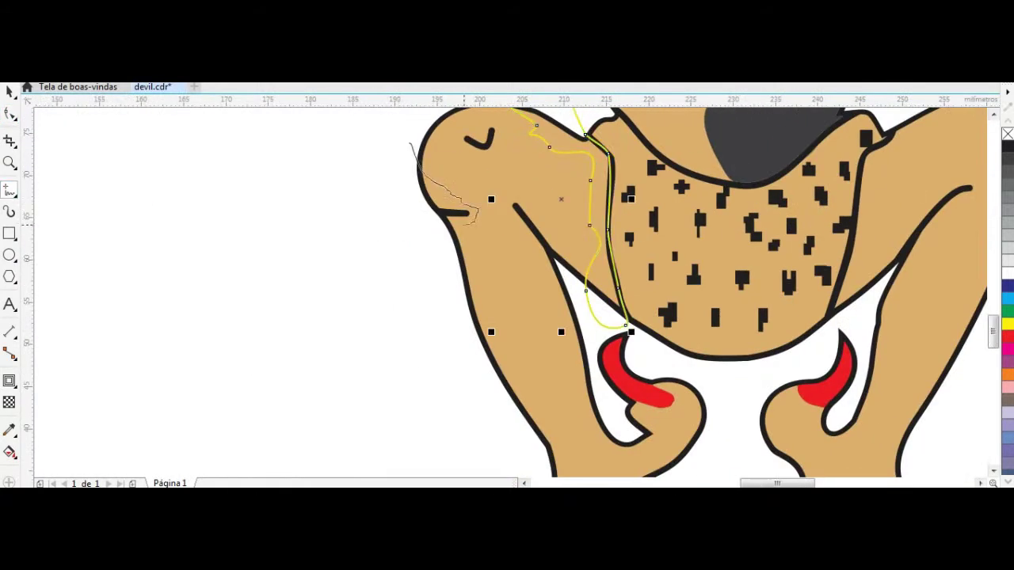
left_click_drag(622, 450, 554, 256)
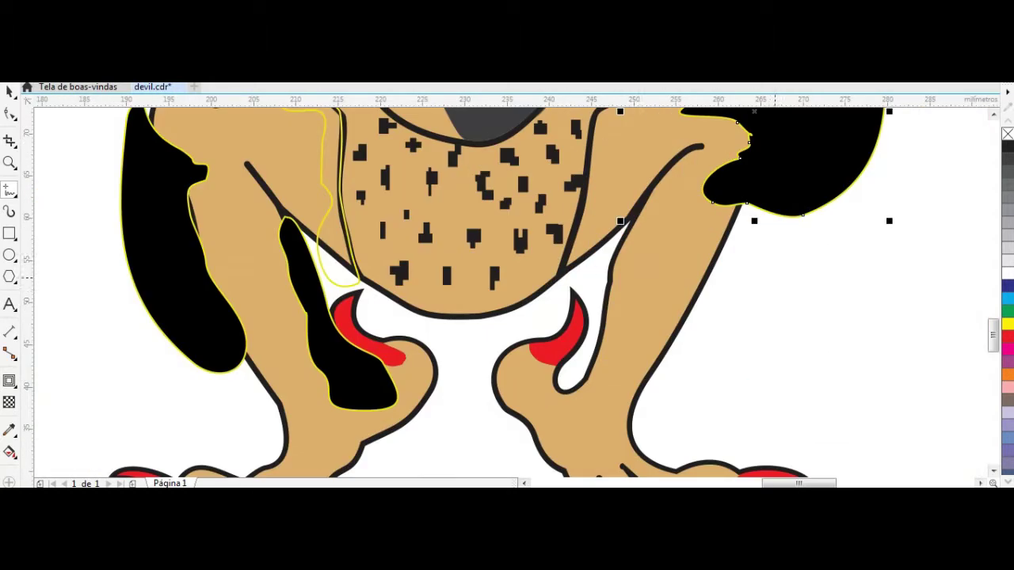
left_click_drag(593, 357, 716, 287)
scroll(715, 288, "up", 3)
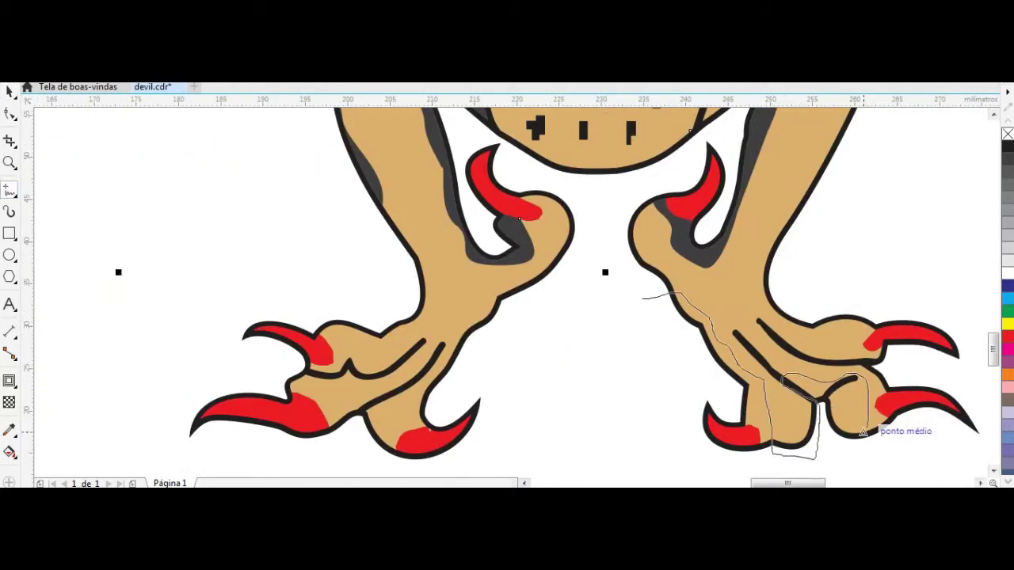
left_click_drag(391, 428, 643, 298)
key("shift+Page_Down")
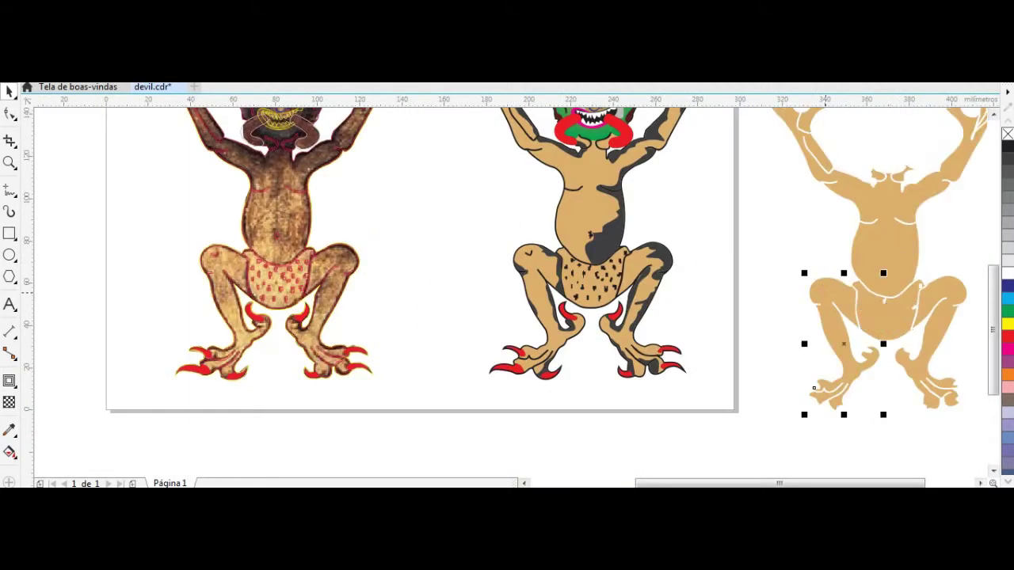
Step: Recolour the loincloth orange, move it onto the tan devil, and close the chest shadow shape
left_click(885, 277)
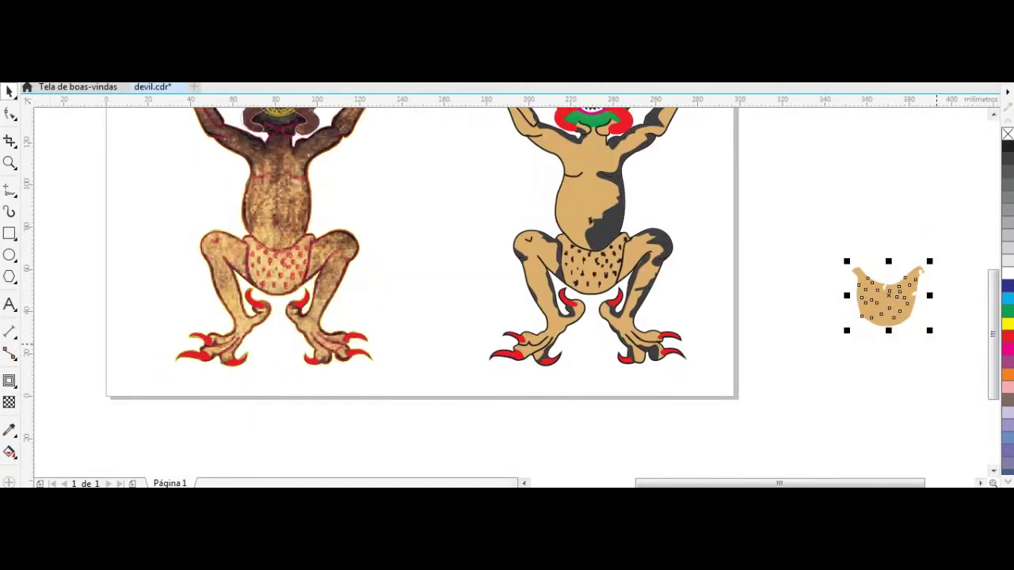
left_click(670, 393)
left_click_drag(887, 293, 592, 261)
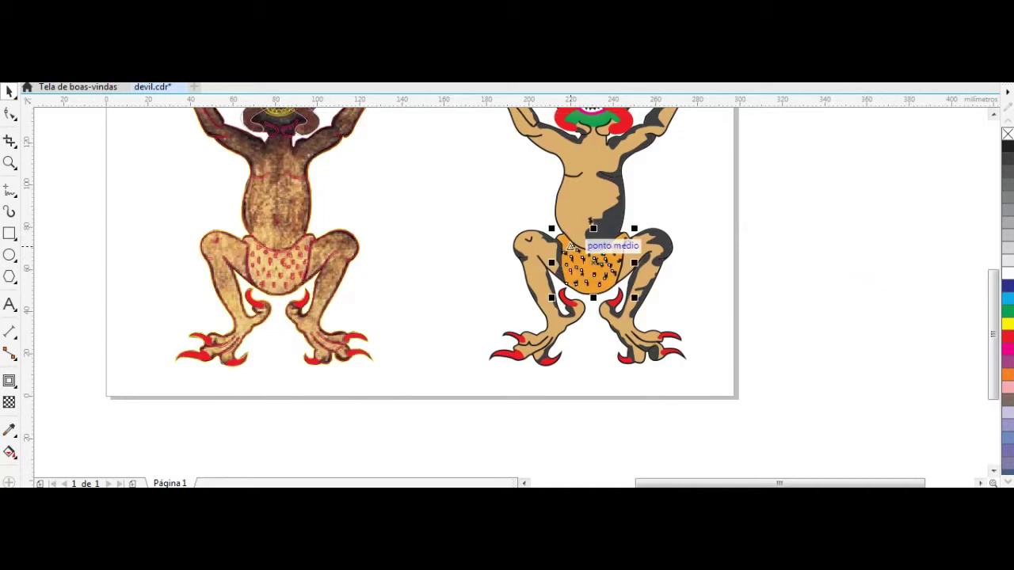
scroll(605, 146, "up", 2)
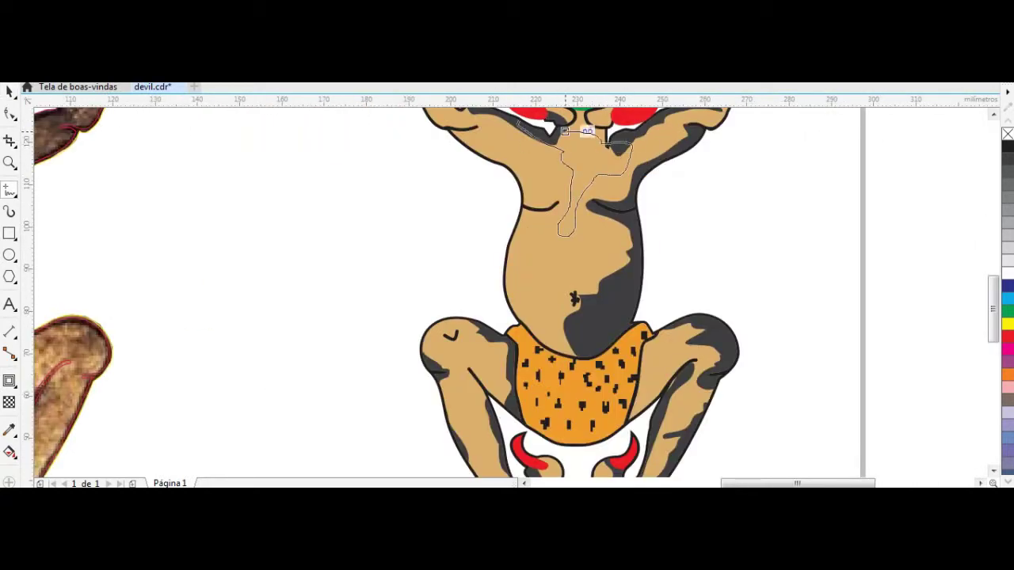
left_click(564, 131)
scroll(713, 222, "down", 4)
scroll(691, 275, "up", 2)
scroll(692, 443, "up", 2)
scroll(691, 444, "up", 1)
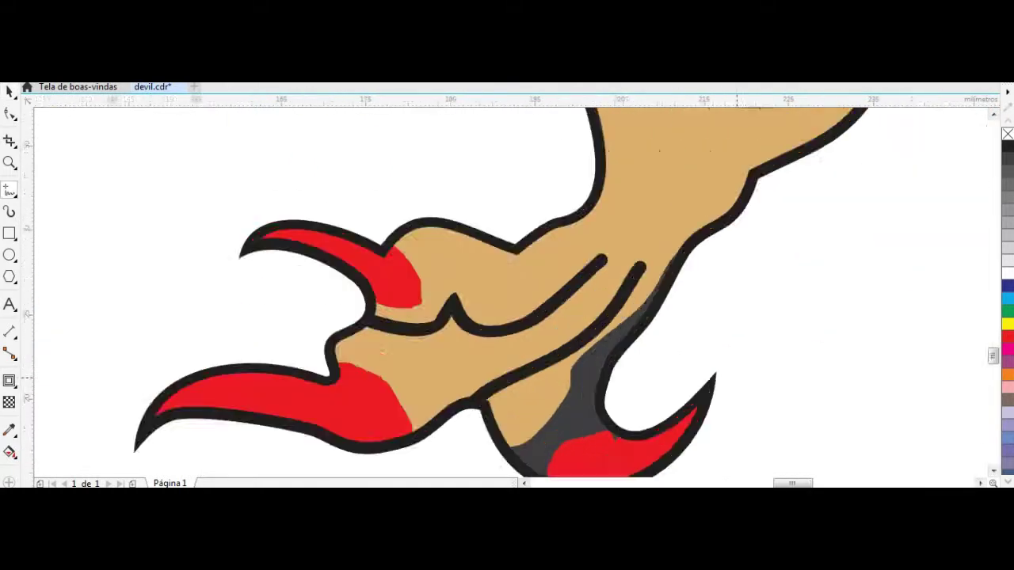
scroll(692, 443, "down", 1)
Step: Draw extra dark shading shapes on the devil's feet and claws
left_click(662, 372)
left_click_drag(552, 333, 555, 335)
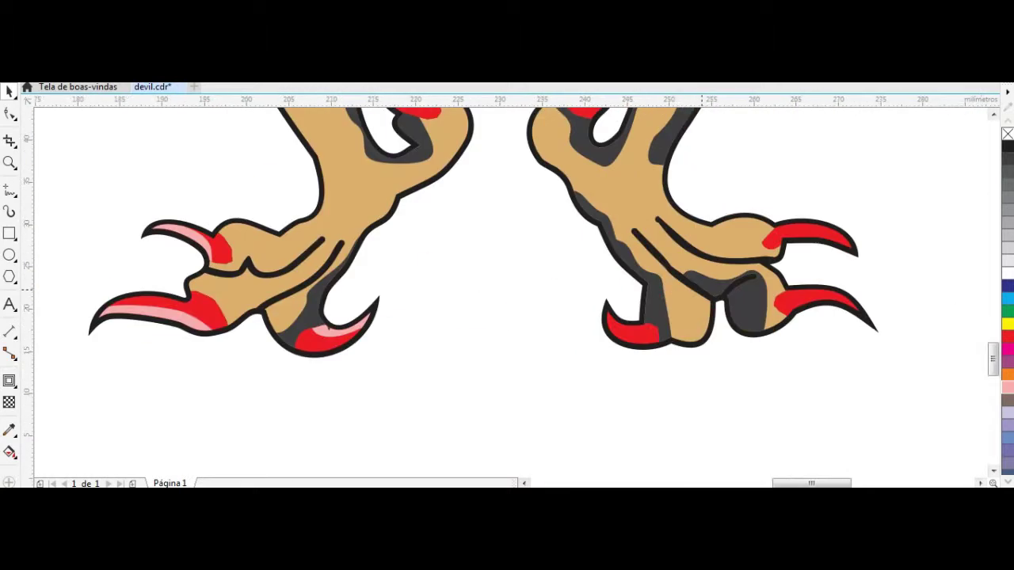
left_click_drag(816, 238, 983, 274)
left_click_drag(400, 273, 559, 241)
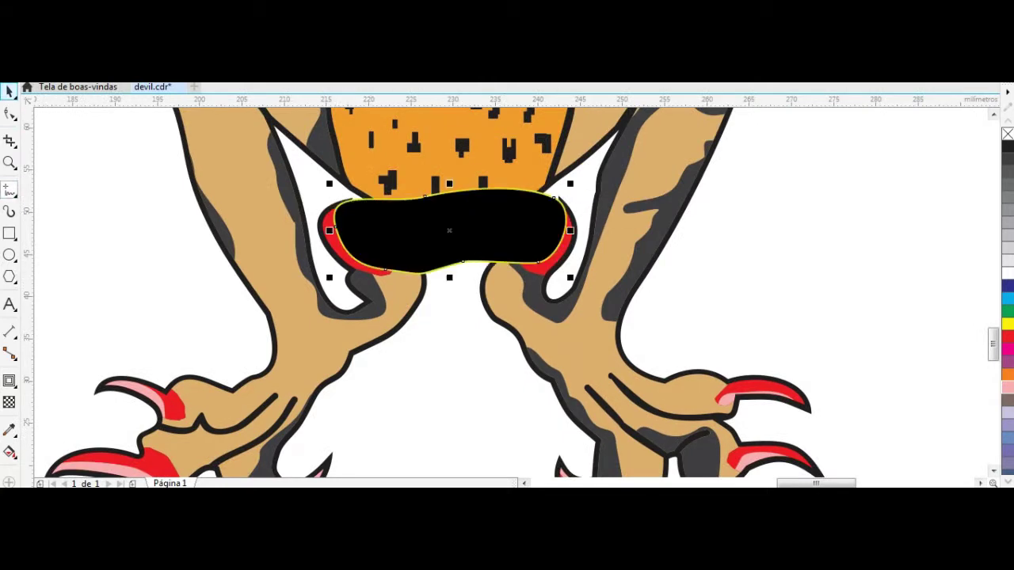
scroll(476, 262, "down", 5)
scroll(610, 135, "up", 3)
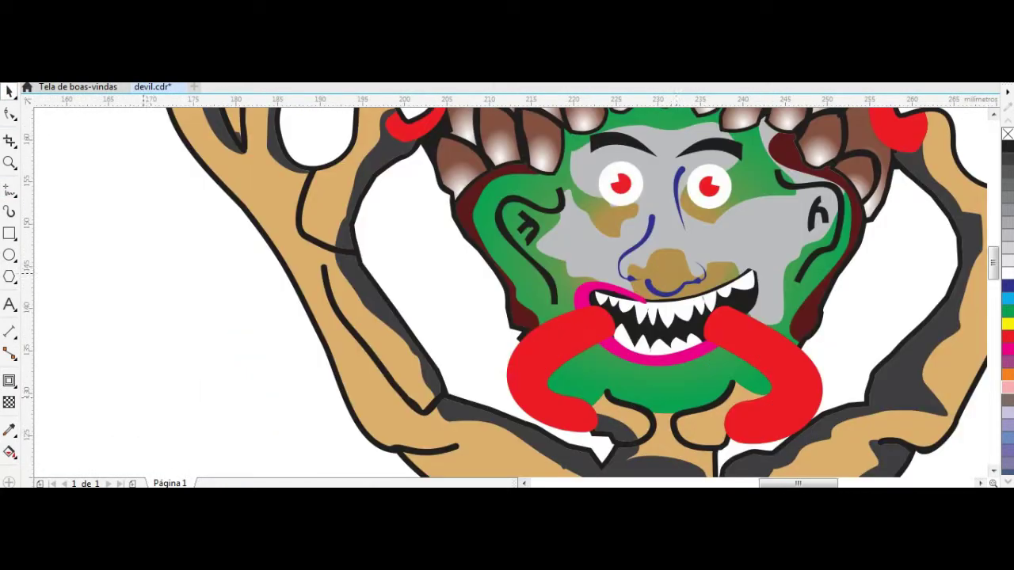
left_click_drag(655, 365, 655, 366)
key("space")
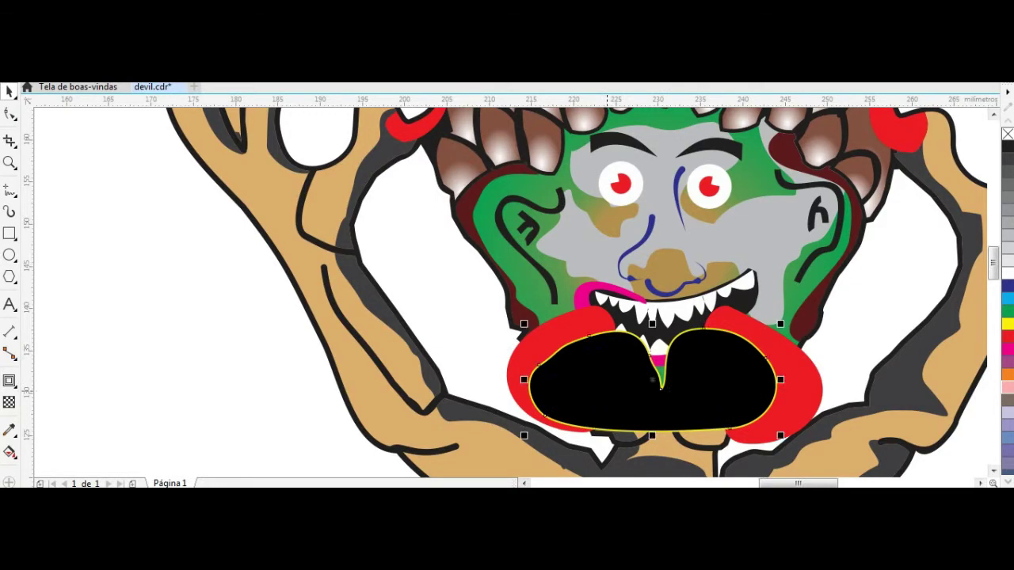
scroll(652, 380, "down", 3)
scroll(713, 396, "up", 3)
scroll(401, 240, "down", 2)
scroll(401, 240, "up", 2)
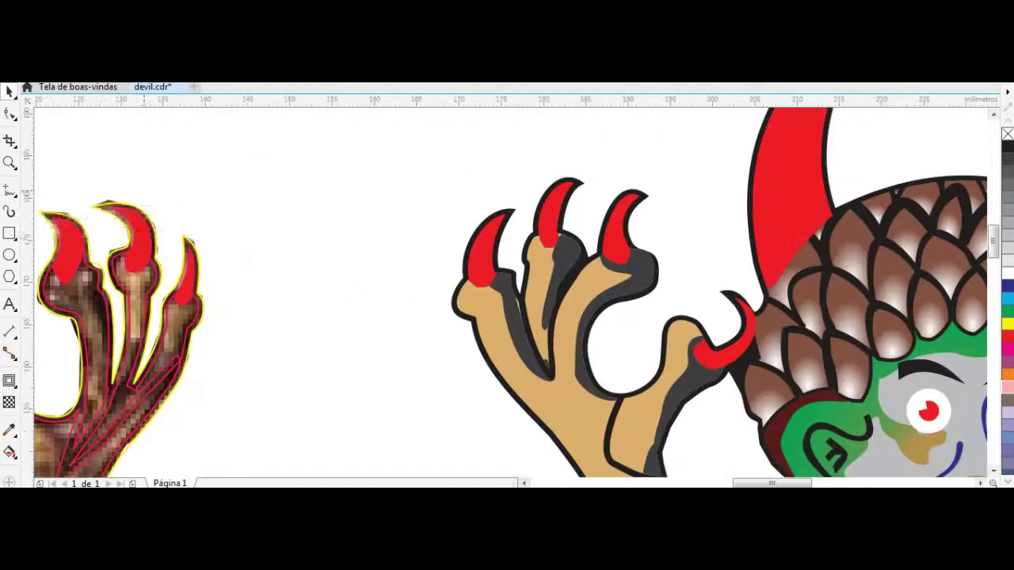
Step: Trace freehand highlight shapes on the right, middle and left foot claws and fill them
key("F5")
scroll(600, 150, "up", 4)
scroll(601, 150, "down", 2)
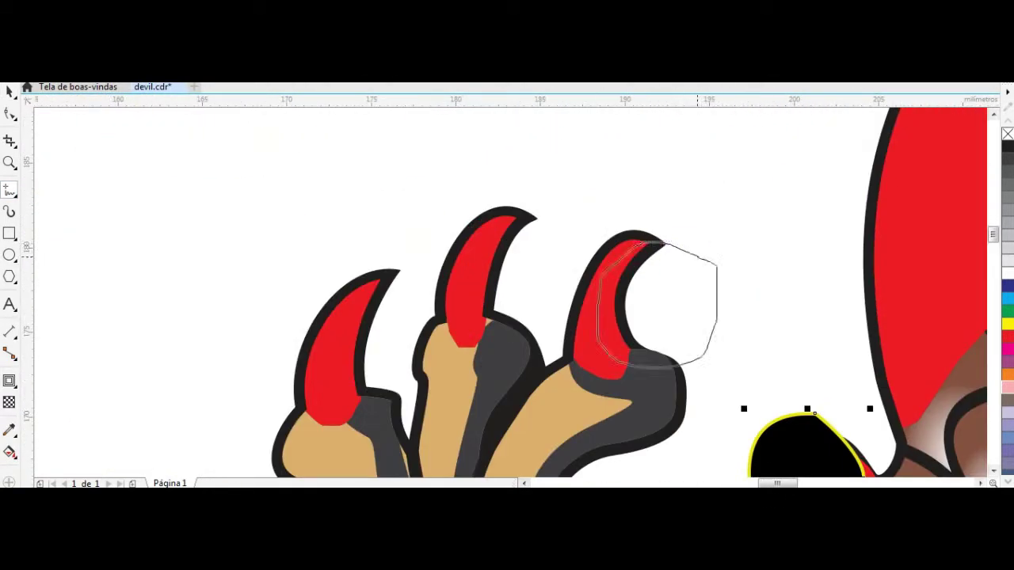
left_click_drag(601, 363, 599, 366)
left_click_drag(571, 213, 573, 217)
left_click_drag(420, 277, 418, 274)
key("space")
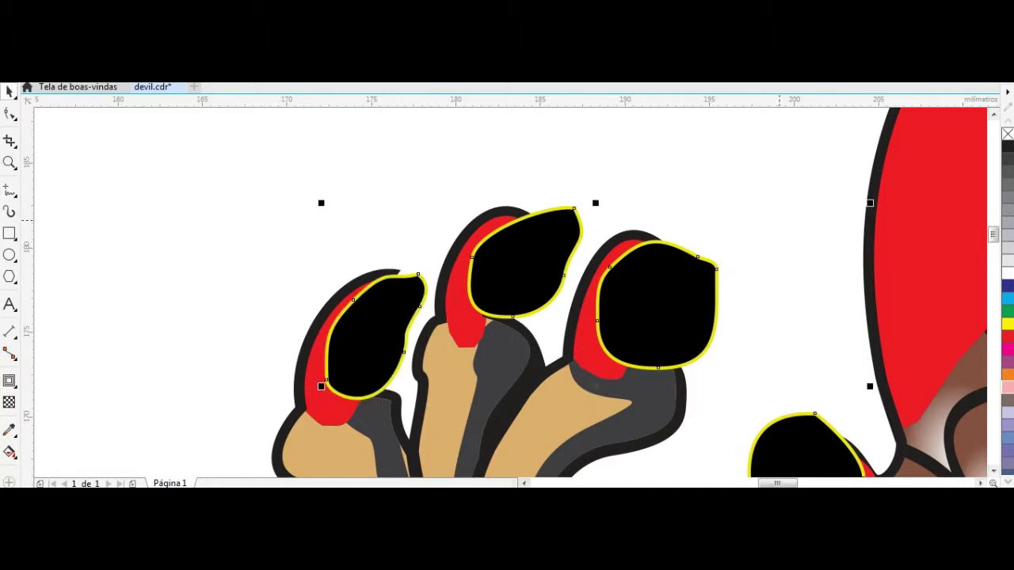
left_click(1008, 336)
scroll(697, 261, "down", 4)
Step: Add a freehand pink highlight shape over the horn
key("F5")
scroll(866, 170, "up", 2)
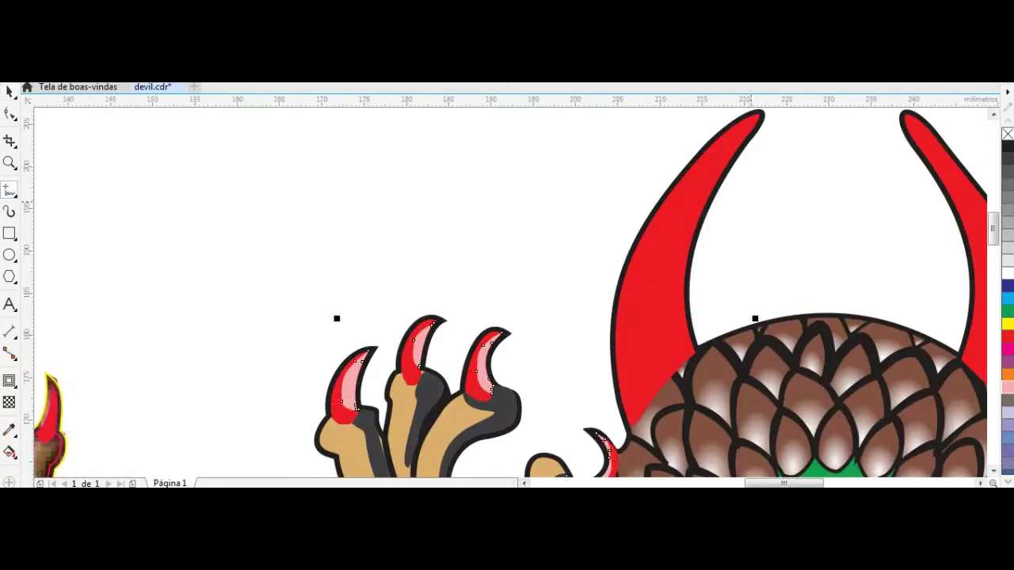
left_click_drag(749, 123, 754, 119)
key("space")
key("Delete")
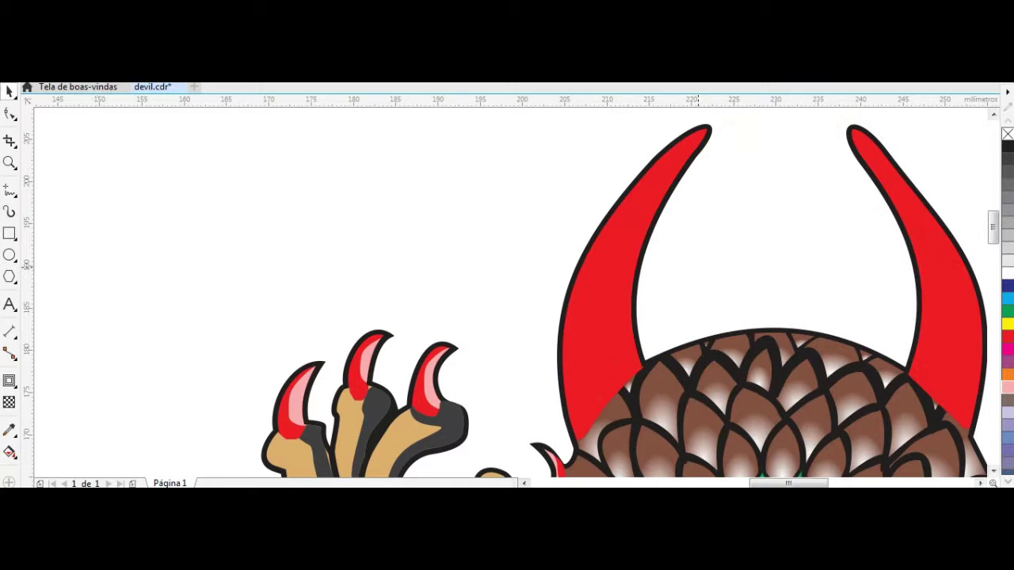
scroll(617, 361, "up", 2)
Step: Trace pink highlights on the claw beside the head and the hand's three claws
left_click_drag(576, 244, 507, 258)
scroll(507, 317, "up", 3)
scroll(507, 316, "right", 2)
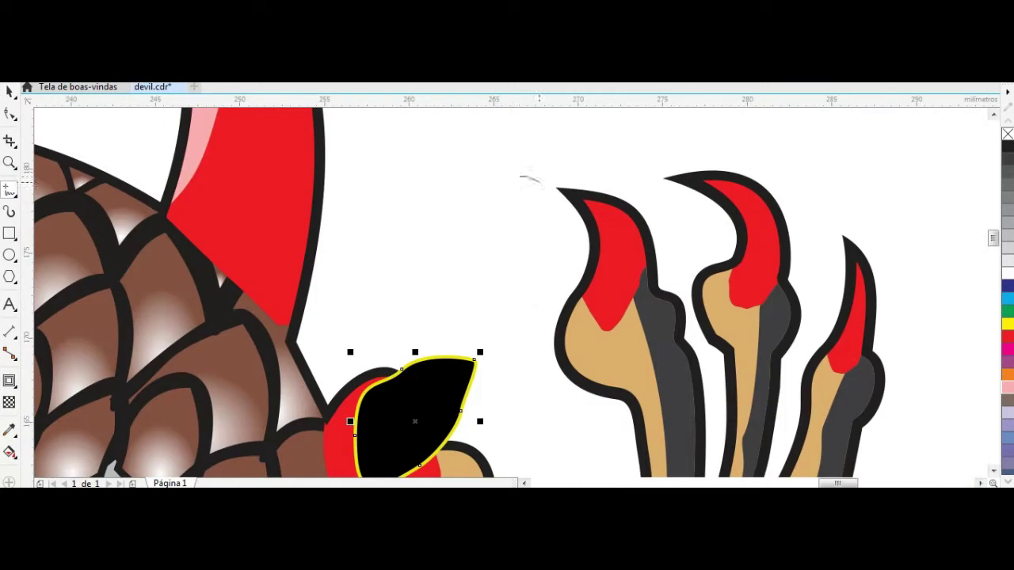
left_click_drag(507, 178, 511, 180)
left_click_drag(642, 173, 646, 175)
left_click_drag(824, 239, 828, 242)
scroll(817, 229, "left", 2)
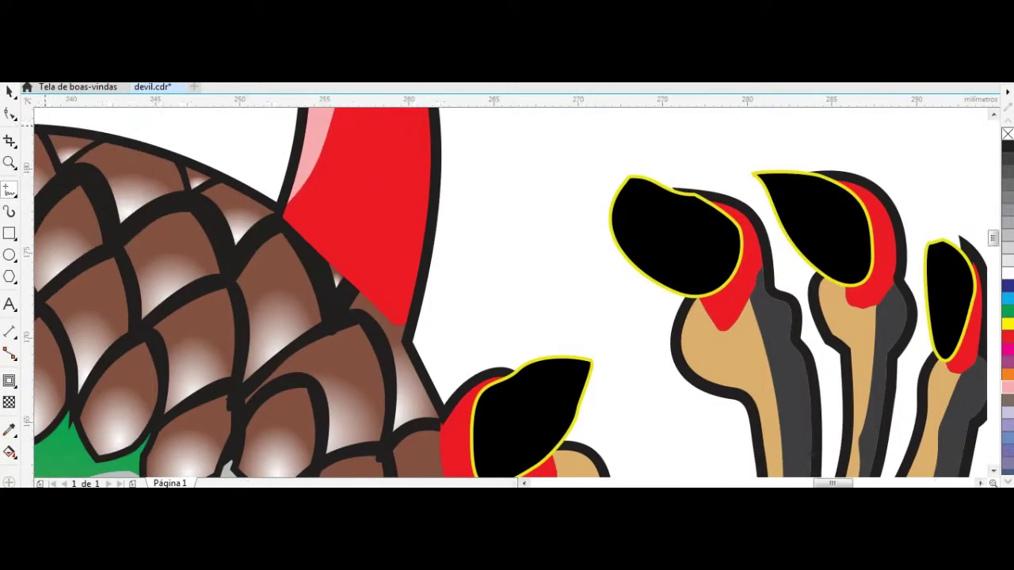
key("Delete")
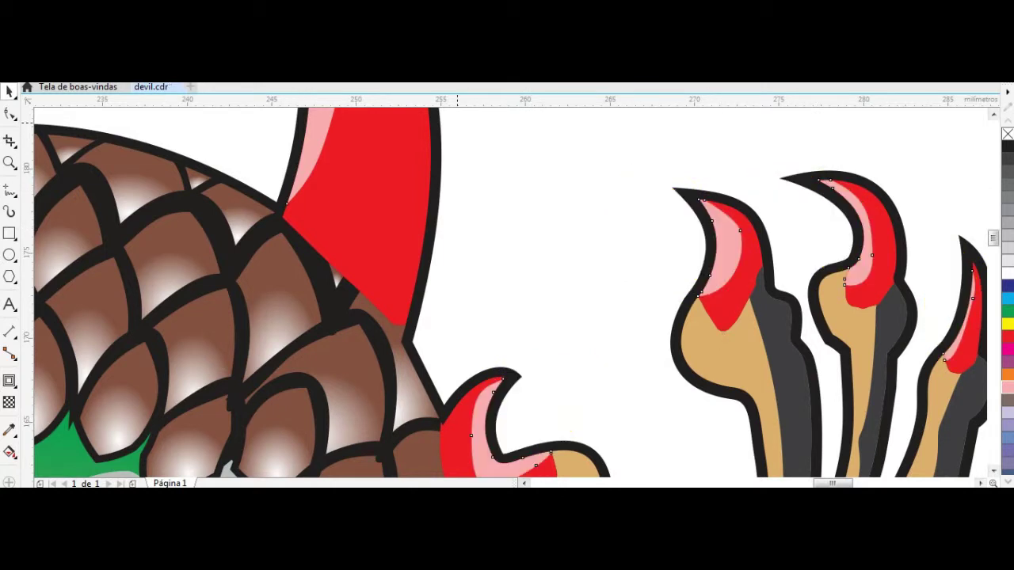
scroll(670, 198, "down", 2)
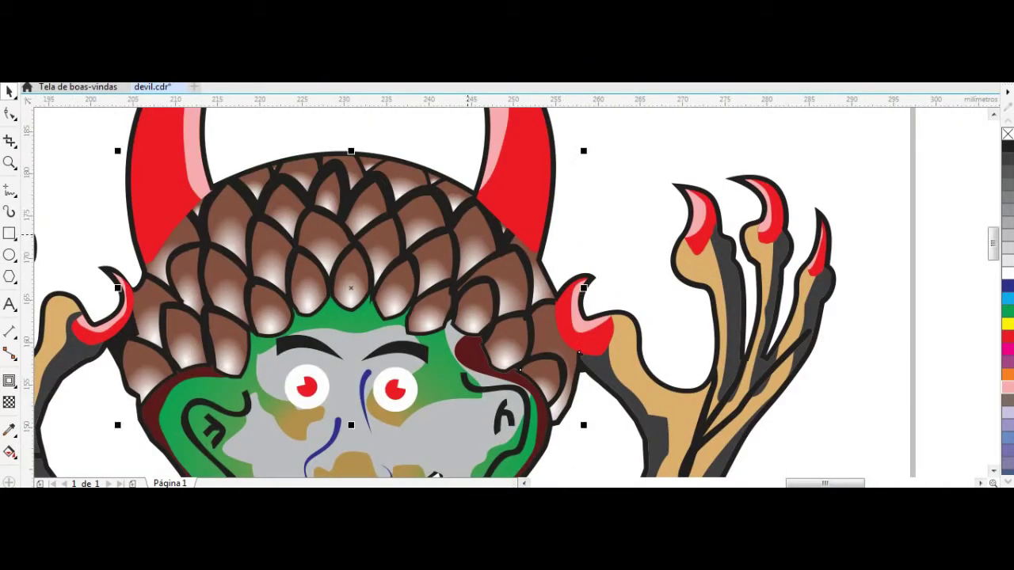
Step: Import the black T-shirt photo from the CAMISETAS folder and place it beside the devils
scroll(896, 209, "down", 3)
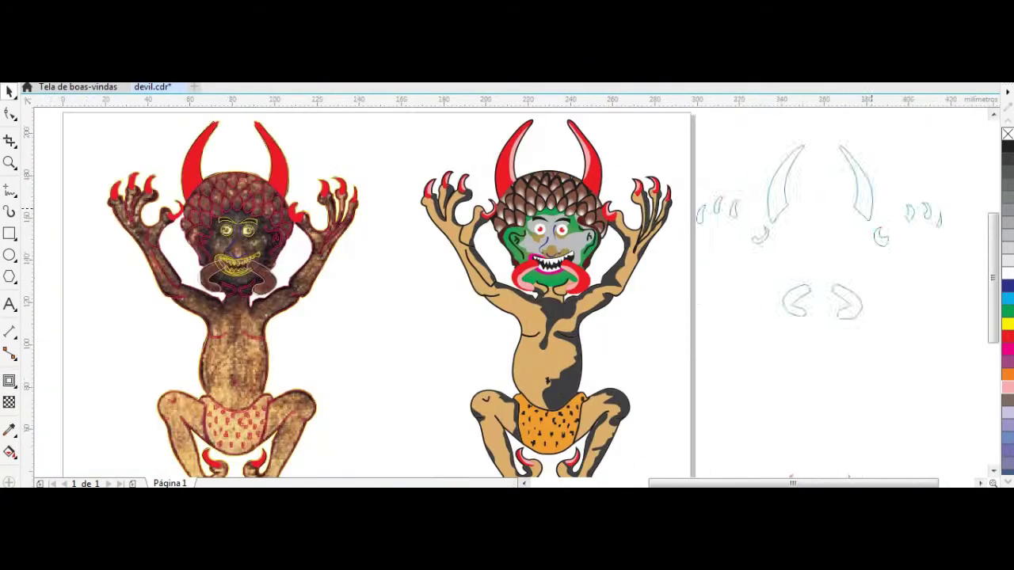
scroll(896, 209, "down", 2)
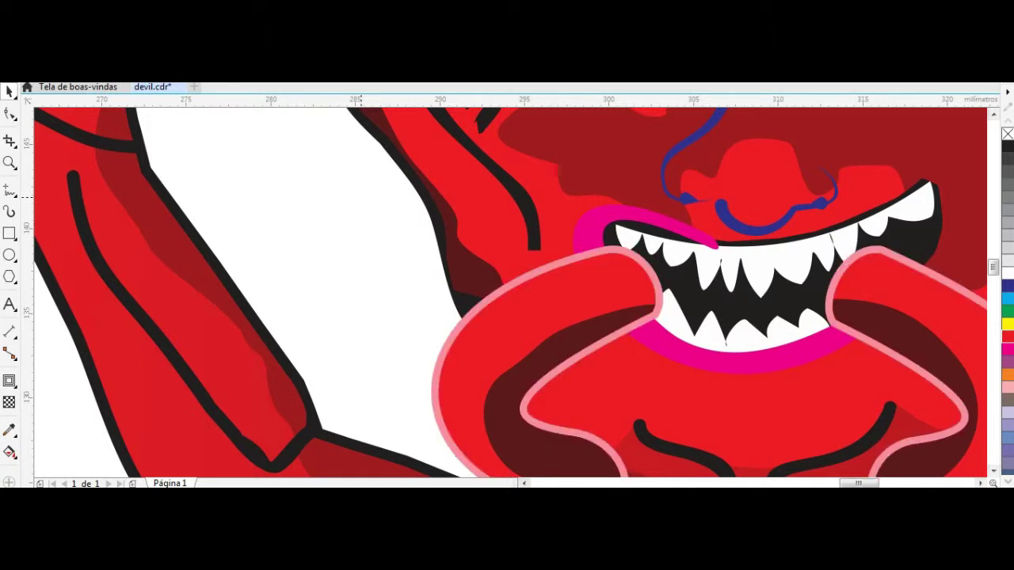
scroll(634, 272, "down", 5)
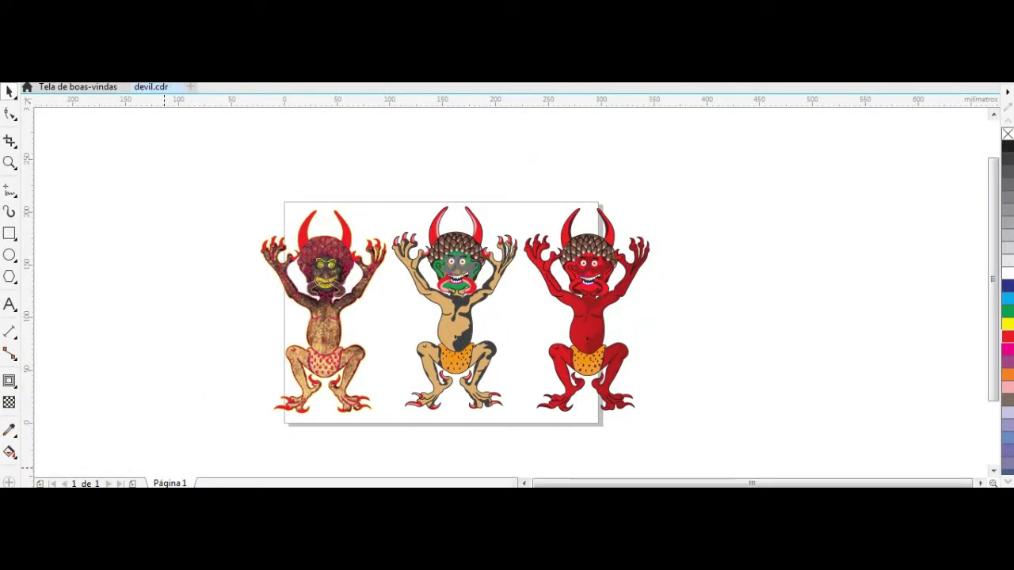
key("ctrl+i")
double_click(430, 262)
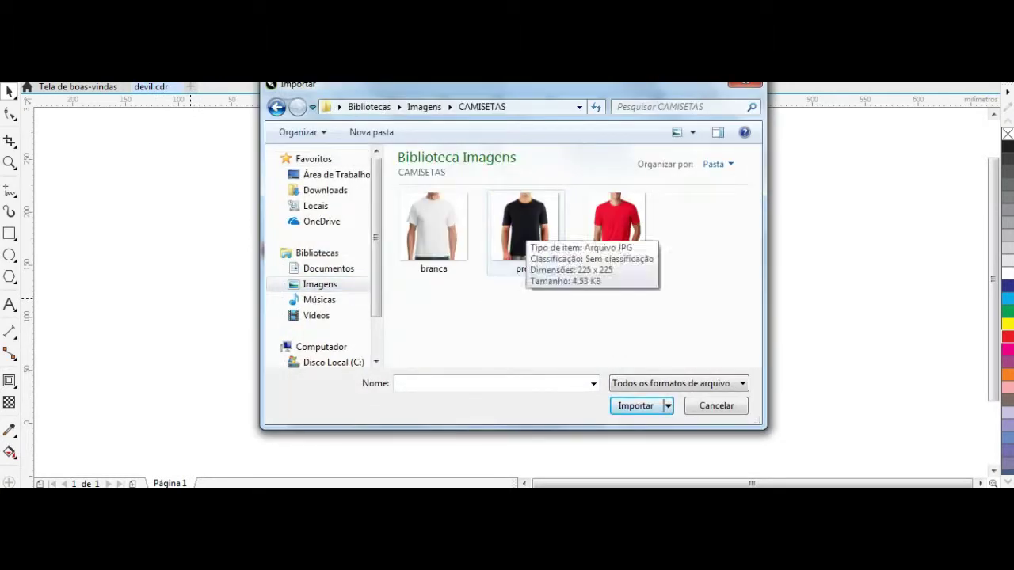
double_click(525, 222)
left_click(659, 203)
scroll(507, 309, "right", 3)
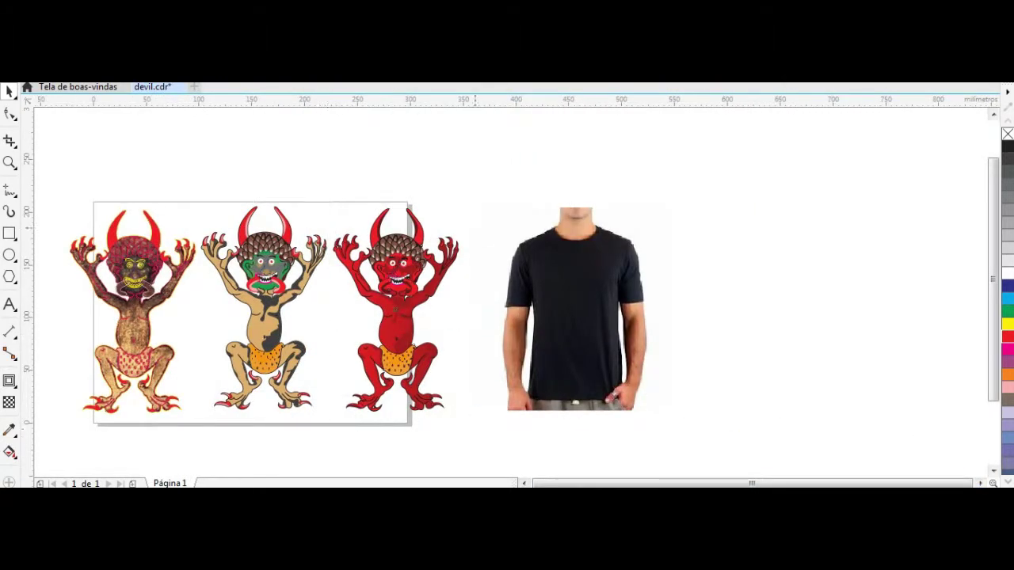
scroll(460, 220, "up", 3)
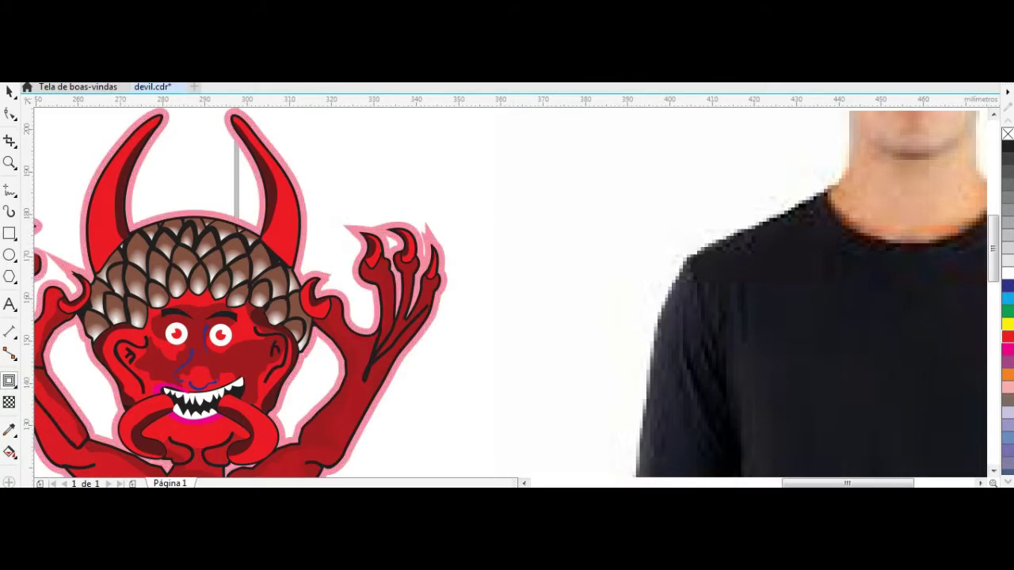
Step: Inspect the nodes of the red devil's pink outline, zooming around the artwork
scroll(397, 225, "up", 3)
left_click(9, 113)
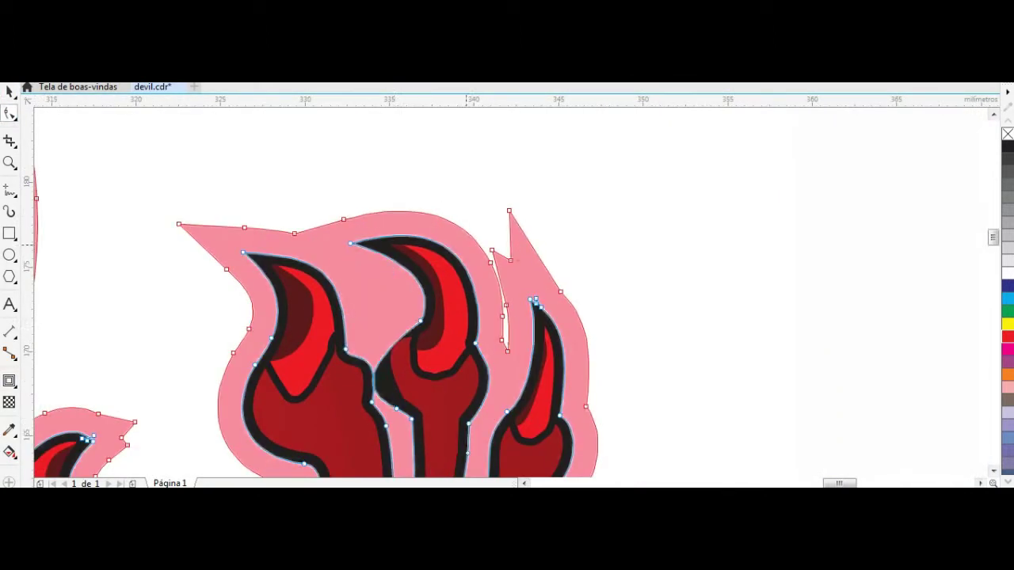
scroll(507, 293, "down", 3)
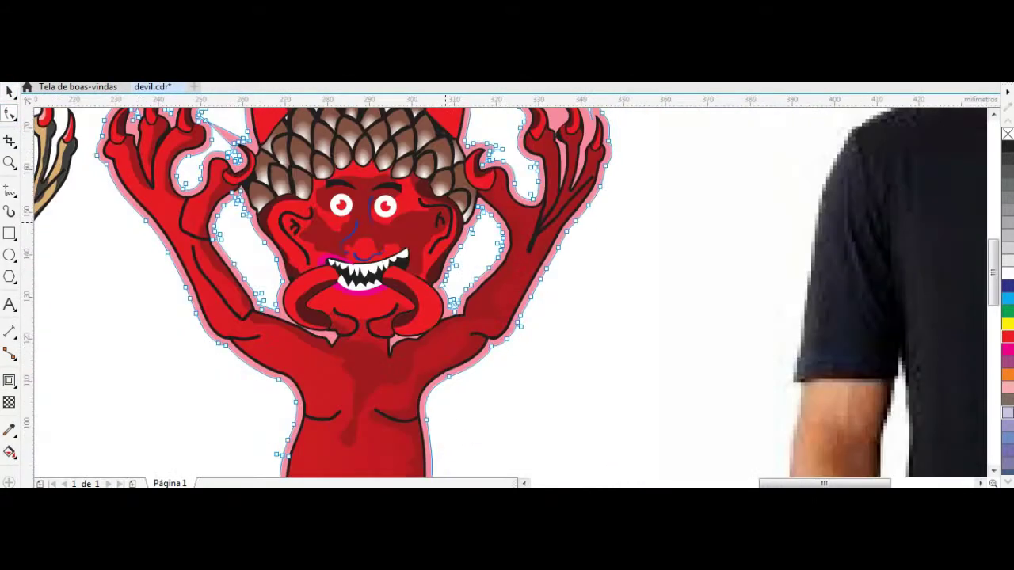
scroll(446, 224, "up", 3)
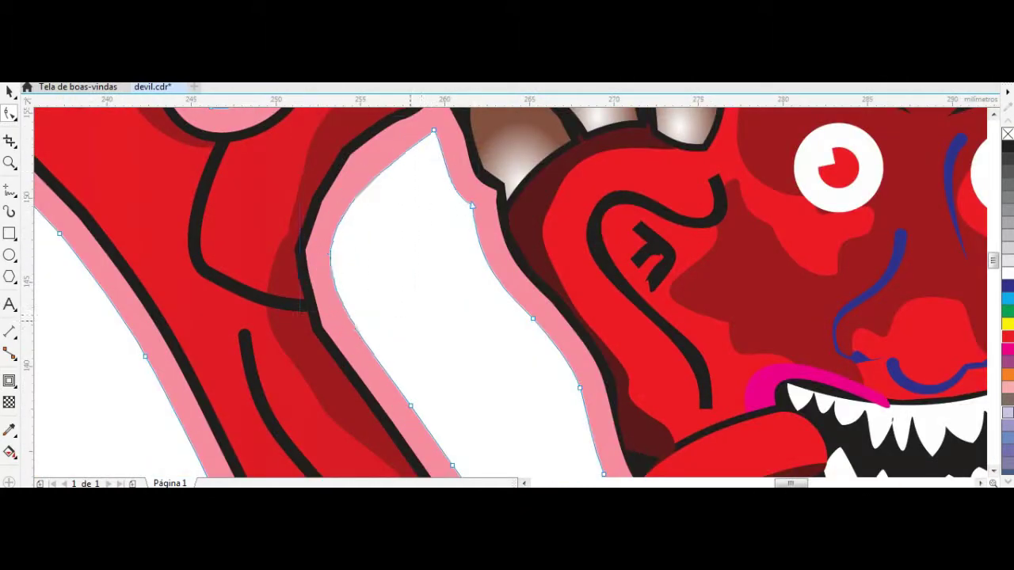
scroll(411, 315, "up", 2)
scroll(475, 309, "down", 5)
scroll(697, 316, "up", 3)
scroll(739, 301, "down", 1)
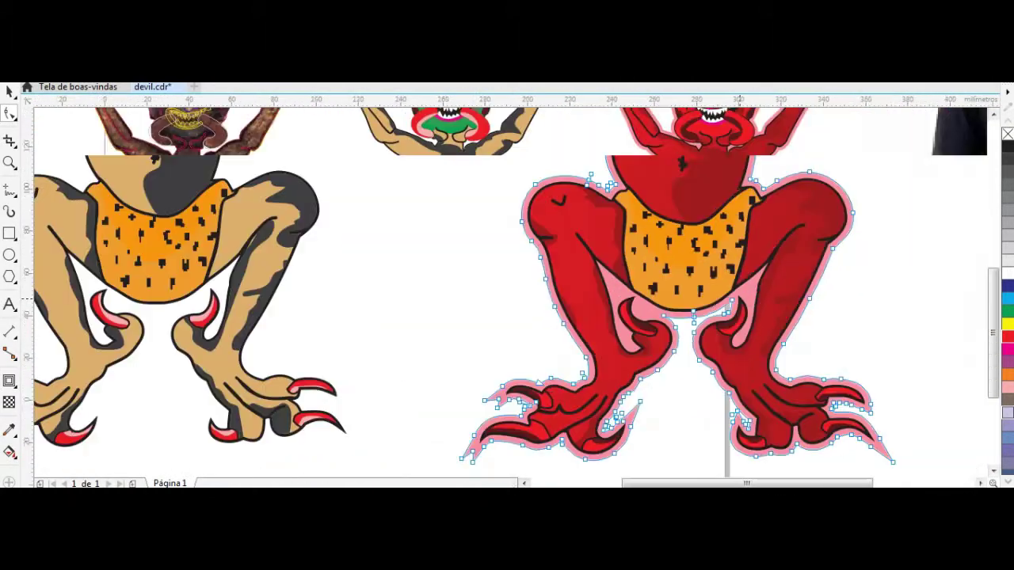
scroll(713, 459, "up", 2)
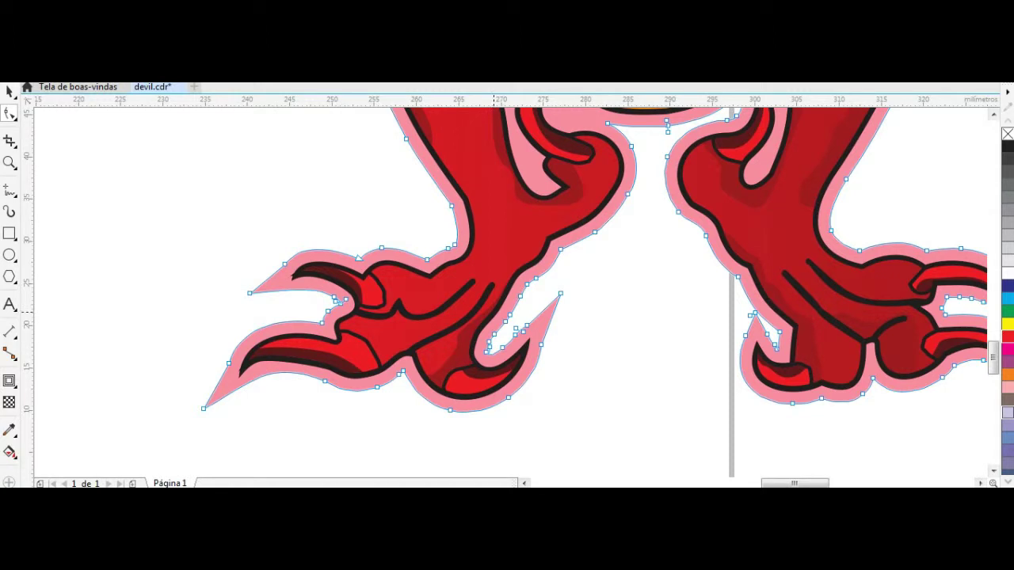
scroll(760, 332, "up", 3)
scroll(707, 260, "down", 2)
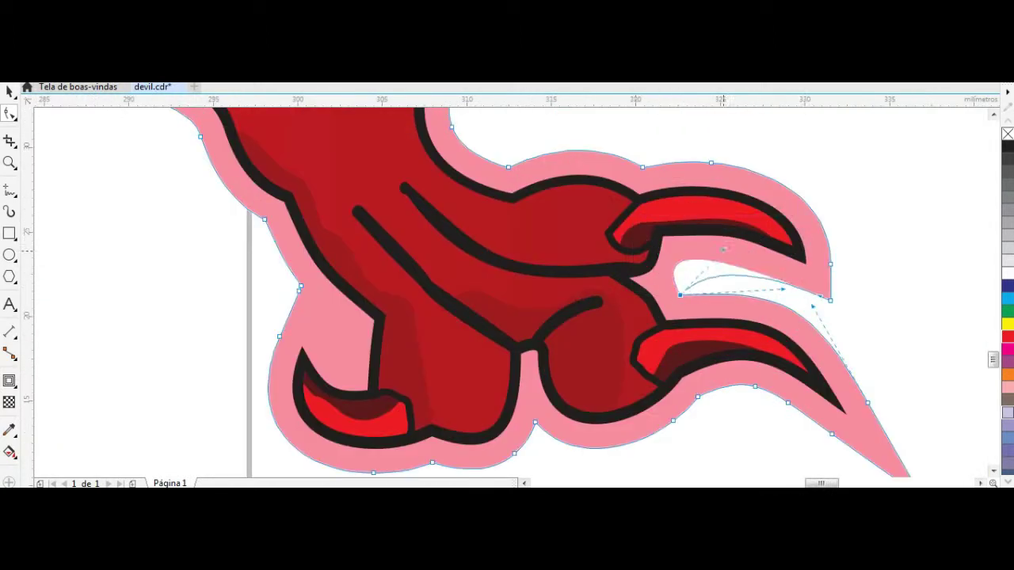
scroll(723, 248, "down", 1)
scroll(723, 249, "down", 2)
scroll(723, 249, "down", 2)
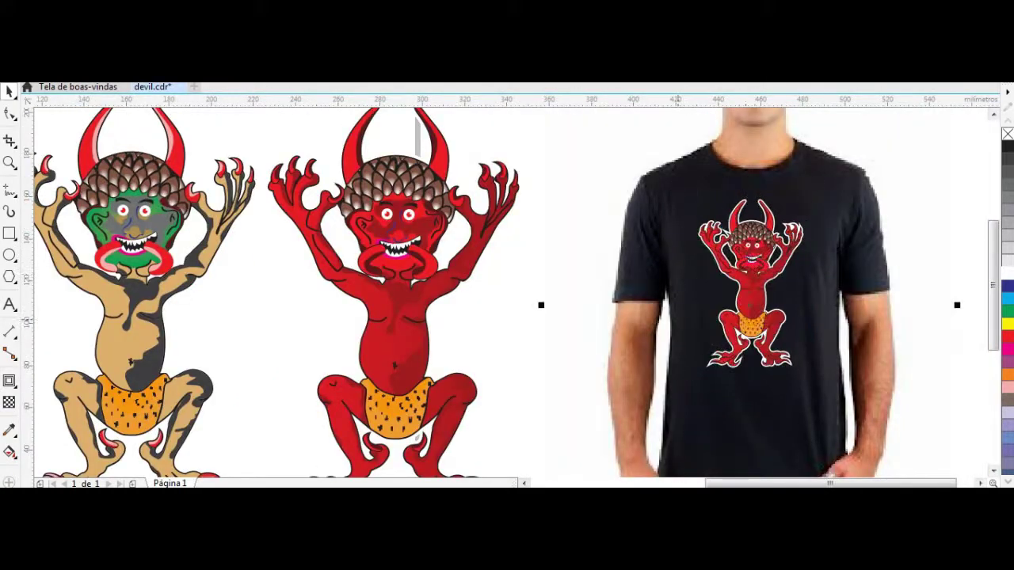
scroll(750, 392, "up", 2)
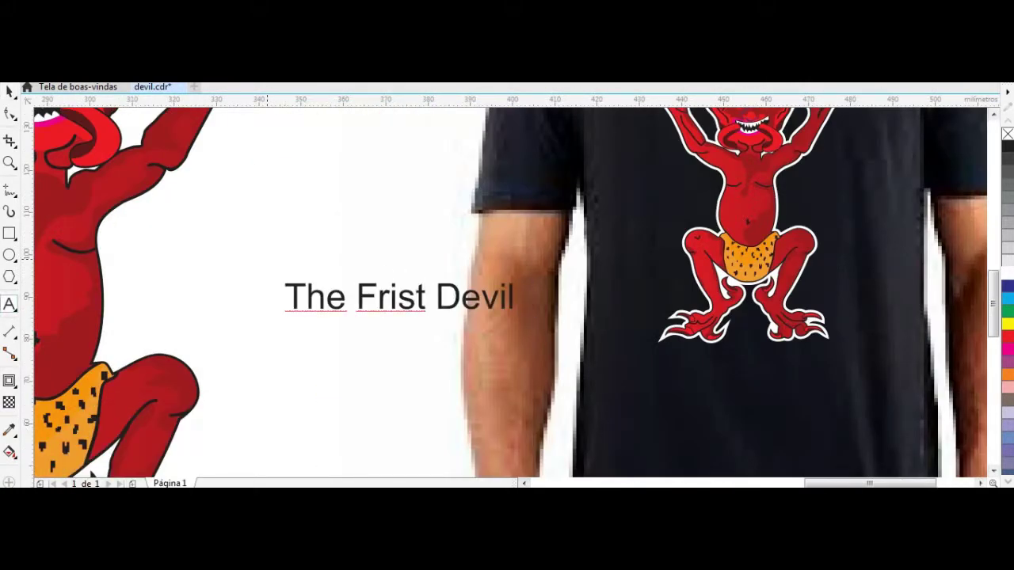
Step: Set 'The Frist Devil' title to Amber Taste with tighter letter spacing
left_click(404, 151)
scroll(287, 274, "up", 2)
left_click_drag(804, 365, 783, 366)
key("space")
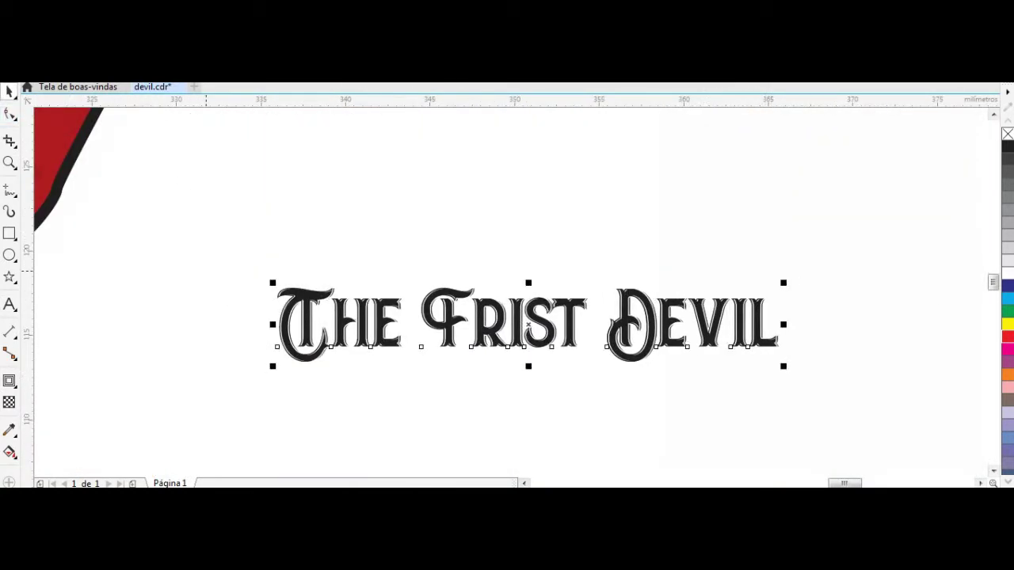
Step: Add a narrow spiky outside contour, break it apart, and lift the pink contour above the title
left_click(381, 82)
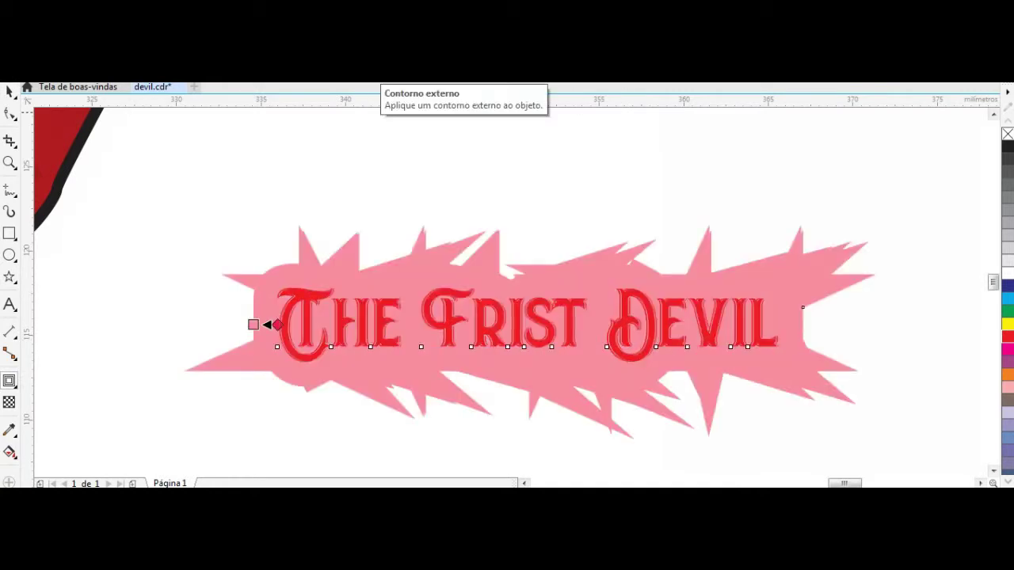
key("Down")
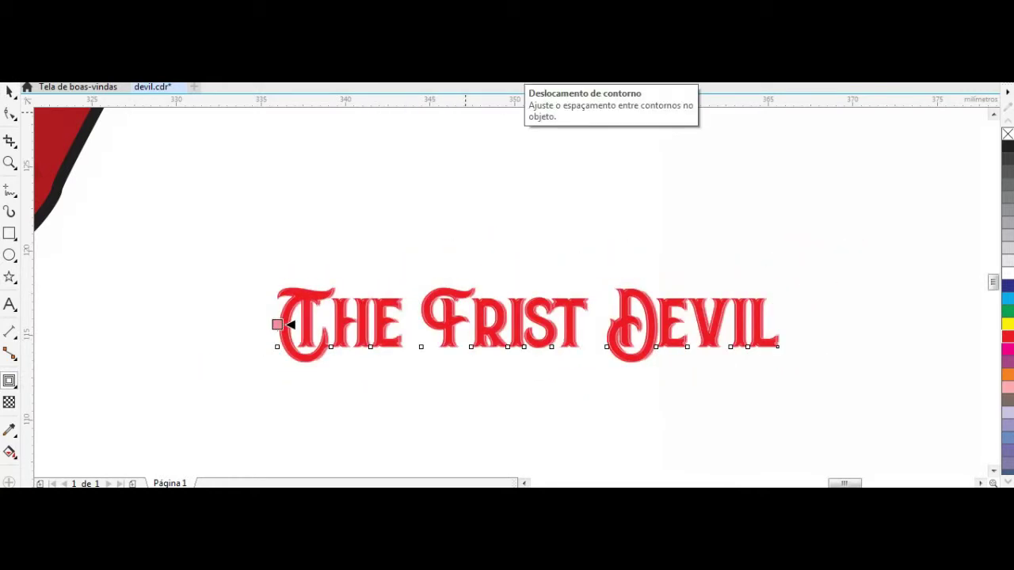
key("Down")
key("space")
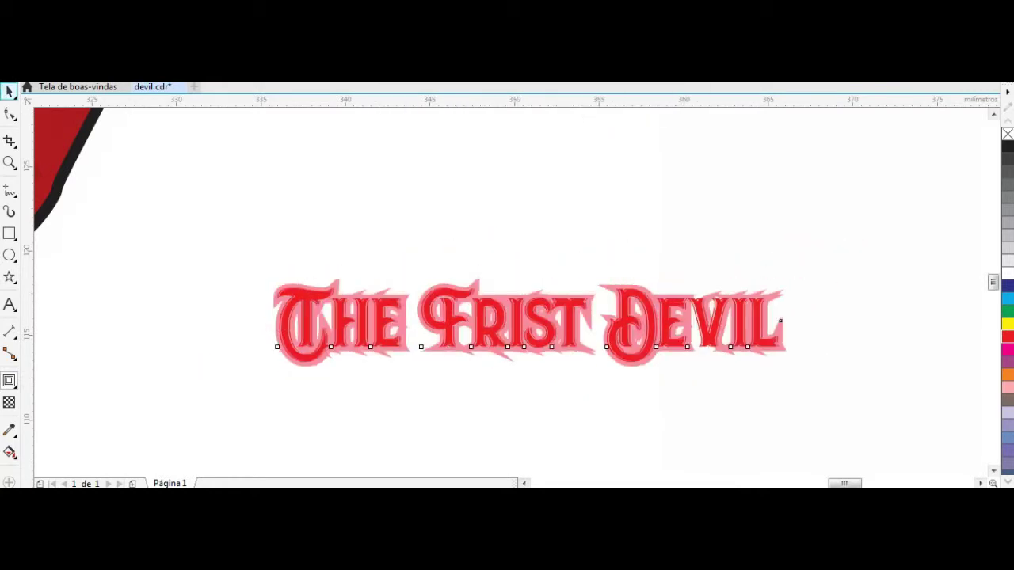
key("ctrl+k")
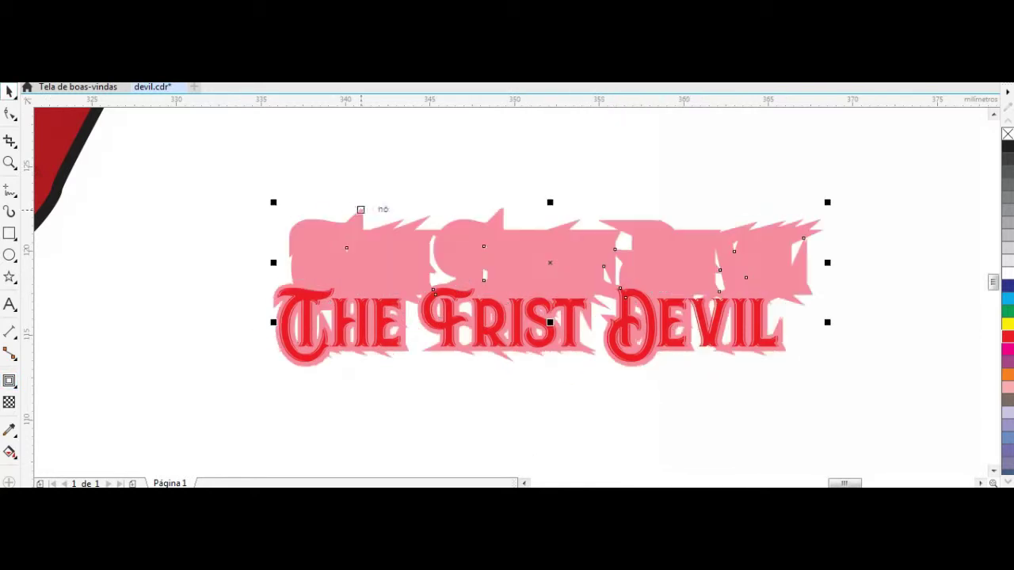
left_click_drag(457, 341, 457, 192)
Step: Delete the pink contour, make the title's contour black, and add an outline-free black patch over the V
key("Delete")
left_click(1008, 146)
scroll(654, 445, "up", 3)
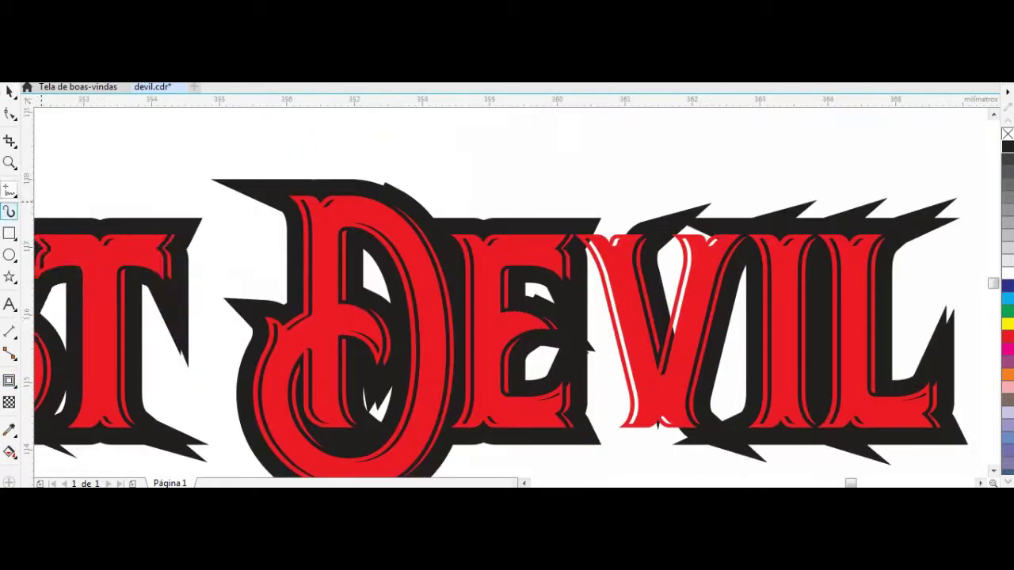
scroll(725, 230, "up", 3)
left_click(42, 200)
scroll(507, 317, "down", 3)
left_click(1007, 146)
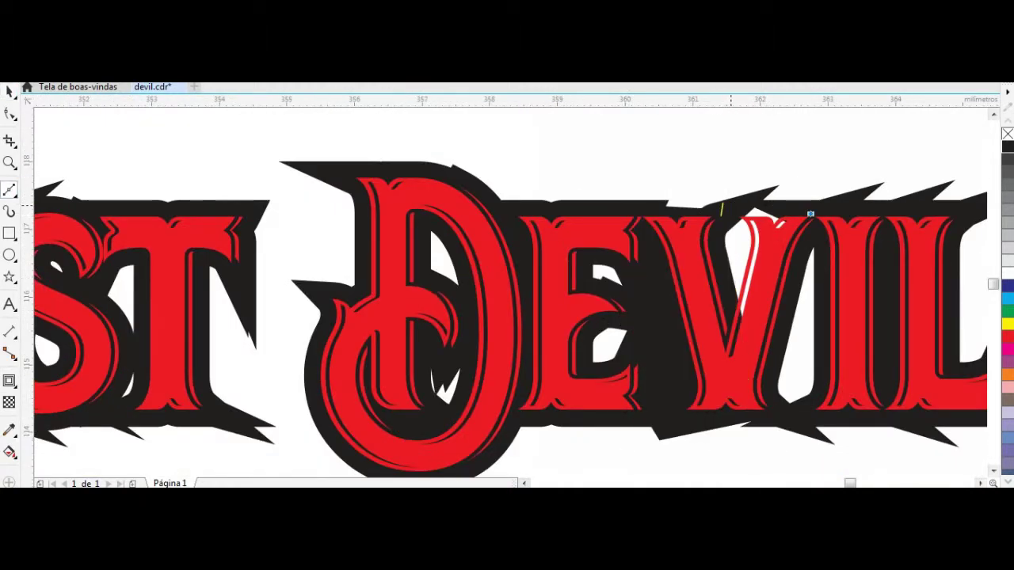
key("space")
left_click(1007, 146)
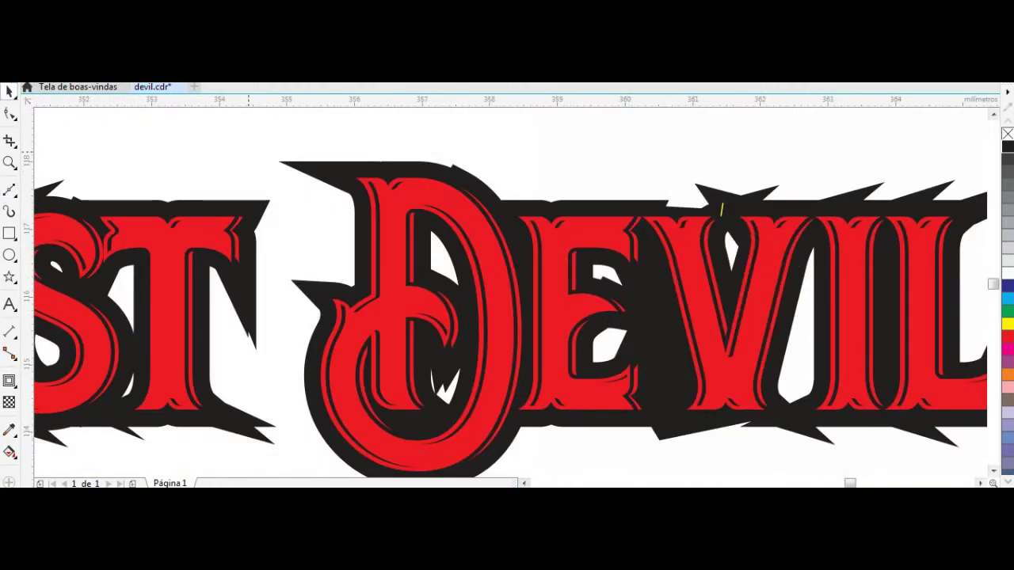
scroll(600, 349, "down", 5)
scroll(600, 349, "left", 3)
scroll(452, 299, "up", 3)
scroll(452, 299, "down", 3)
Step: Delete the spiky contour nodes beneath HE and VIL with the Shape tool
left_click(452, 299)
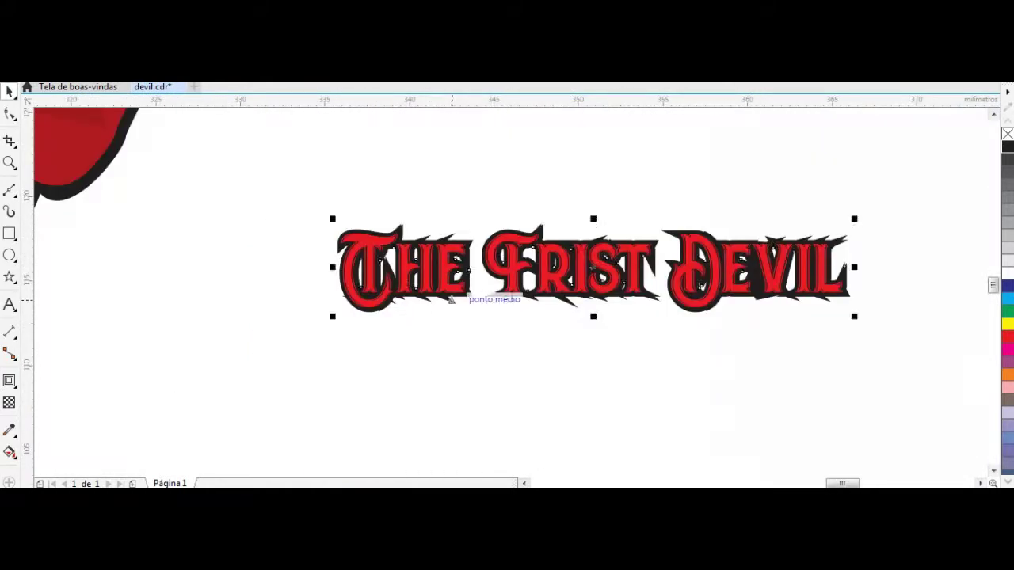
key("F10")
scroll(413, 309, "up", 3)
left_click_drag(353, 243, 626, 284)
key("Delete")
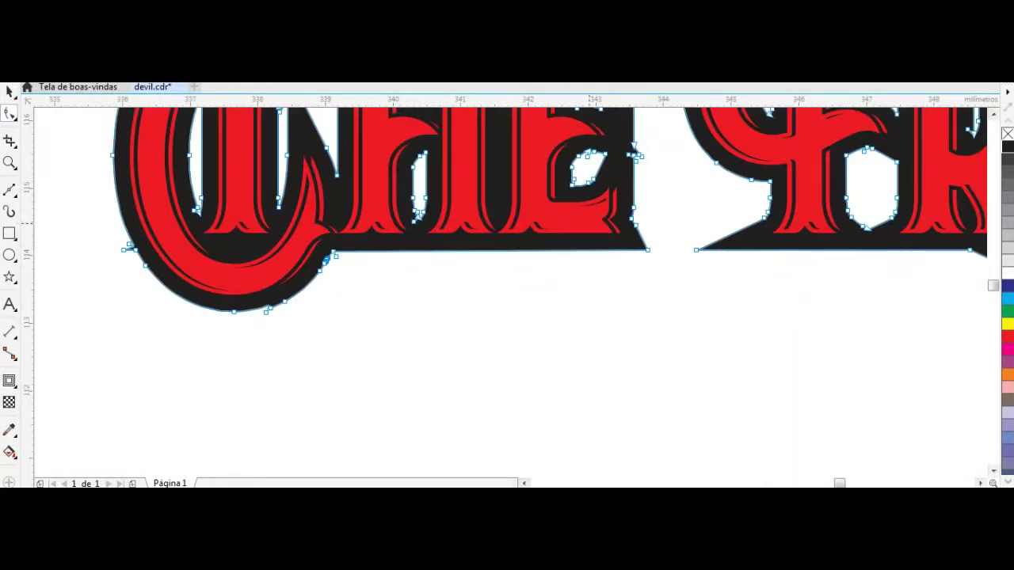
scroll(634, 238, "down", 2)
scroll(634, 238, "down", 3)
scroll(729, 317, "up", 4)
left_click_drag(679, 306, 894, 340)
key("Delete")
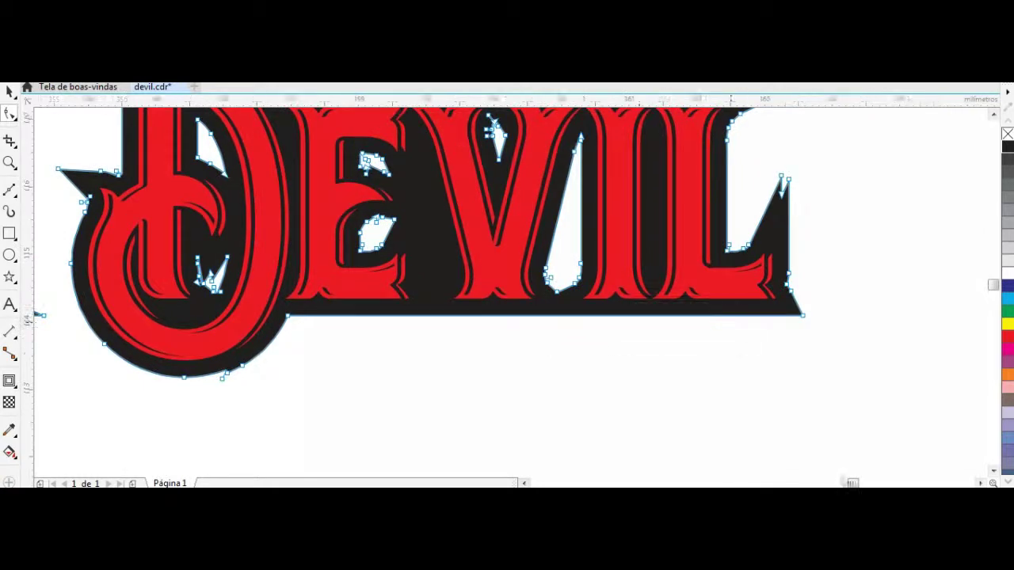
scroll(640, 256, "up", 3)
Step: Select and edit the spike nodes along the top of DEVIL and around Frist
left_click_drag(419, 170, 811, 238)
scroll(633, 238, "up", 2)
scroll(634, 237, "down", 4)
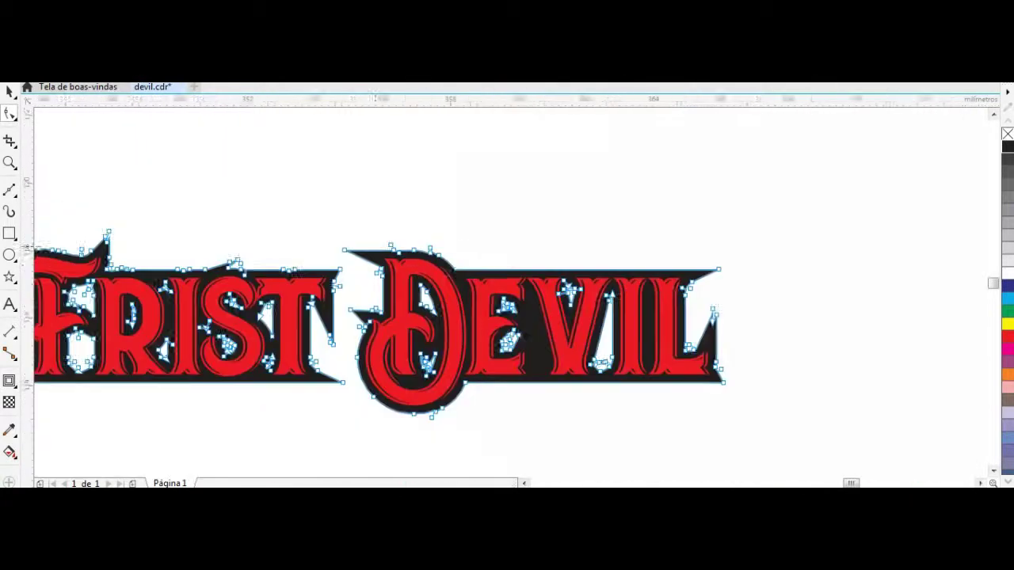
scroll(507, 317, "up", 2)
scroll(506, 317, "down", 4)
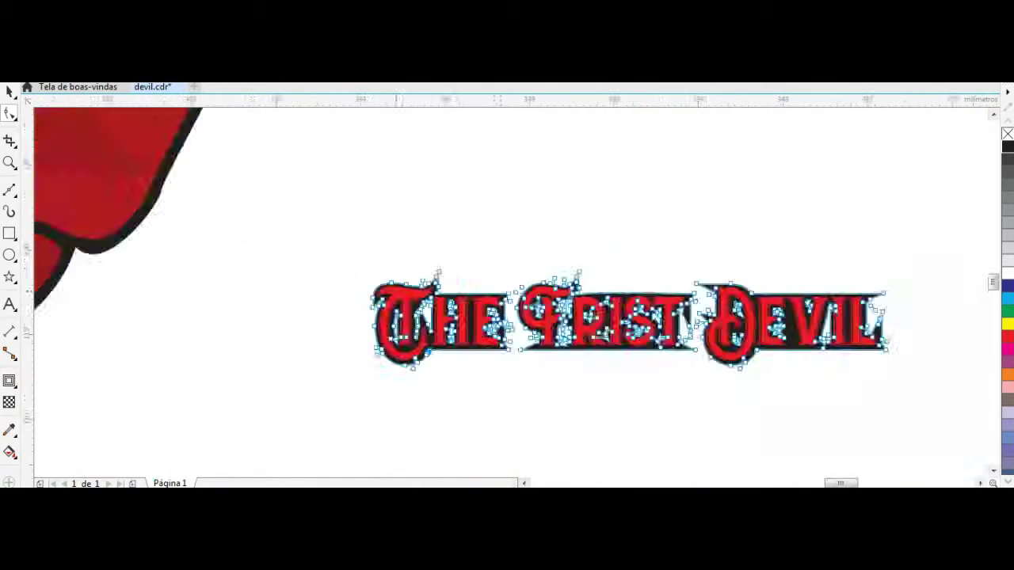
scroll(424, 336, "up", 3)
key("space")
scroll(241, 385, "down", 3)
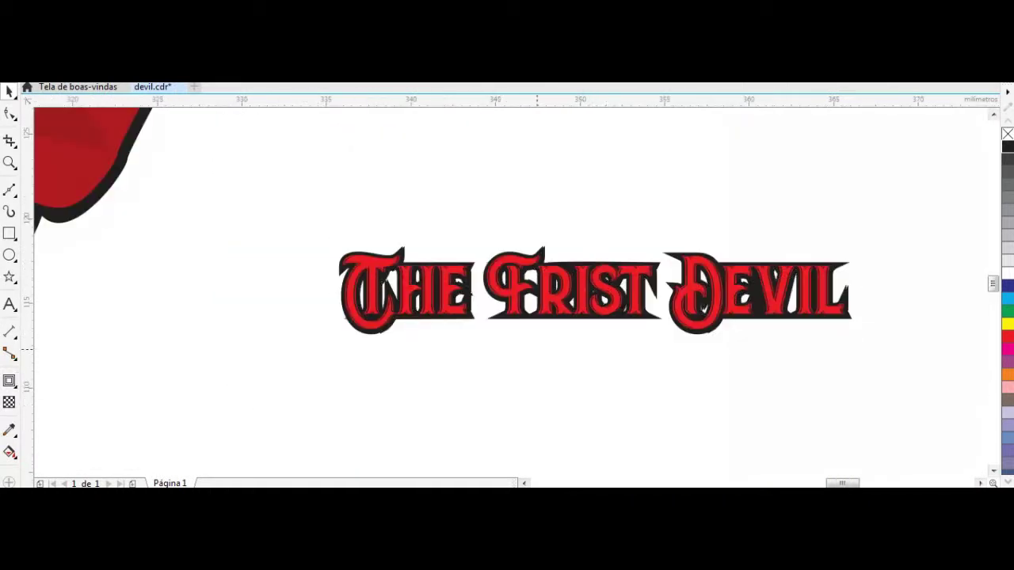
key("space")
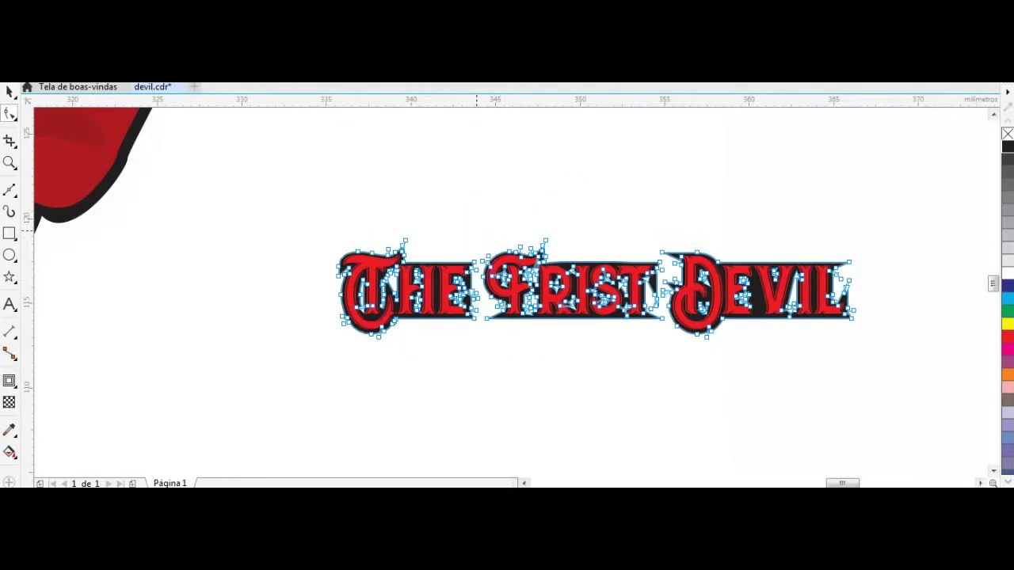
scroll(484, 315, "up", 2)
left_click_drag(474, 162, 702, 342)
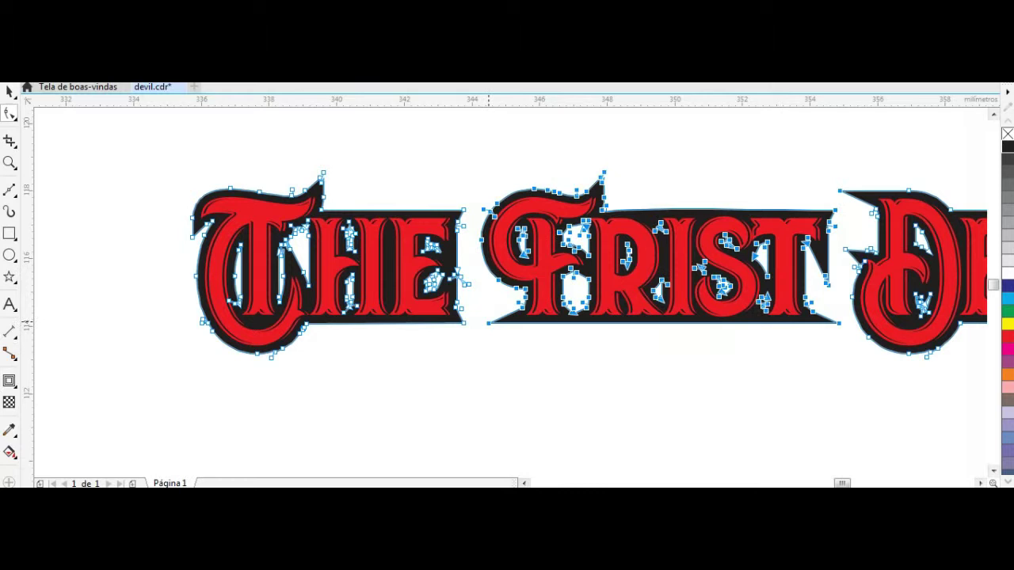
key("space")
scroll(266, 238, "up", 2)
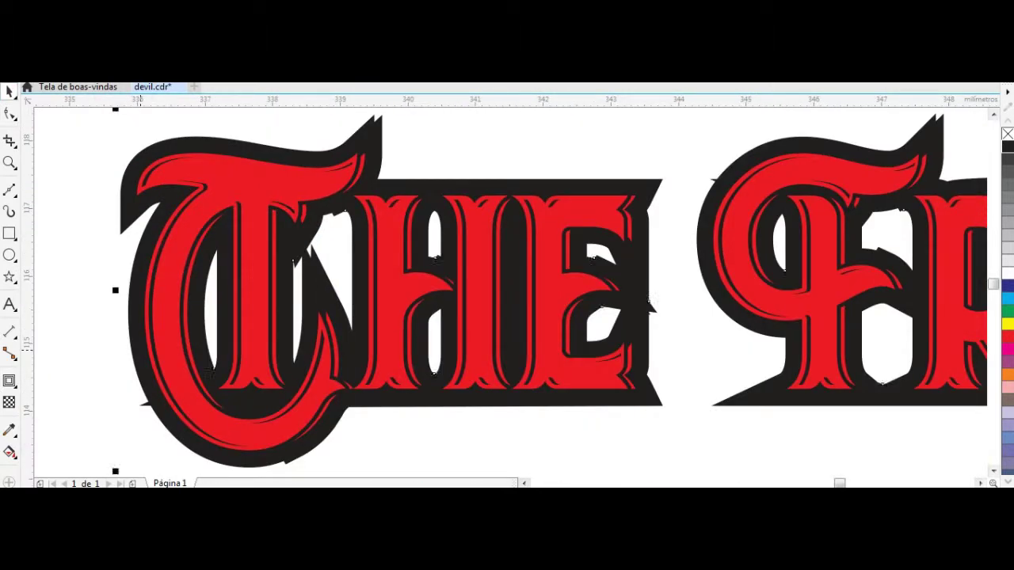
scroll(317, 238, "up", 3)
scroll(356, 277, "down", 3)
scroll(356, 388, "down", 1)
scroll(356, 388, "down", 1)
Step: Open the fill editor to check the title's red, Vermelho (CMYK 0, 100, 100, 0)
scroll(356, 388, "up", 3)
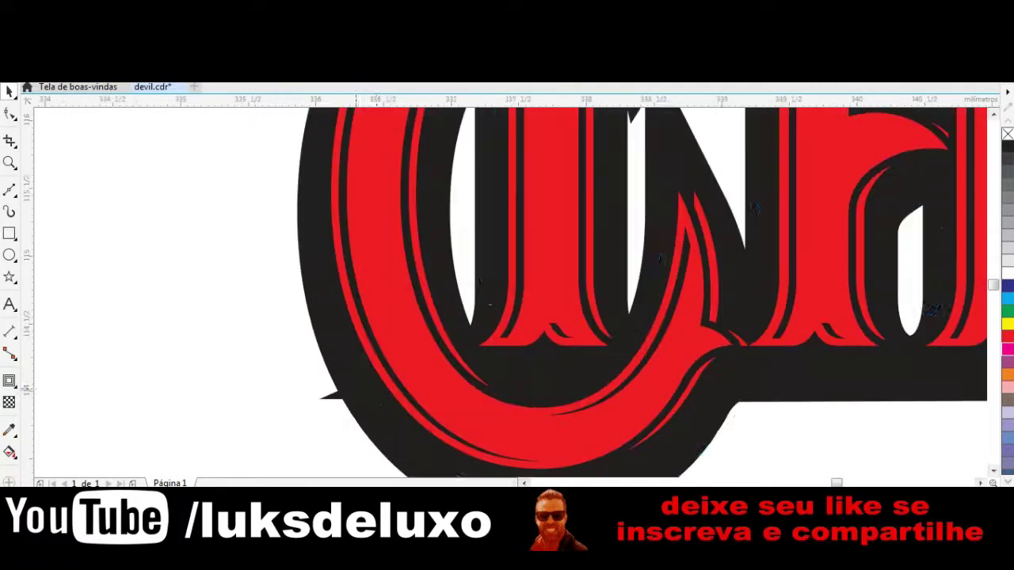
key("shift+F11")
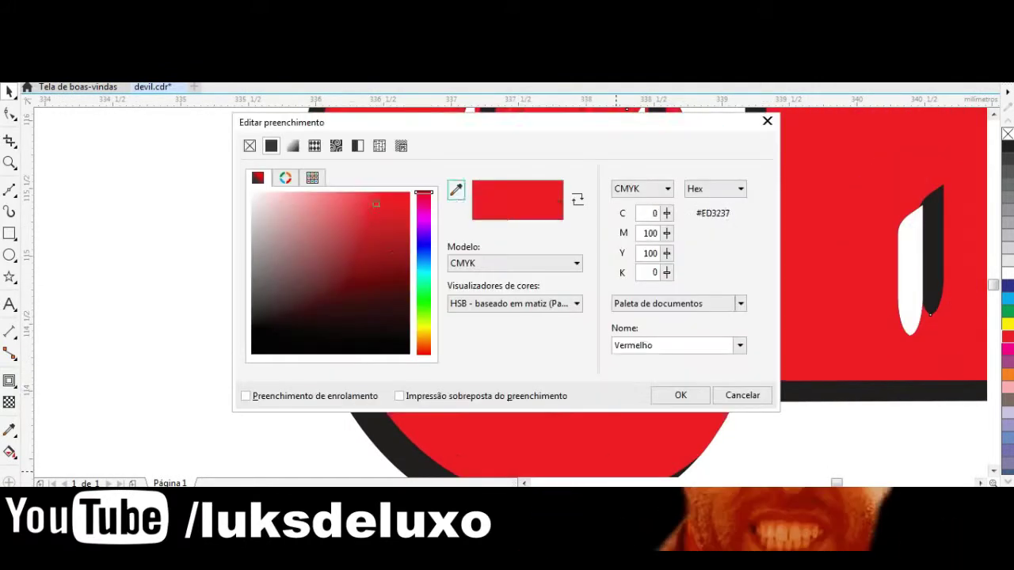